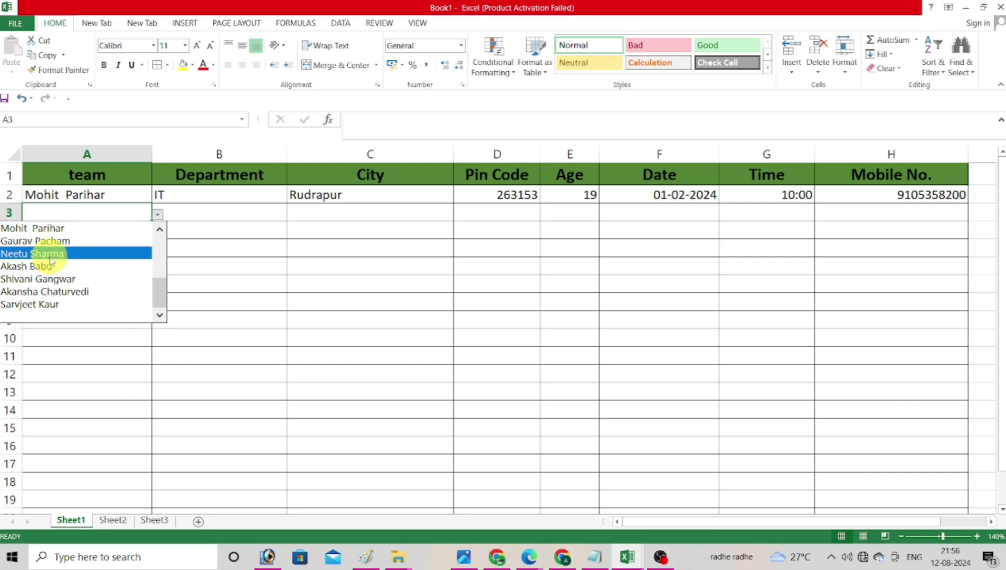
# - Pick a team member's name in A3, then choose Sales and Kichha from the B3 and C3 dropdowns
pyautogui.click(47, 255)
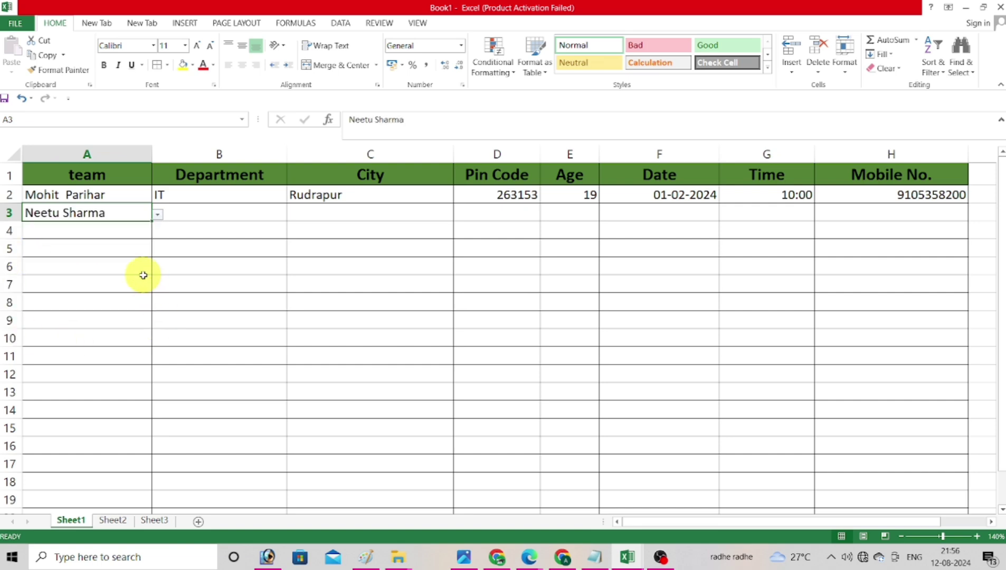
pyautogui.click(210, 217)
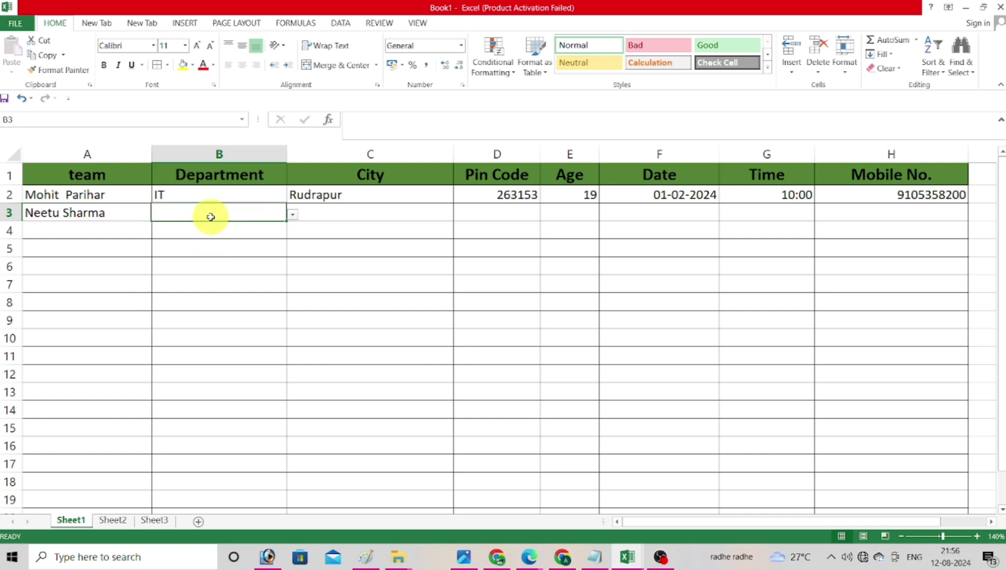
pyautogui.click(292, 214)
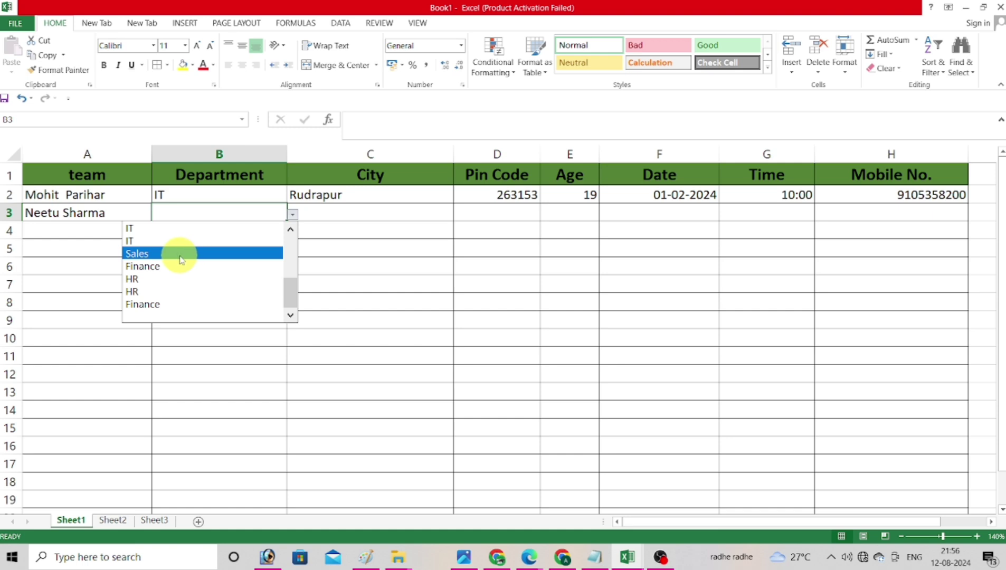
pyautogui.click(180, 254)
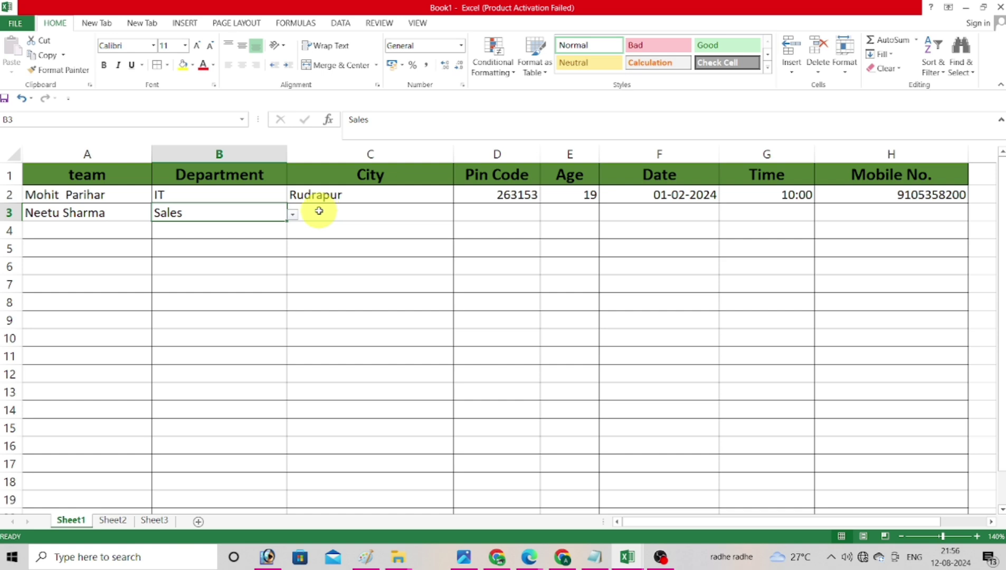
pyautogui.click(343, 211)
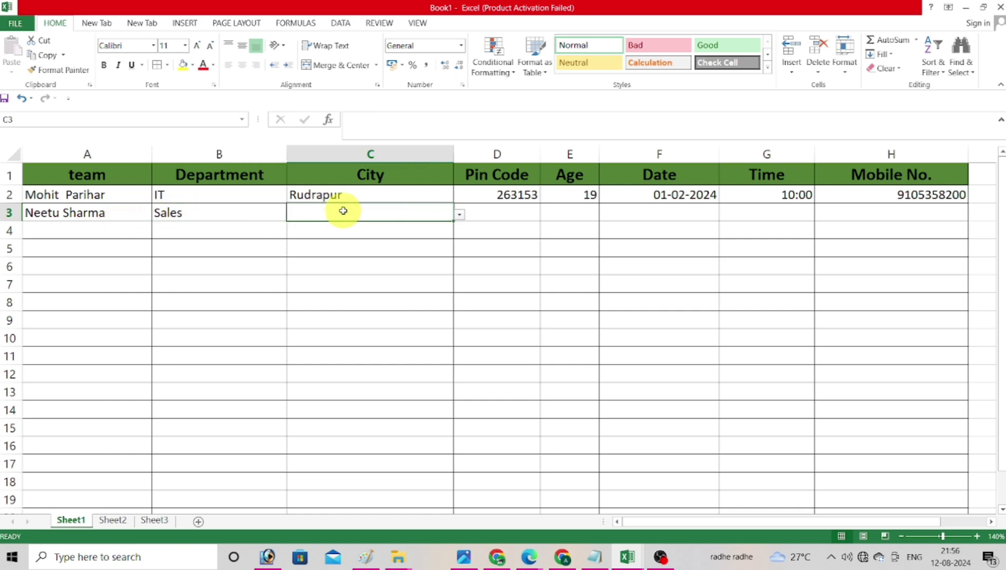
pyautogui.click(459, 215)
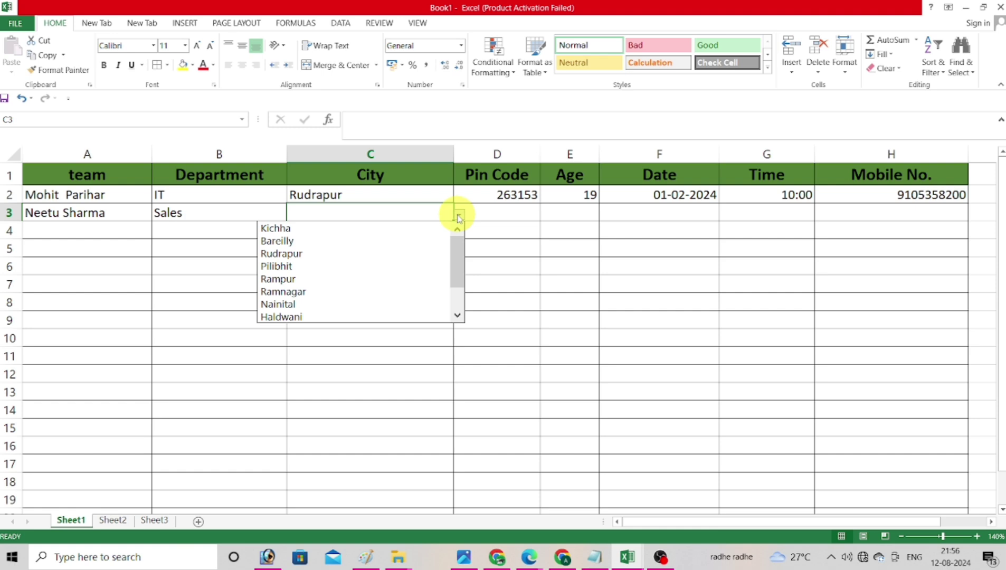
pyautogui.click(400, 229)
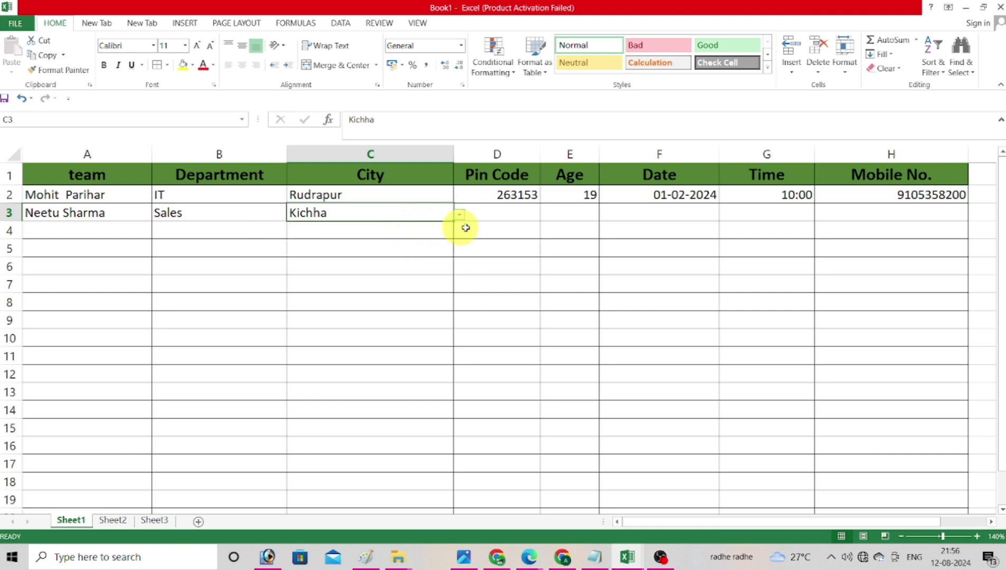
pyautogui.click(485, 212)
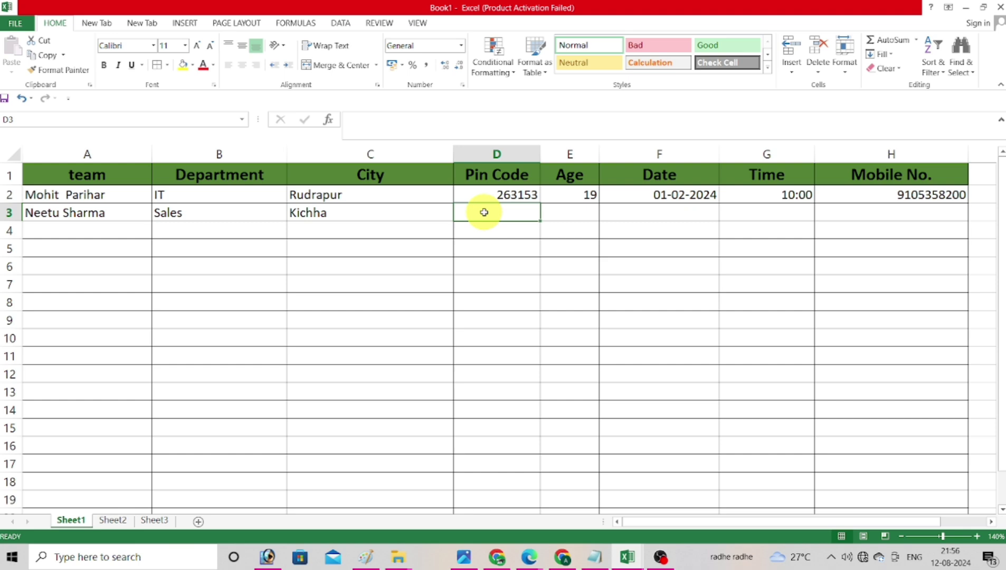
pyautogui.write('1234')
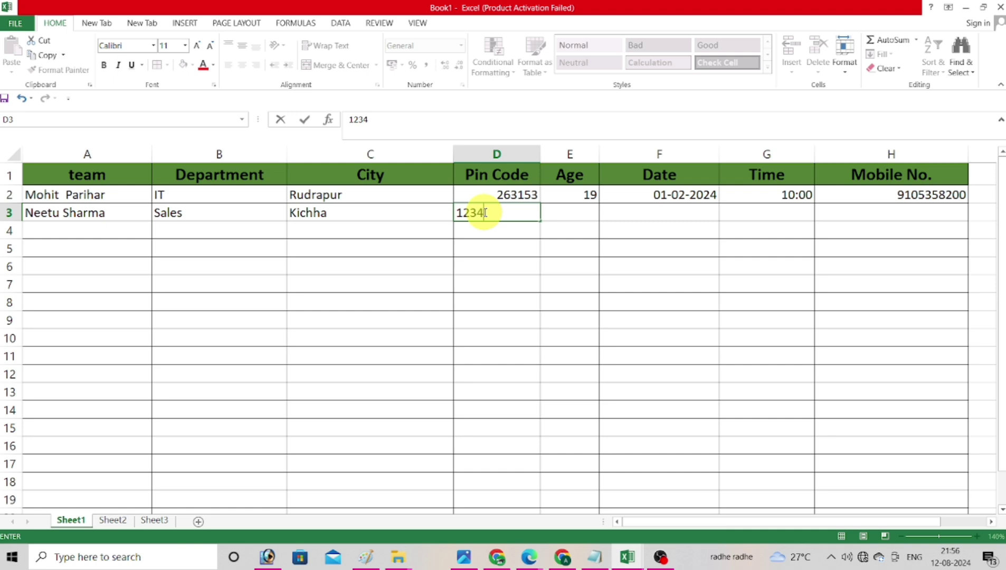
pyautogui.write('56')
pyautogui.press('Return')
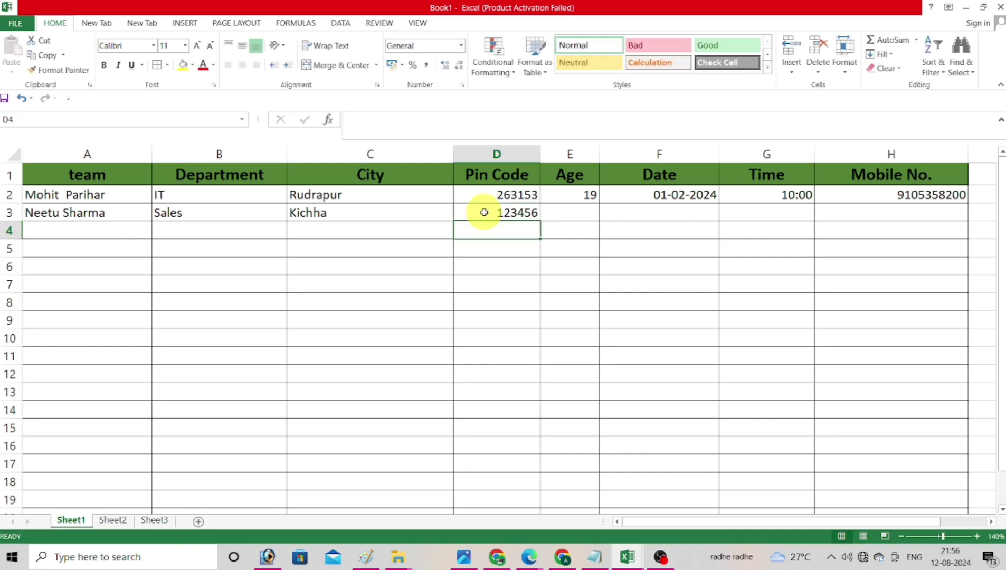
pyautogui.click(484, 212)
pyautogui.write('12')
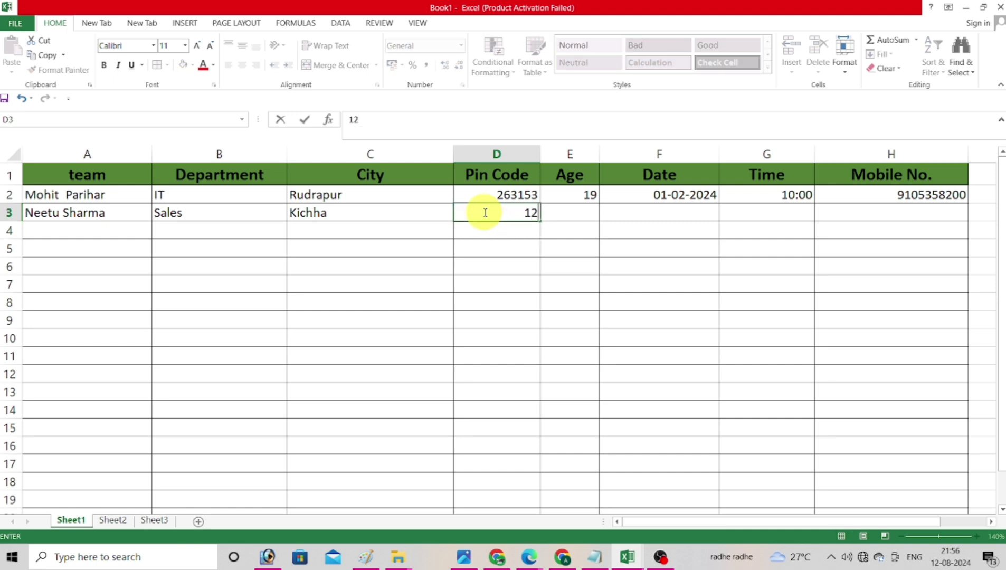
pyautogui.write('345')
pyautogui.press('Return')
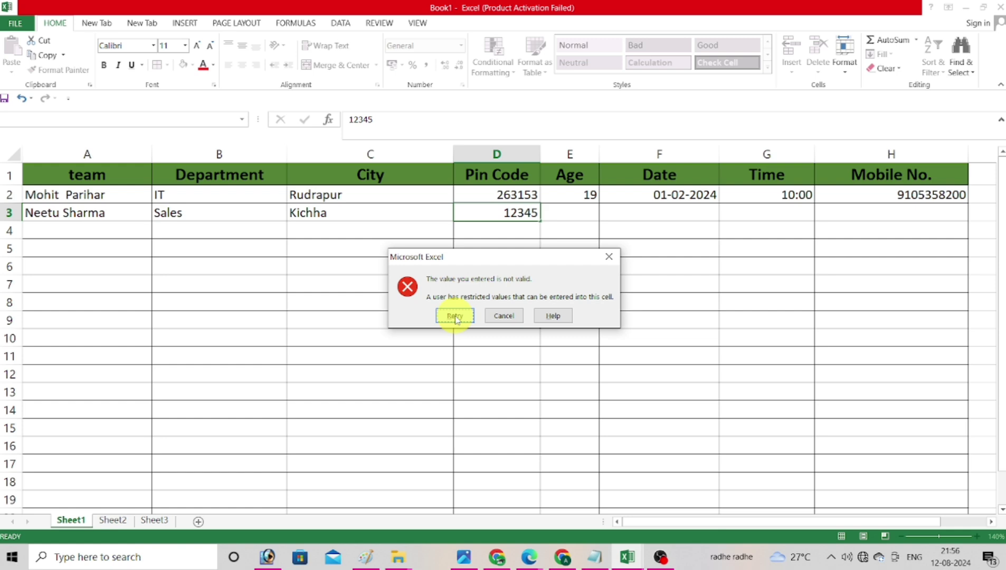
pyautogui.click(455, 317)
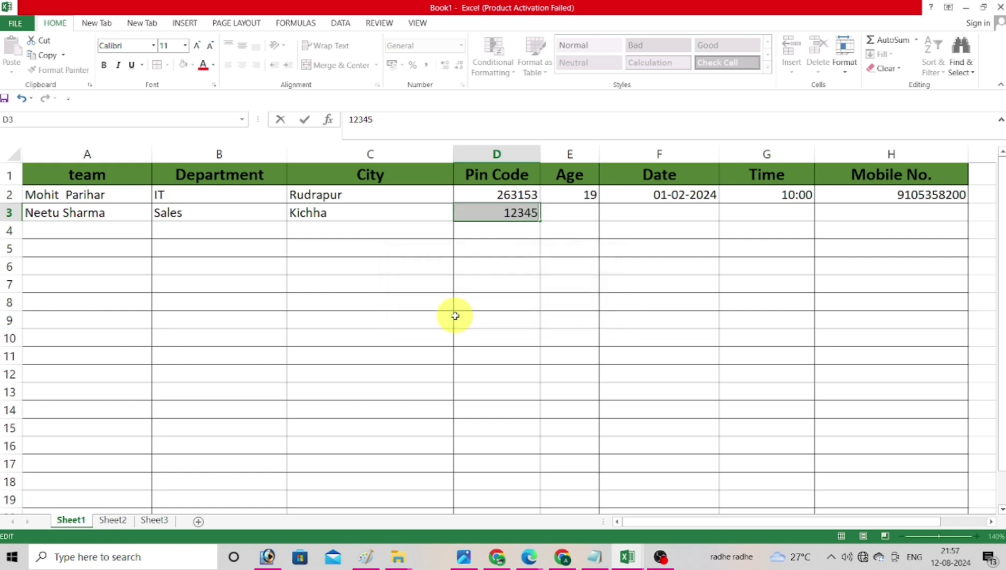
pyautogui.write('1')
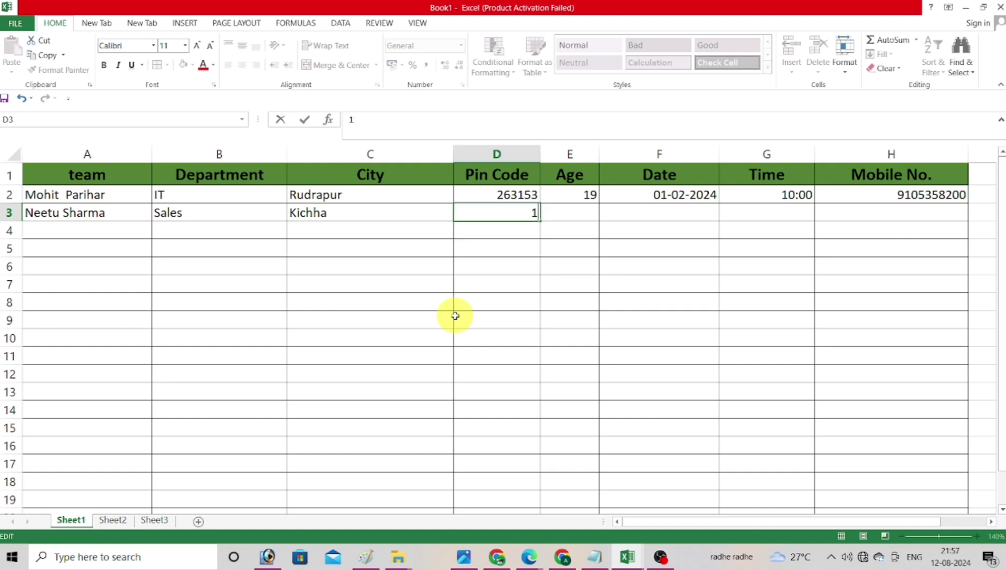
pyautogui.write('23456')
pyautogui.press('Return')
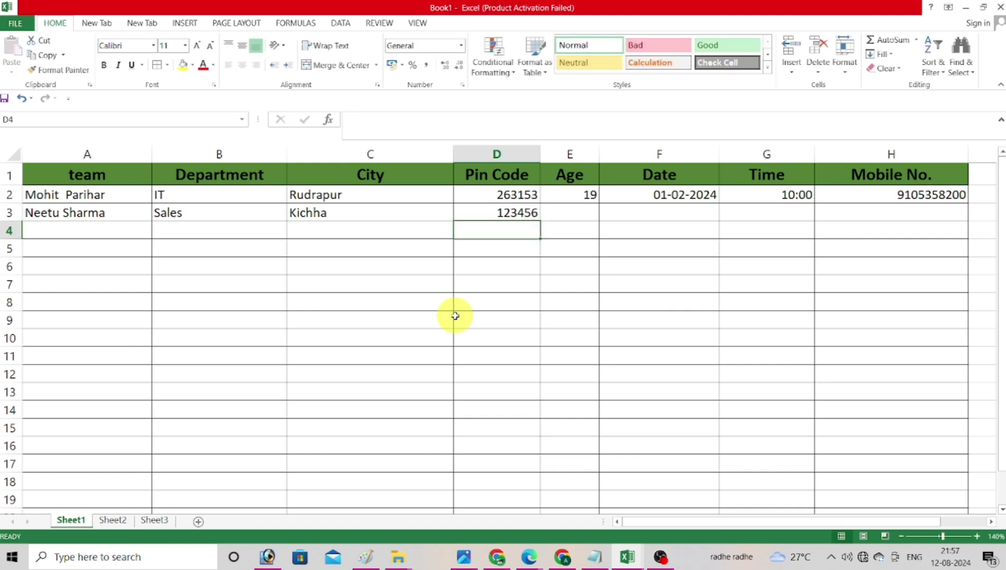
pyautogui.press('Up')
pyautogui.write('1234')
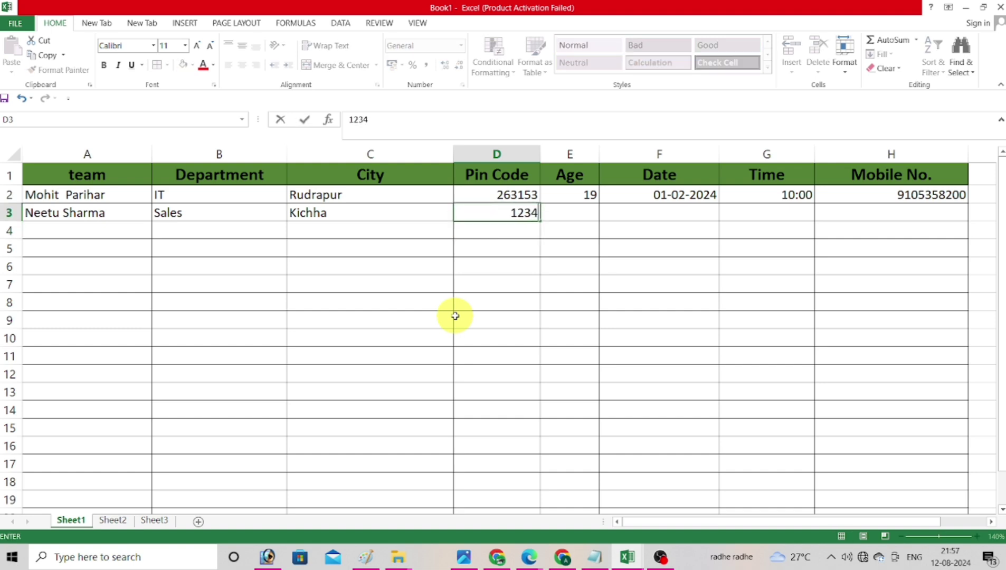
pyautogui.write('567')
pyautogui.press('Return')
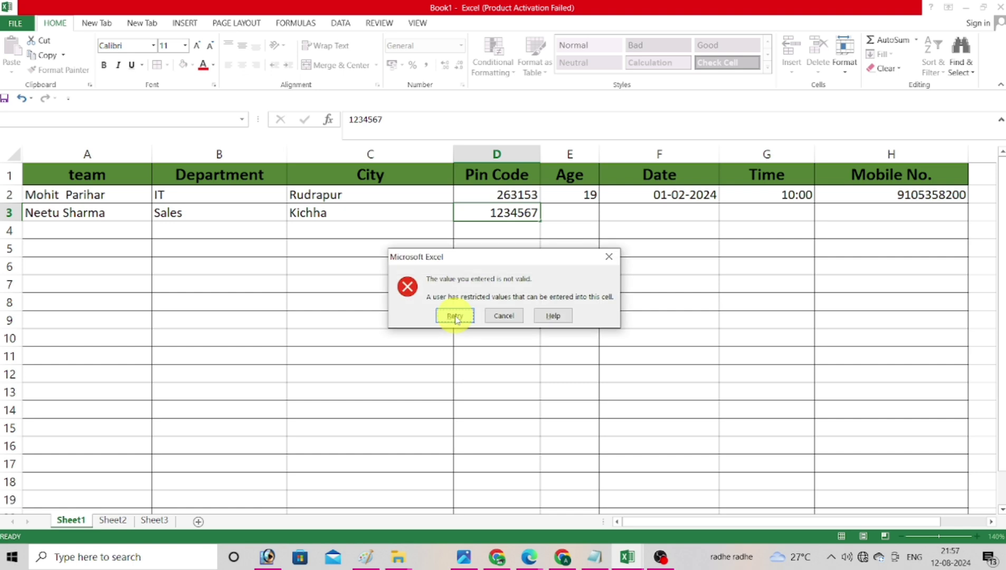
pyautogui.click(455, 316)
pyautogui.press('BackSpace')
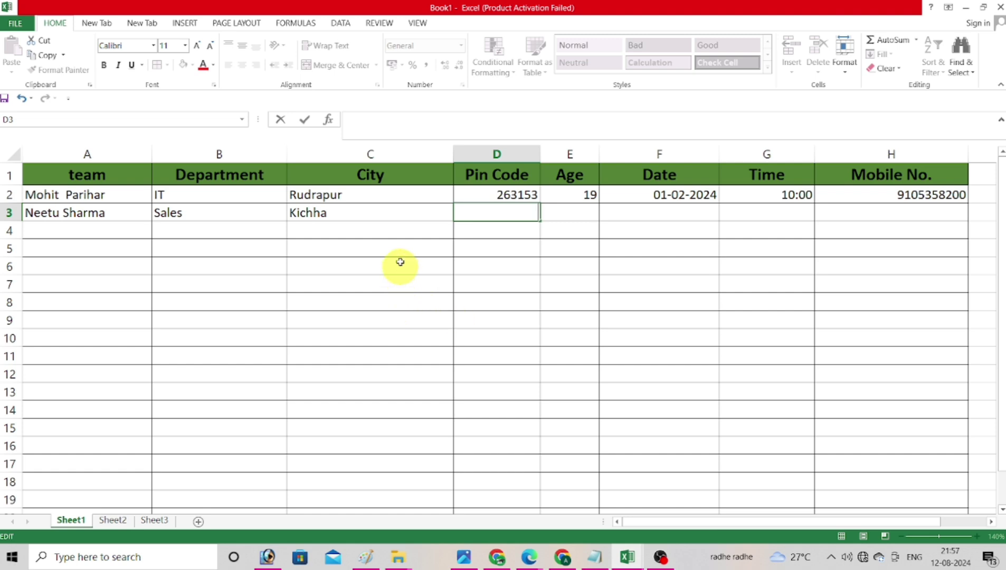
pyautogui.click(392, 212)
pyautogui.click(176, 213)
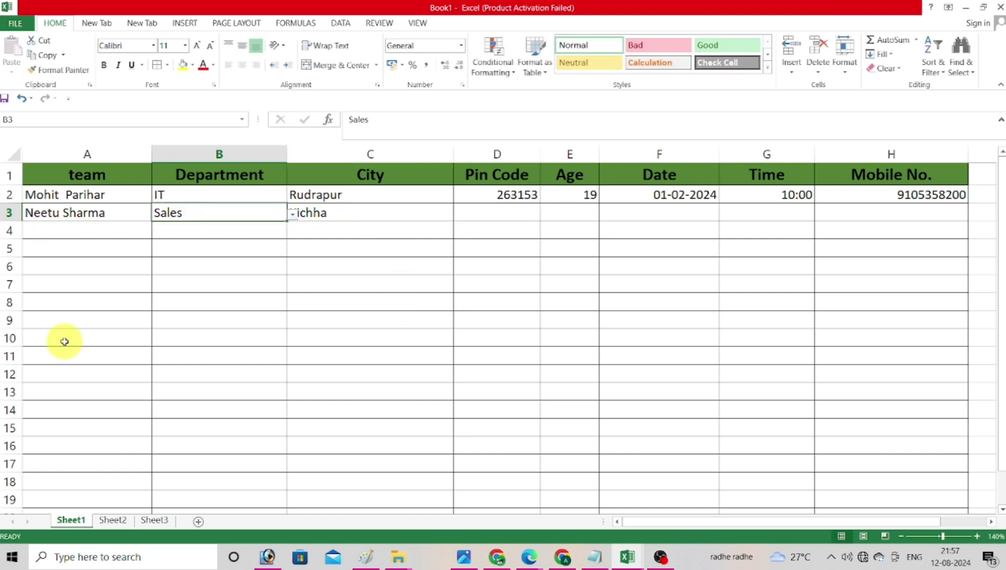
# - Enter 123456 as the final pin code in D3
pyautogui.click(516, 209)
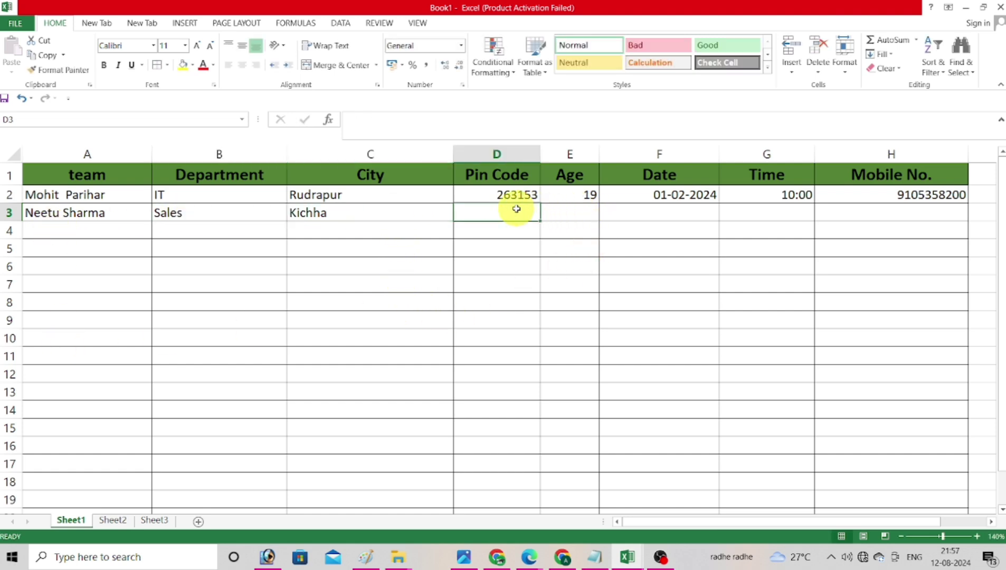
pyautogui.write('123456')
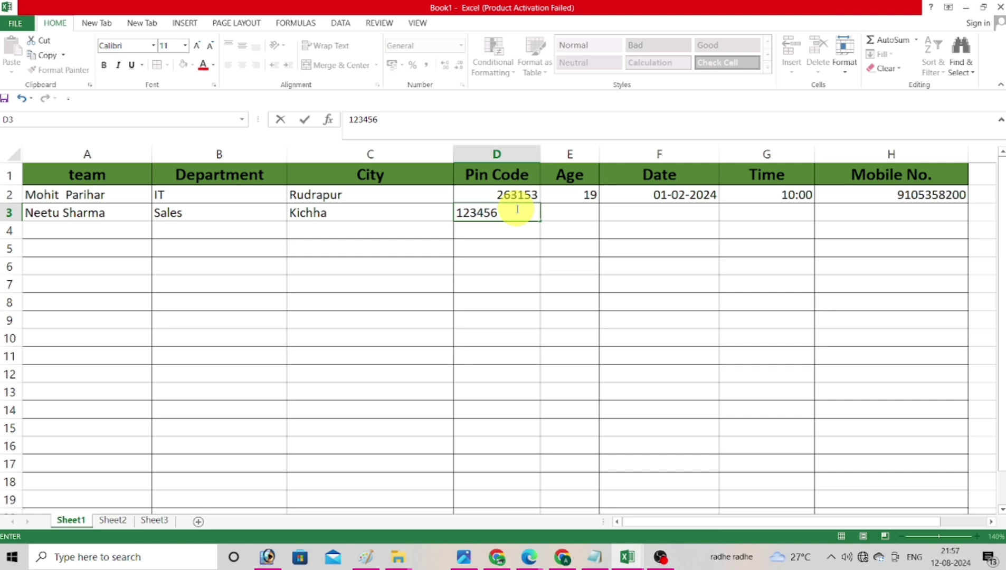
pyautogui.press('Return')
pyautogui.click(558, 222)
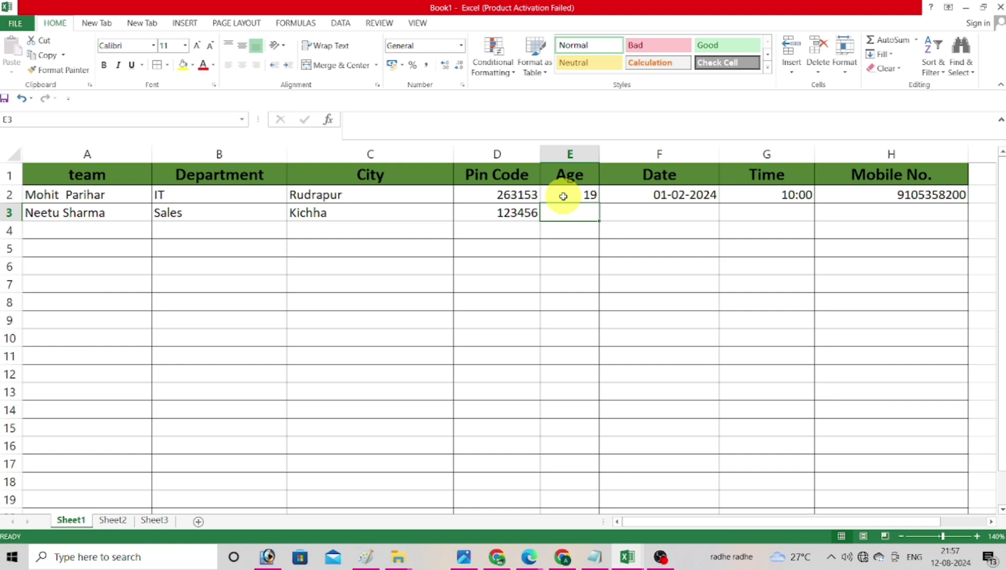
# - Enter age 18 in E3, then replace it with 50
pyautogui.write('18')
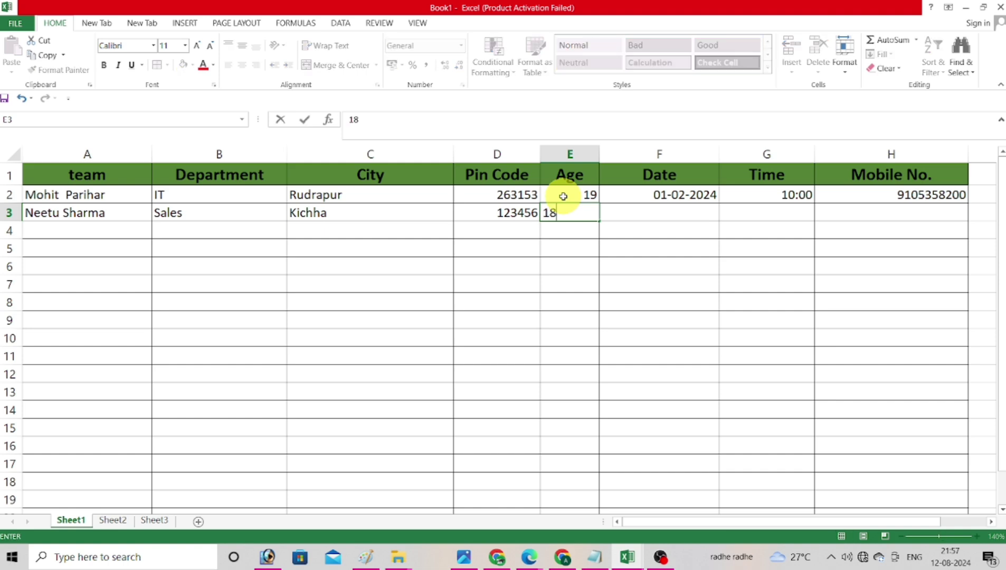
pyautogui.press('Tab')
pyautogui.press('Left')
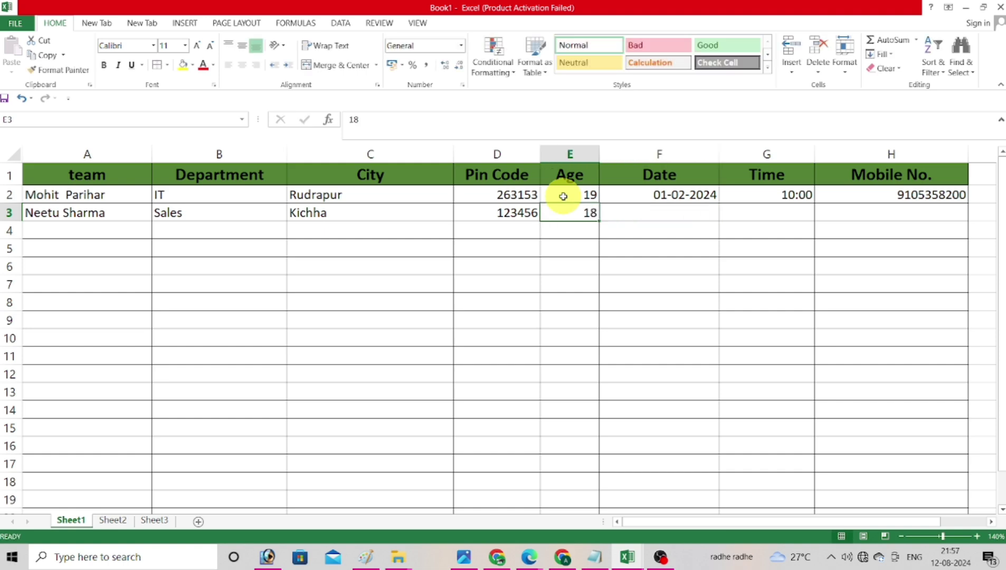
pyautogui.write('5')
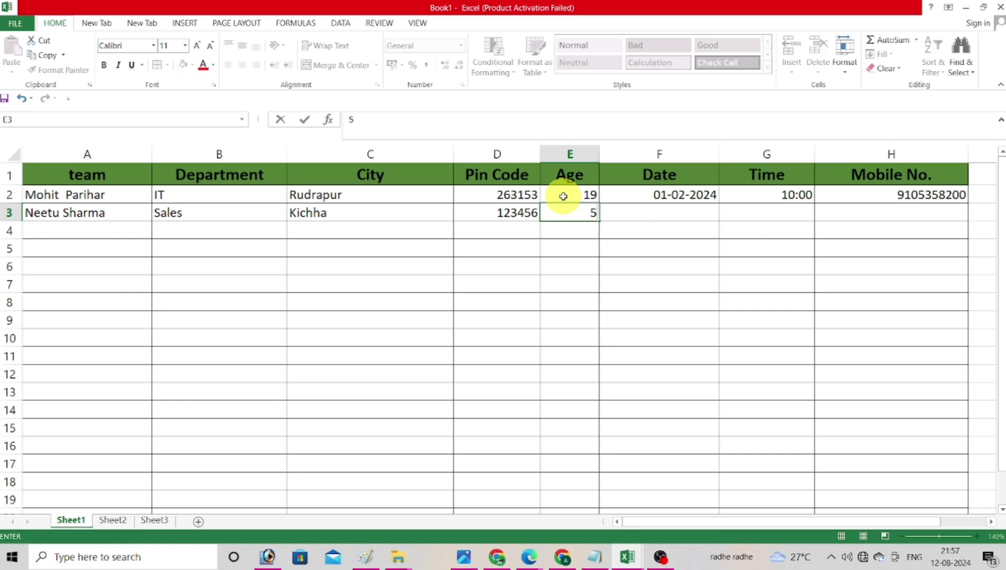
pyautogui.write('0')
pyautogui.press('Return')
# - Confirm age 17 is rejected and cancel it, keeping 50 in E3
pyautogui.press('Up')
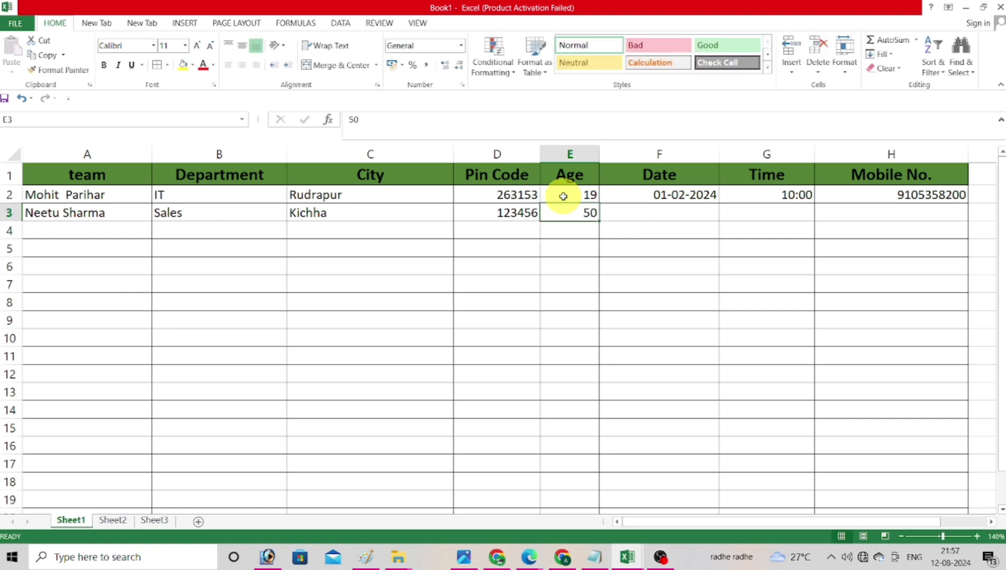
pyautogui.write('17')
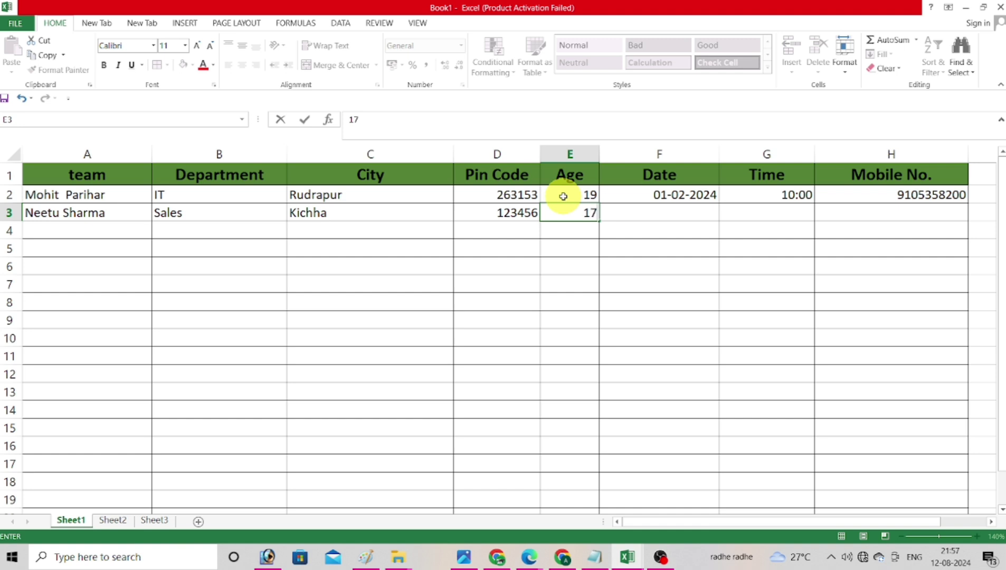
pyautogui.press('Return')
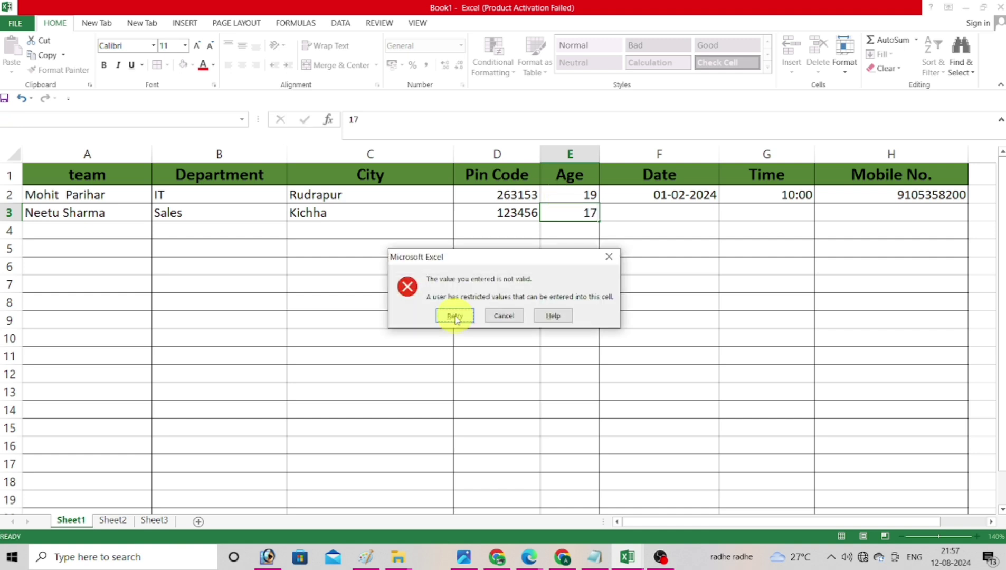
pyautogui.press('Tab')
pyautogui.write('50')
pyautogui.press('Return')
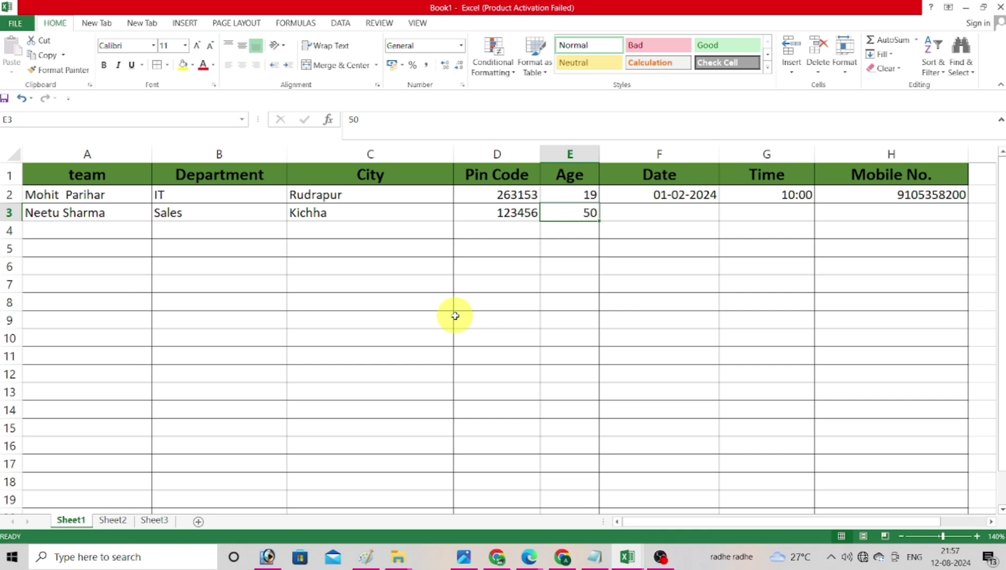
pyautogui.press('Right')
pyautogui.write('1')
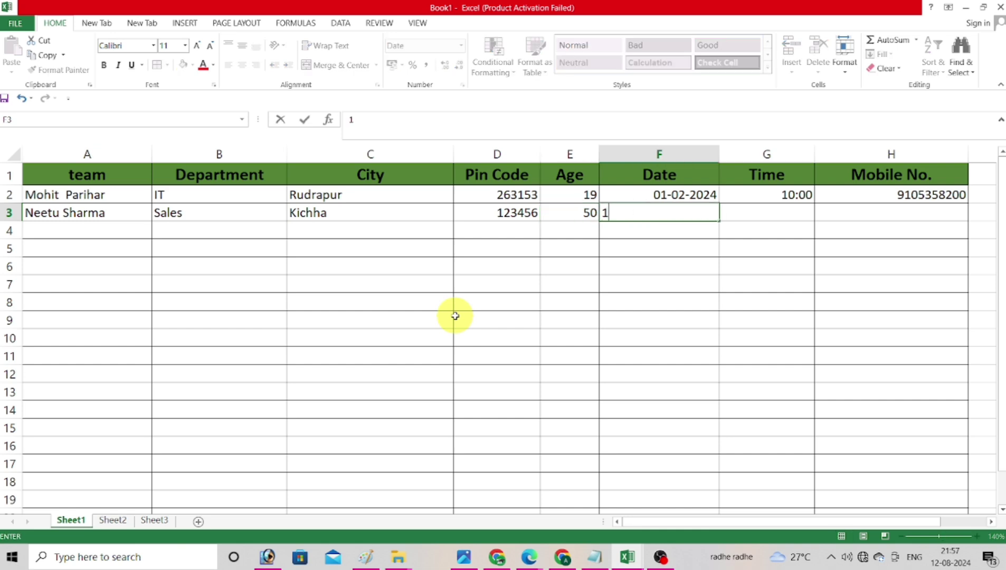
pyautogui.write('/')
pyautogui.write('1/20')
pyautogui.write('26')
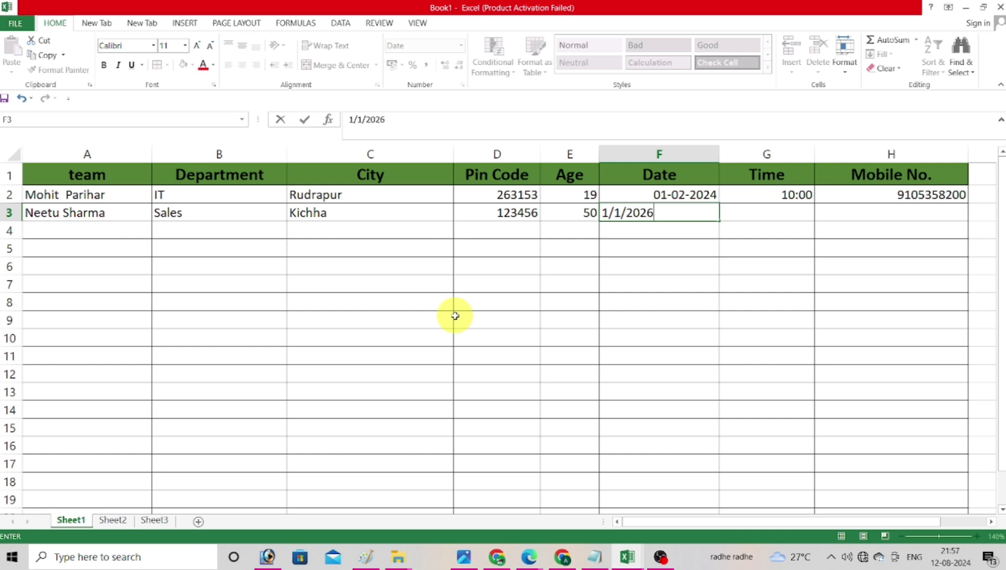
pyautogui.press('BackSpace')
pyautogui.write('3')
pyautogui.press('Return')
pyautogui.click(454, 315)
pyautogui.press('Return')
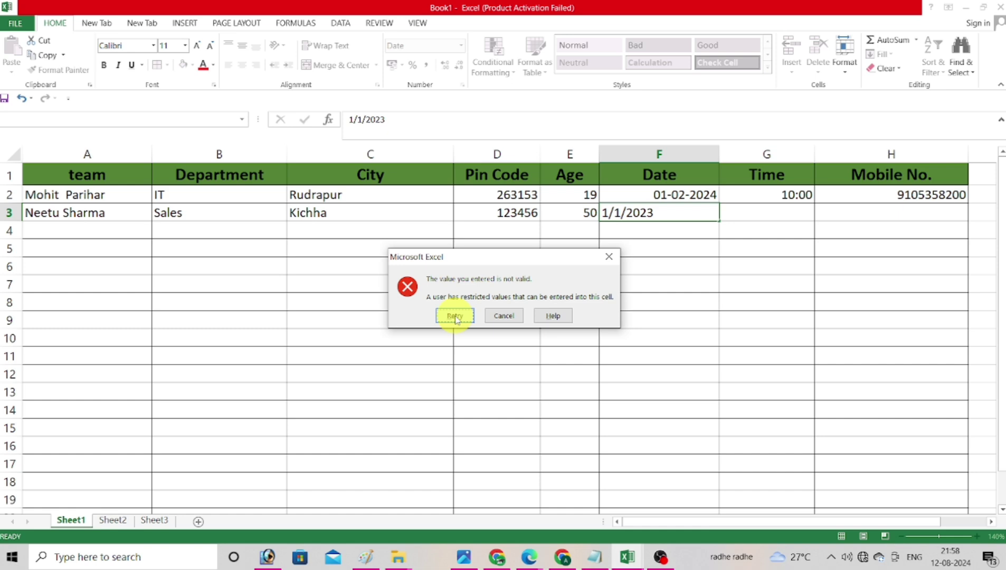
pyautogui.click(454, 316)
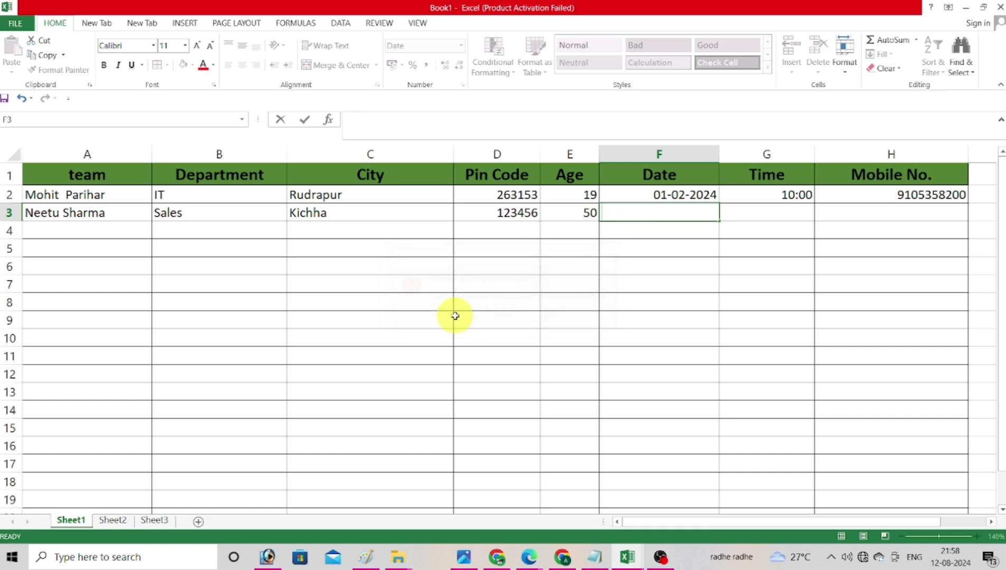
pyautogui.press('BackSpace')
# - Try 7:00 in G3, see it rejected, and enter 11:00 instead
pyautogui.click(772, 210)
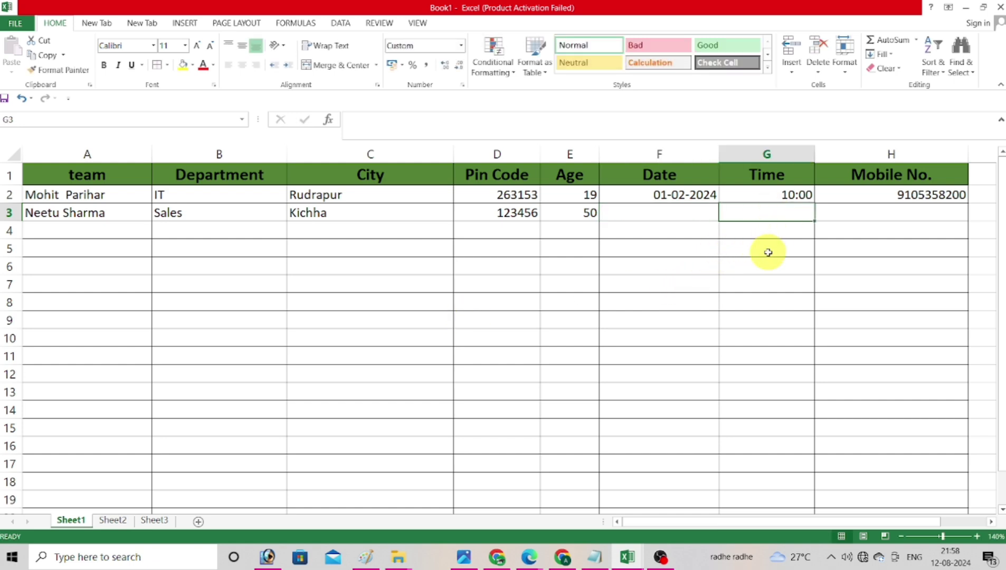
pyautogui.write('7')
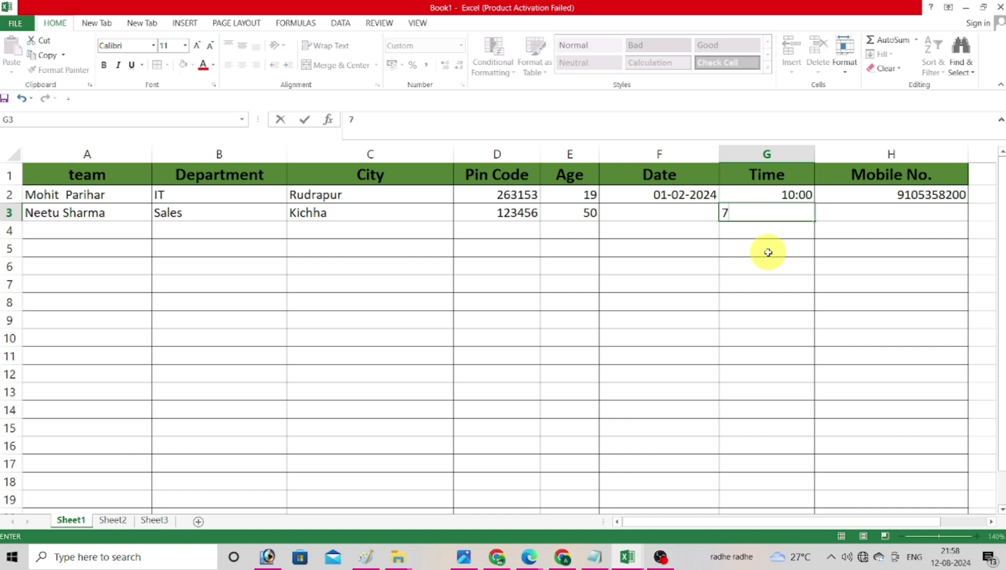
pyautogui.write(':0')
pyautogui.write('0')
pyautogui.press('Return')
pyautogui.click(454, 317)
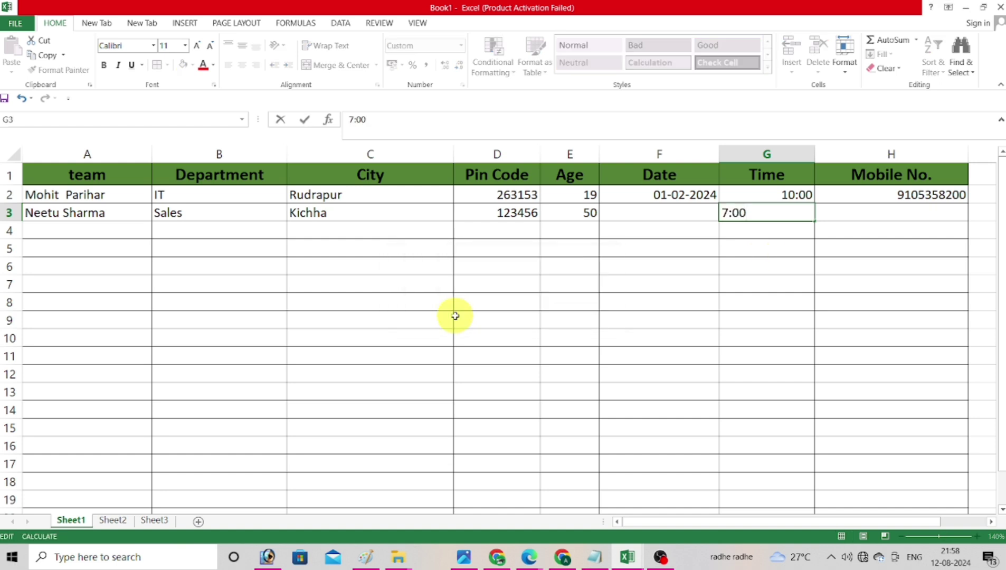
pyautogui.press('BackSpace')
pyautogui.press('BackSpace')
pyautogui.press('BackSpace')
pyautogui.press('BackSpace')
pyautogui.write('11')
pyautogui.write(':00')
pyautogui.press('Return')
pyautogui.press('Up')
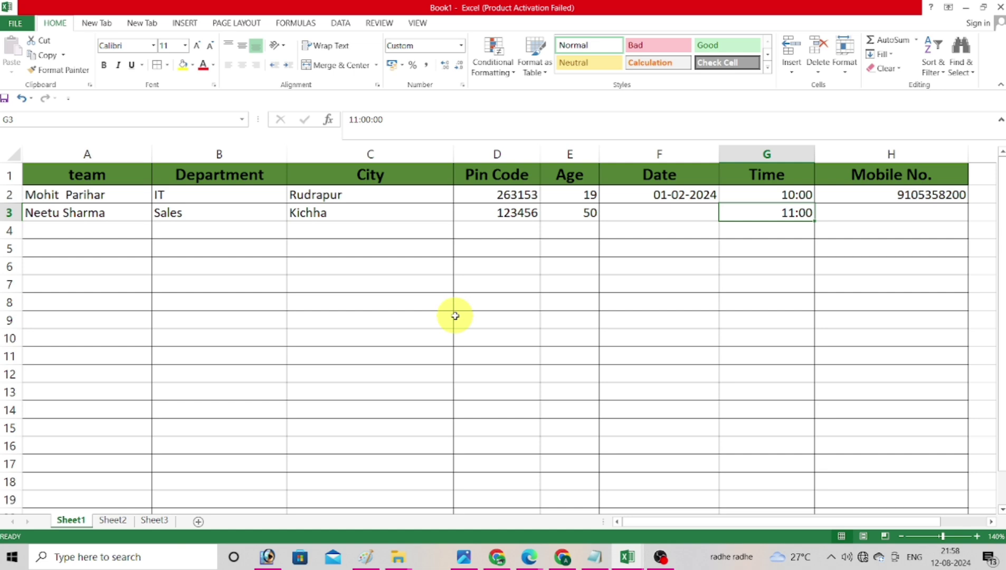
pyautogui.press('Right')
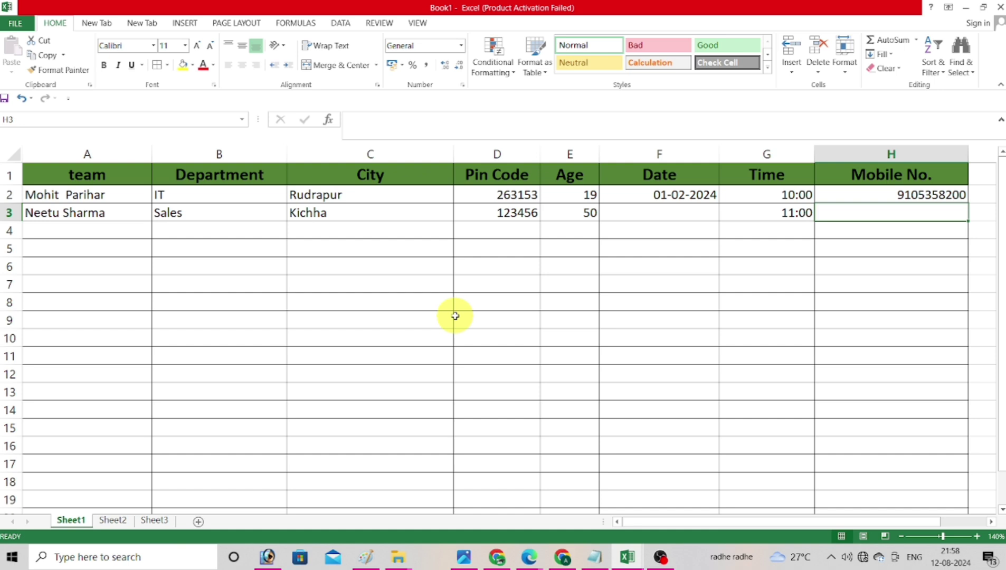
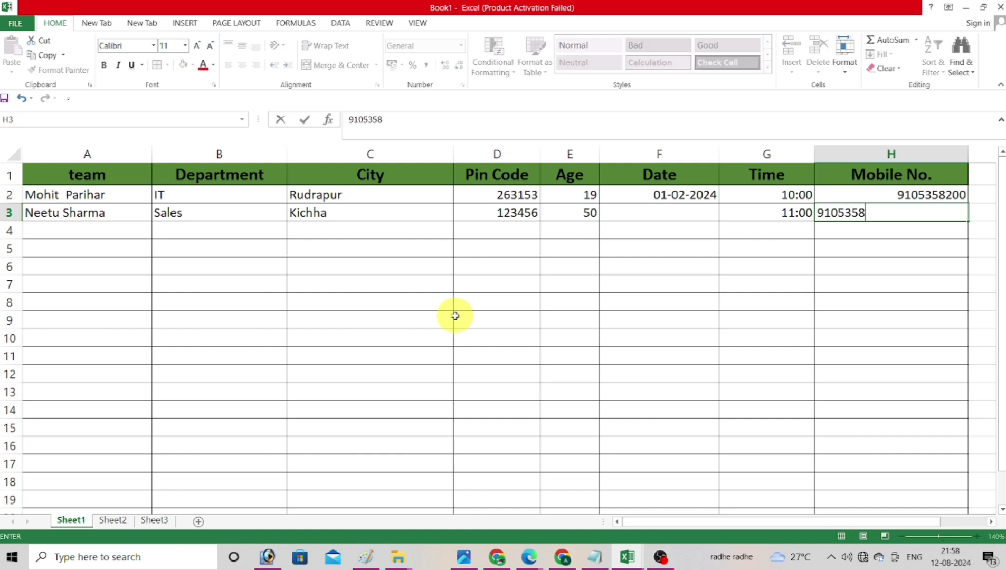
# - Enter row 2's mobile number in H3, see the duplicate rejected, then change its last digit to 1
pyautogui.click(455, 315)
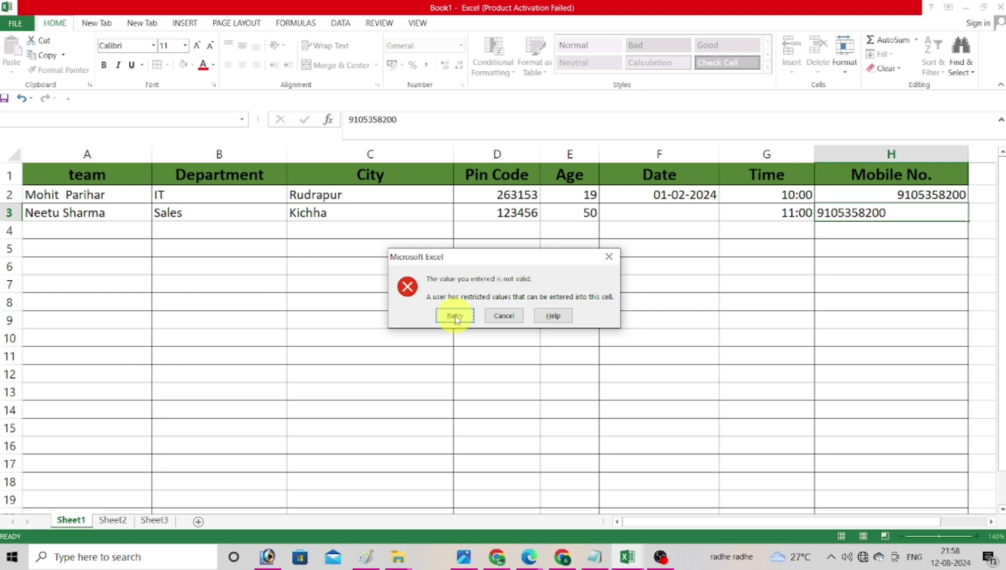
pyautogui.click(454, 317)
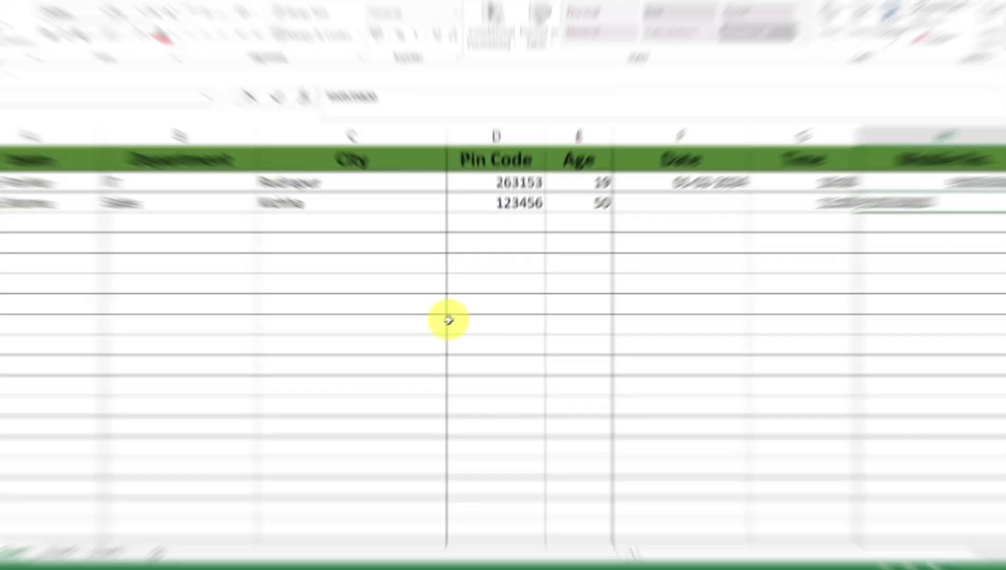
pyautogui.press('BackSpace')
pyautogui.write('1')
pyautogui.press('Return')
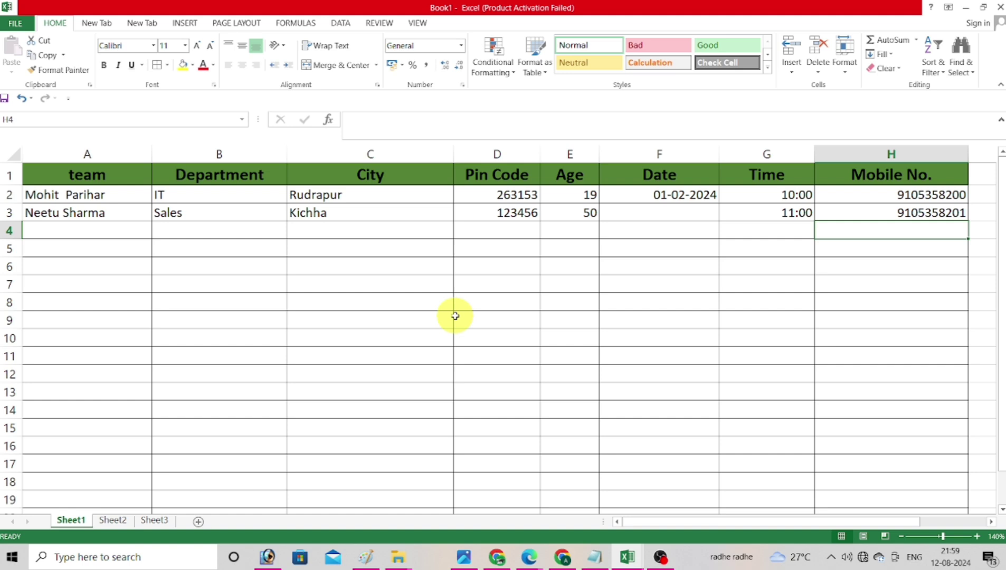
pyautogui.press('Left')
pyautogui.press('Left')
pyautogui.press('Left')
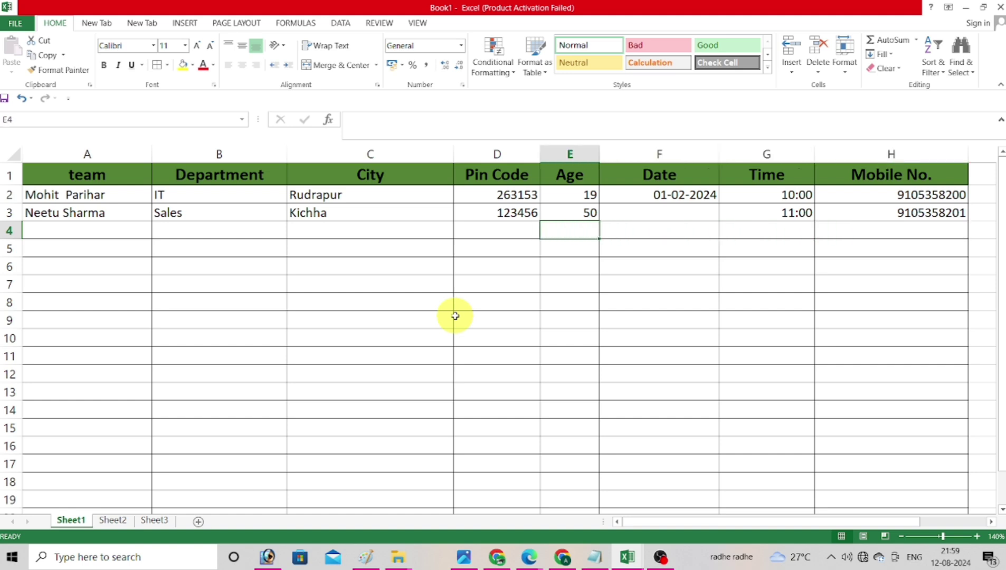
pyautogui.press('Left')
# - Return to column A and select the header cells A1:H1
pyautogui.press('Left')
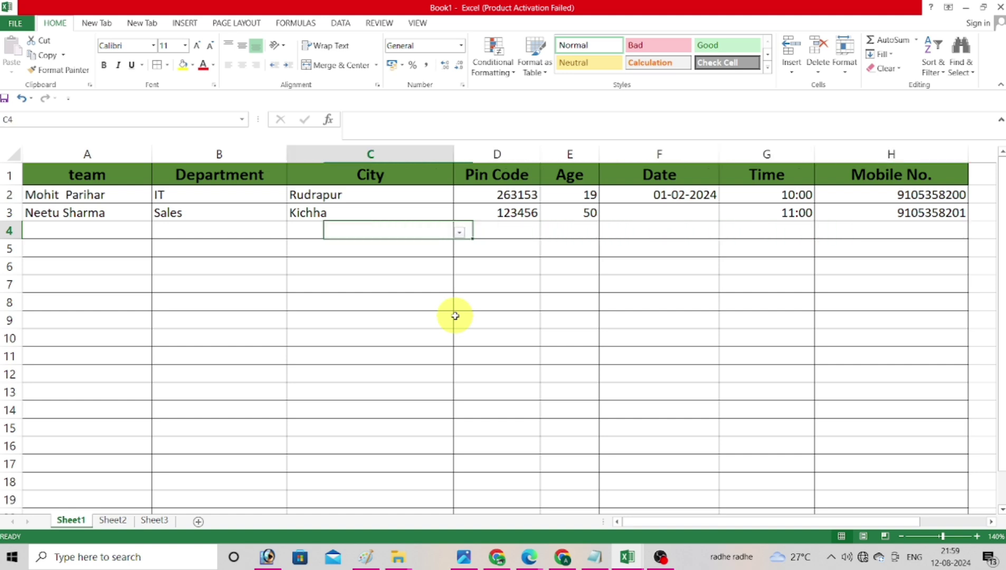
pyautogui.press('Left')
pyautogui.press('Left')
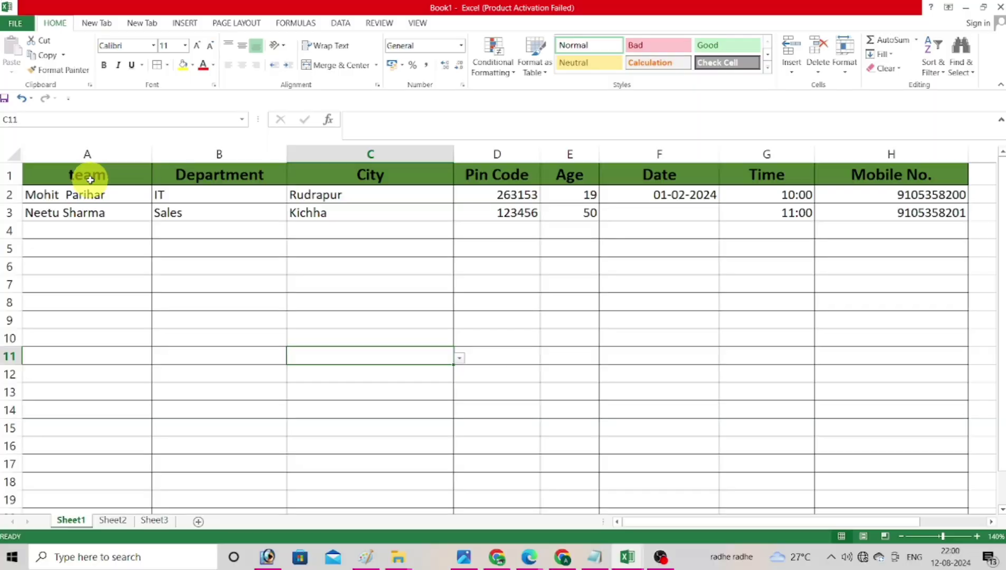
pyautogui.moveTo(85, 174); pyautogui.dragTo(606, 176)
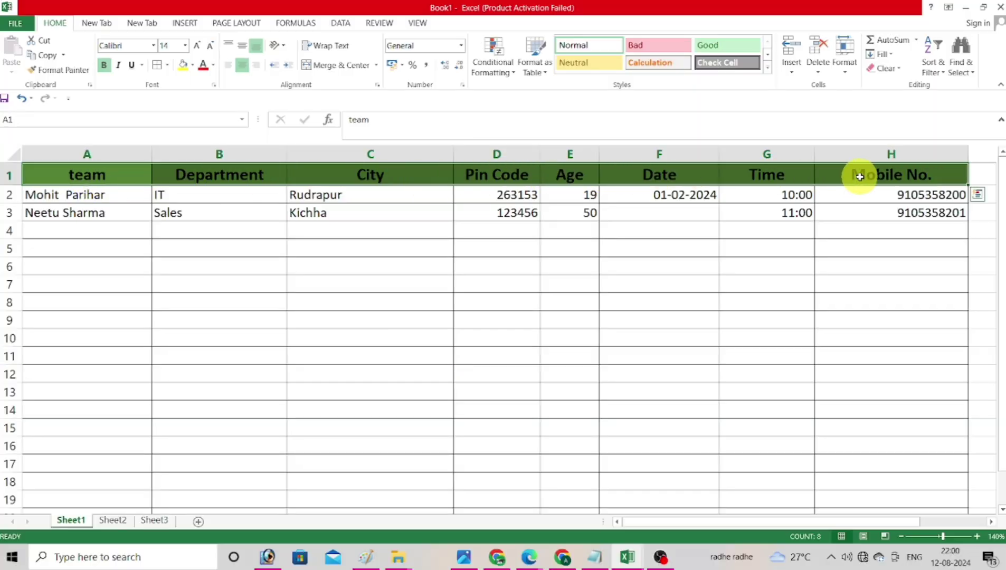
pyautogui.hotkey('ctrl', 'c')
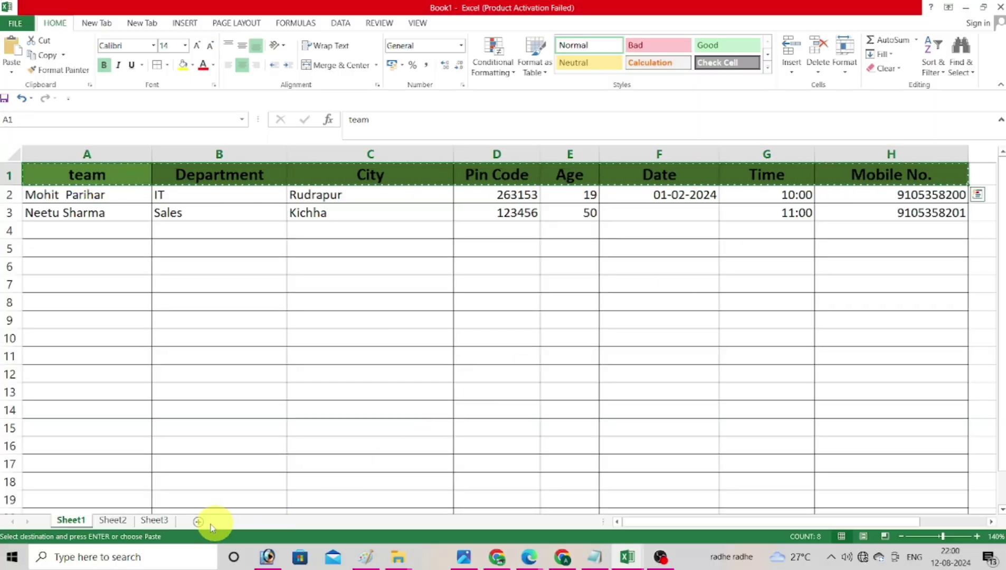
pyautogui.click(153, 521)
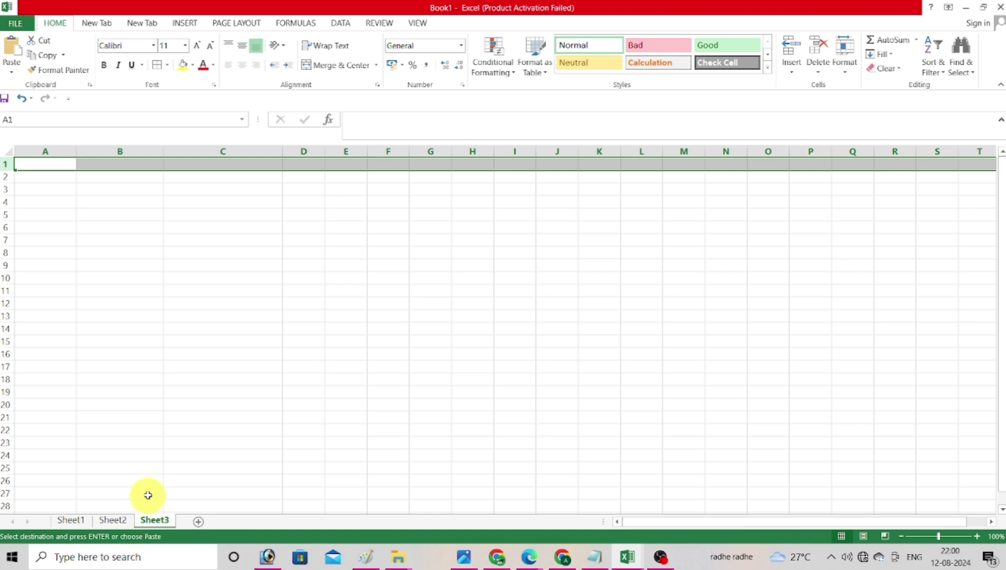
pyautogui.hotkey('ctrl', 'v')
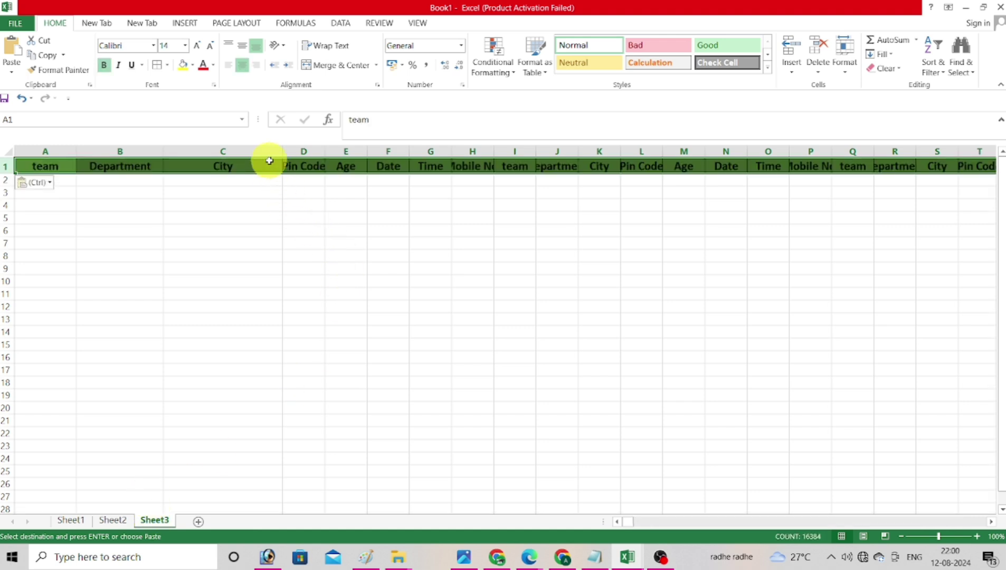
pyautogui.hotkey('ctrl', 'z')
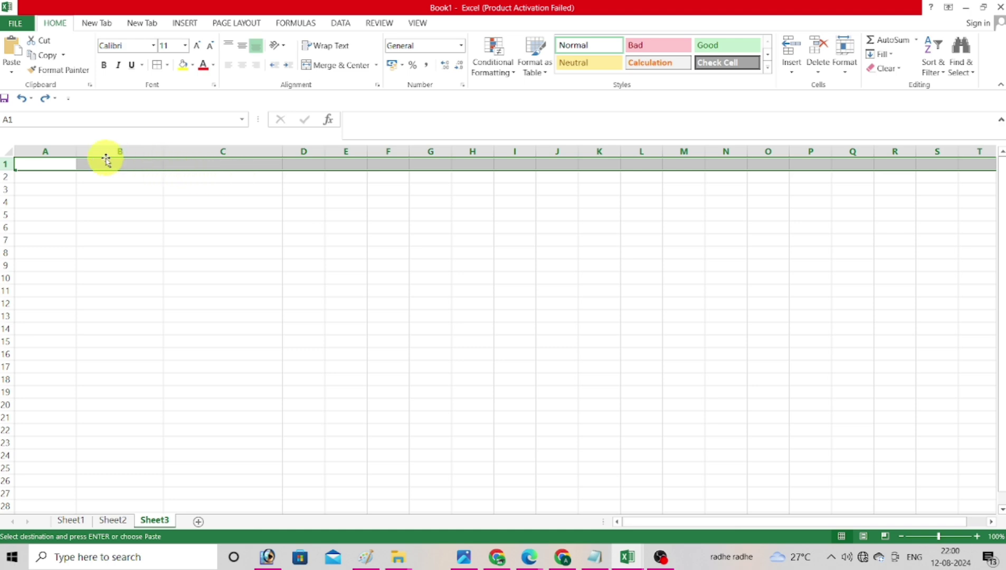
pyautogui.click(56, 166)
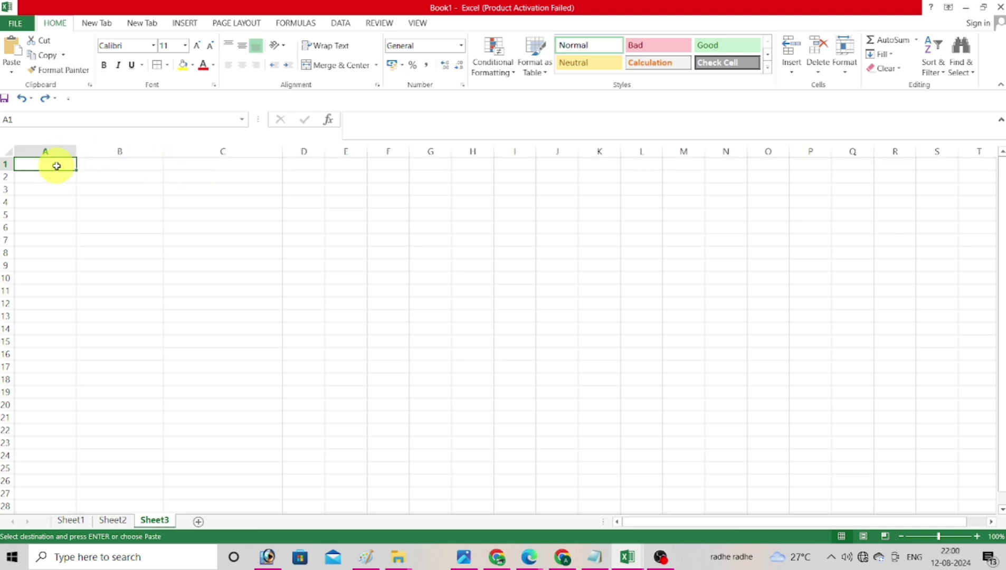
pyautogui.hotkey('ctrl', 'v')
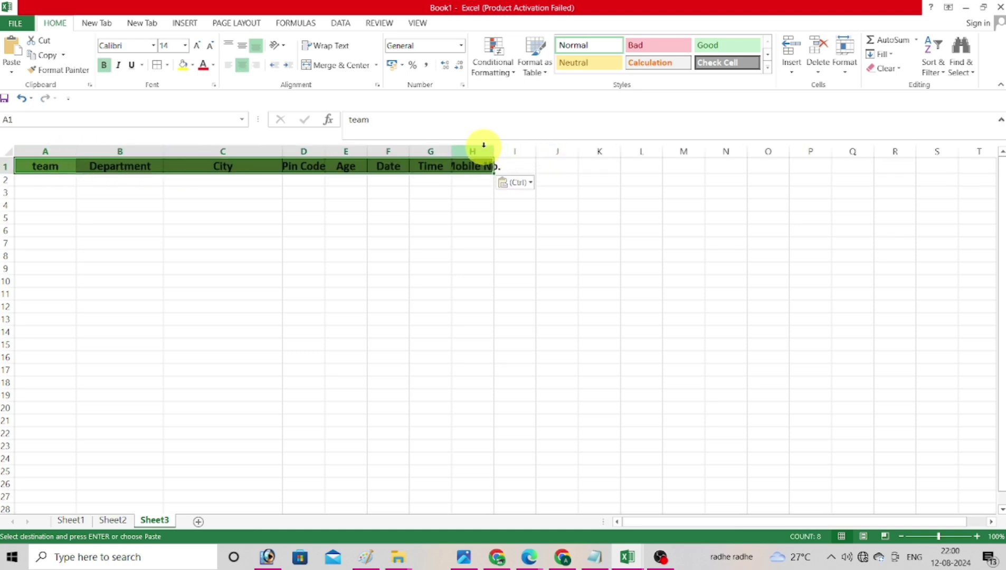
pyautogui.click(484, 146)
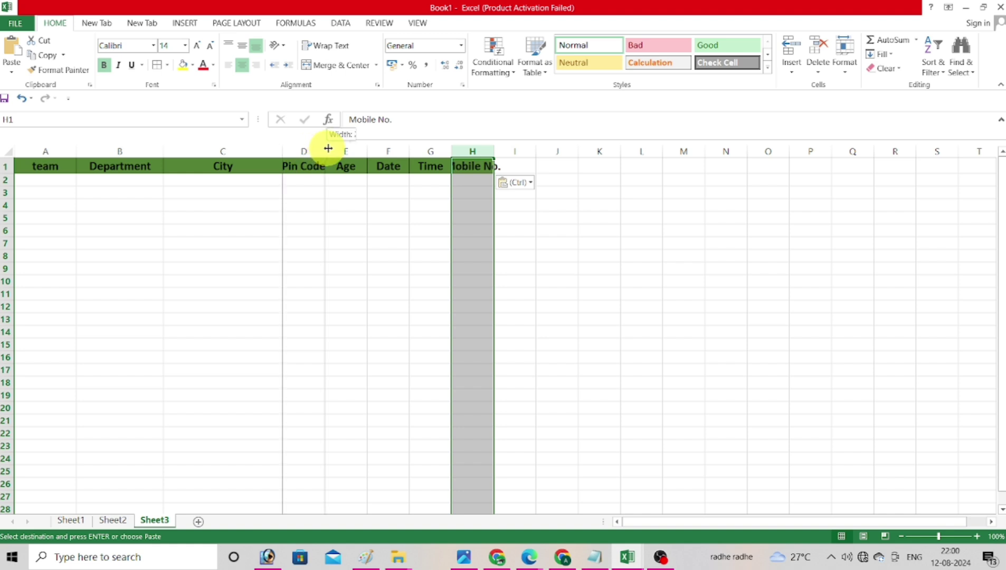
pyautogui.moveTo(328, 148); pyautogui.dragTo(394, 148)
pyautogui.click(464, 151)
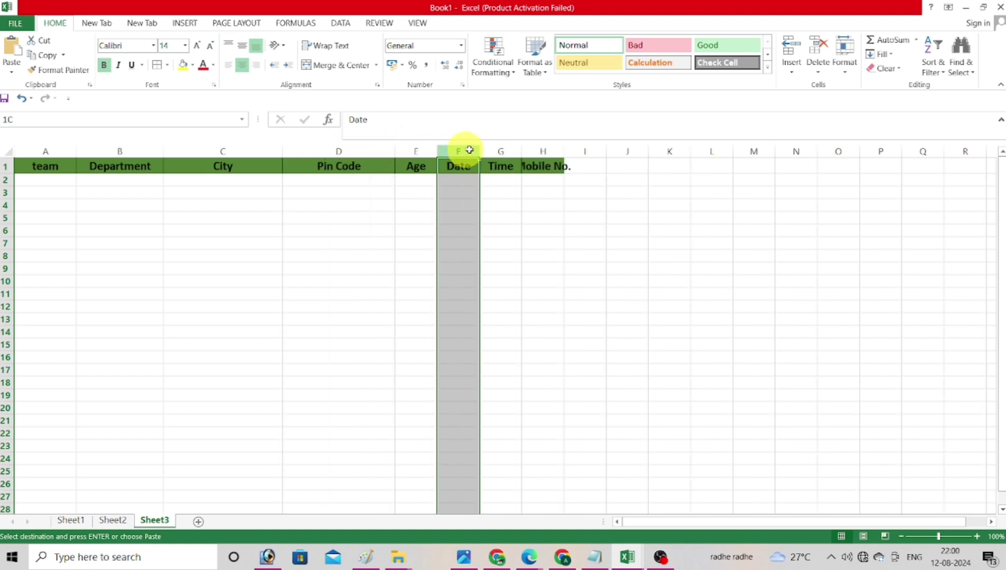
pyautogui.moveTo(469, 150); pyautogui.dragTo(500, 151)
pyautogui.moveTo(437, 151); pyautogui.dragTo(532, 148)
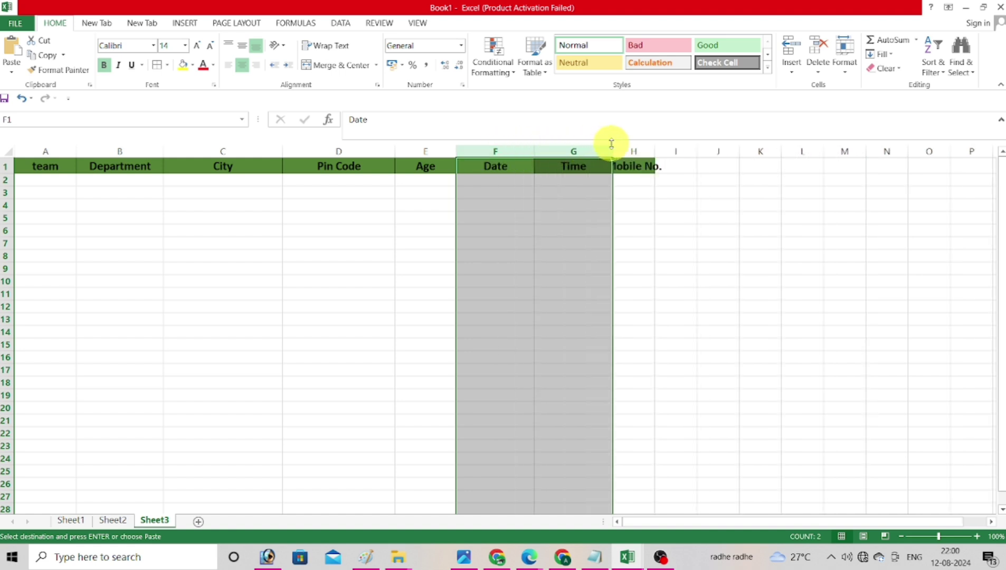
pyautogui.click(595, 150)
pyautogui.moveTo(611, 151)
pyautogui.mouseDown()
pyautogui.moveTo(578, 153)
pyautogui.moveTo(693, 150)
pyautogui.mouseUp()
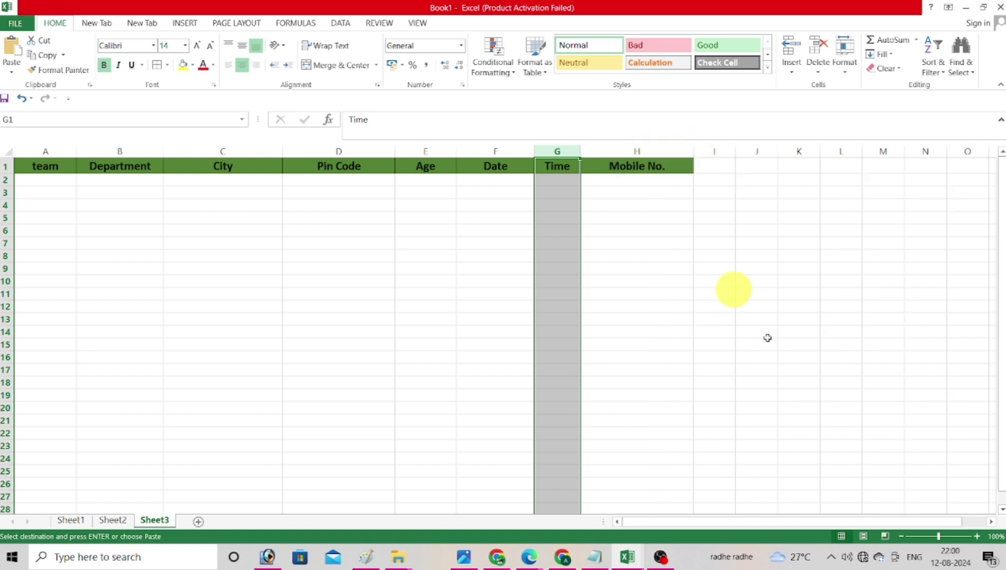
pyautogui.click(977, 536)
pyautogui.click(977, 536)
pyautogui.click(976, 536)
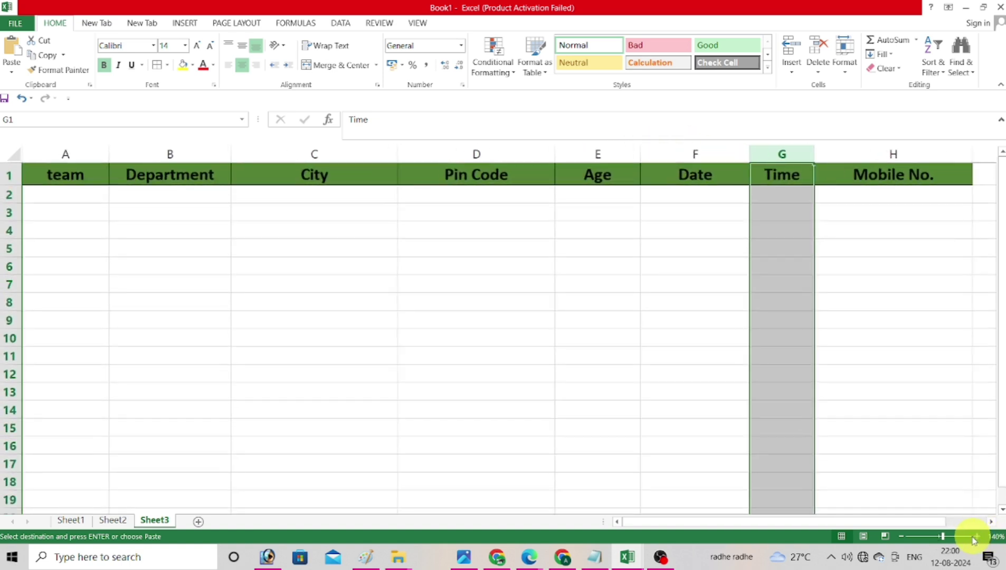
pyautogui.click(401, 299)
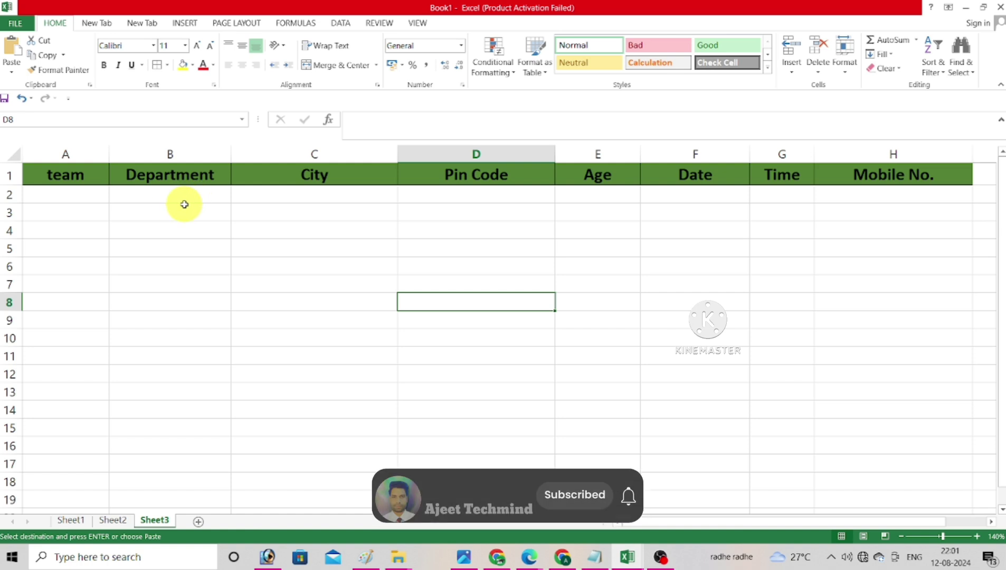
pyautogui.click(91, 195)
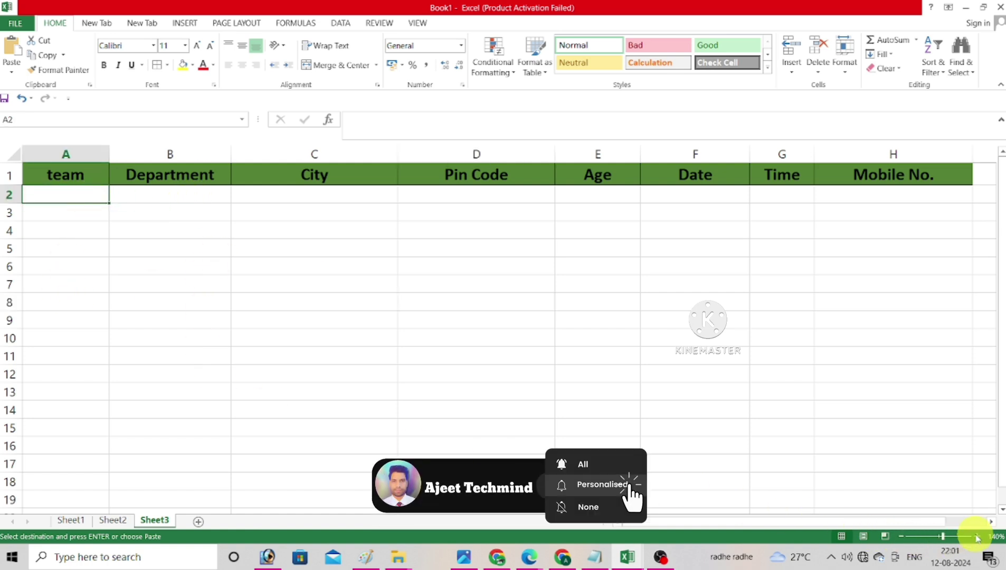
pyautogui.click(977, 536)
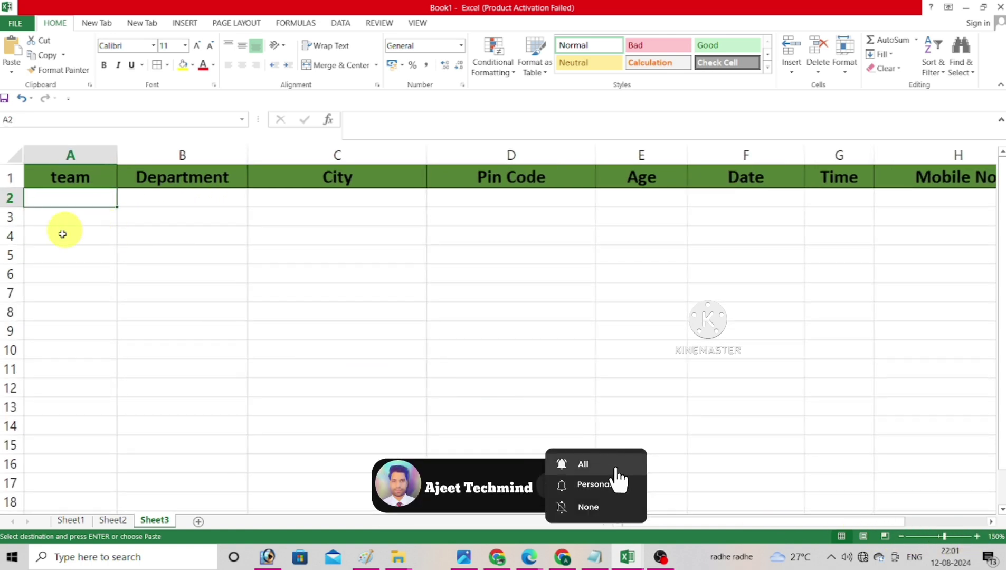
pyautogui.click(102, 521)
# - Copy A1:C19 from Sheet2 and paste it into a new Sheet4
pyautogui.click(62, 193)
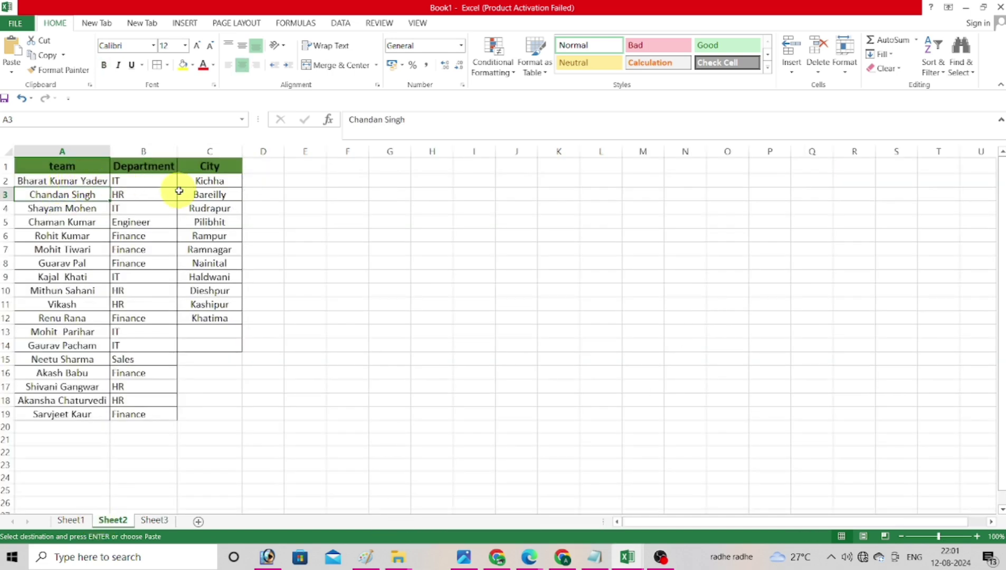
pyautogui.moveTo(78, 181); pyautogui.dragTo(145, 385)
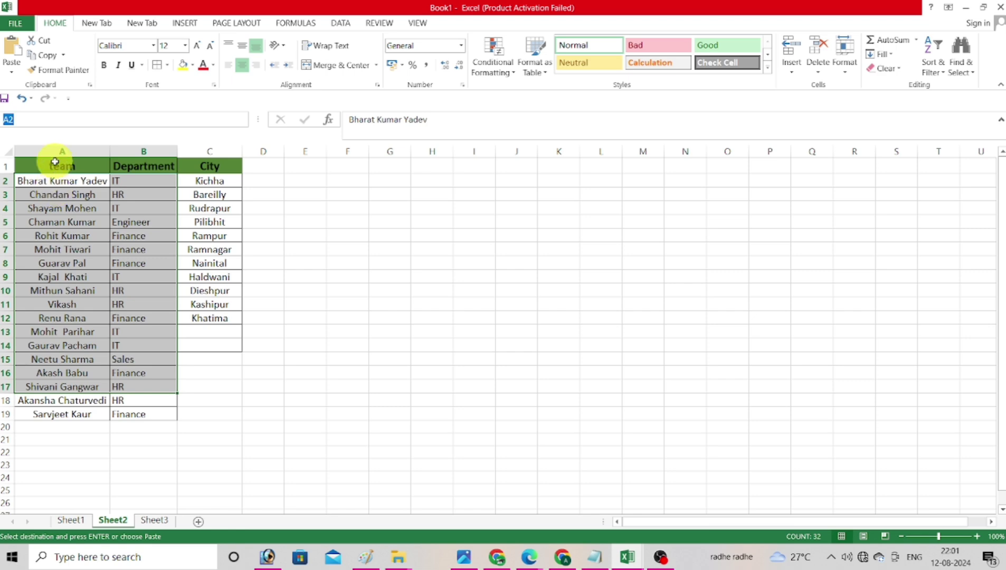
pyautogui.moveTo(55, 161); pyautogui.dragTo(226, 419)
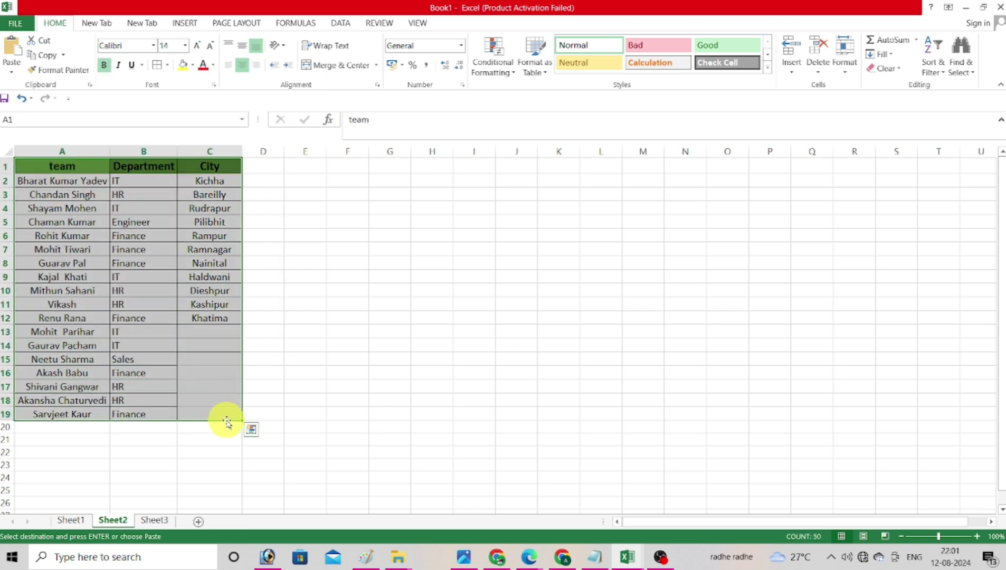
pyautogui.hotkey('ctrl', 'c')
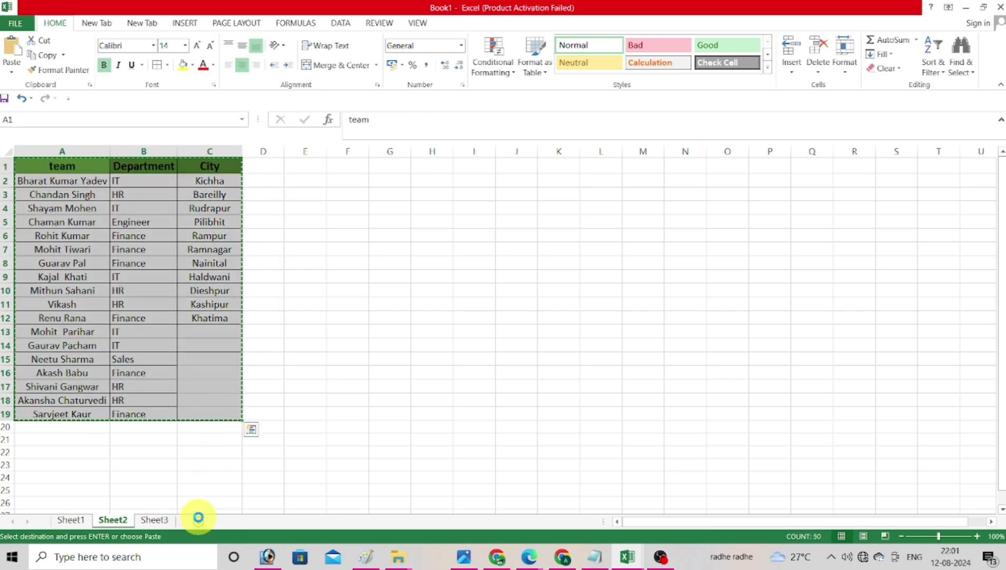
pyautogui.click(198, 520)
pyautogui.hotkey('ctrl', 'v')
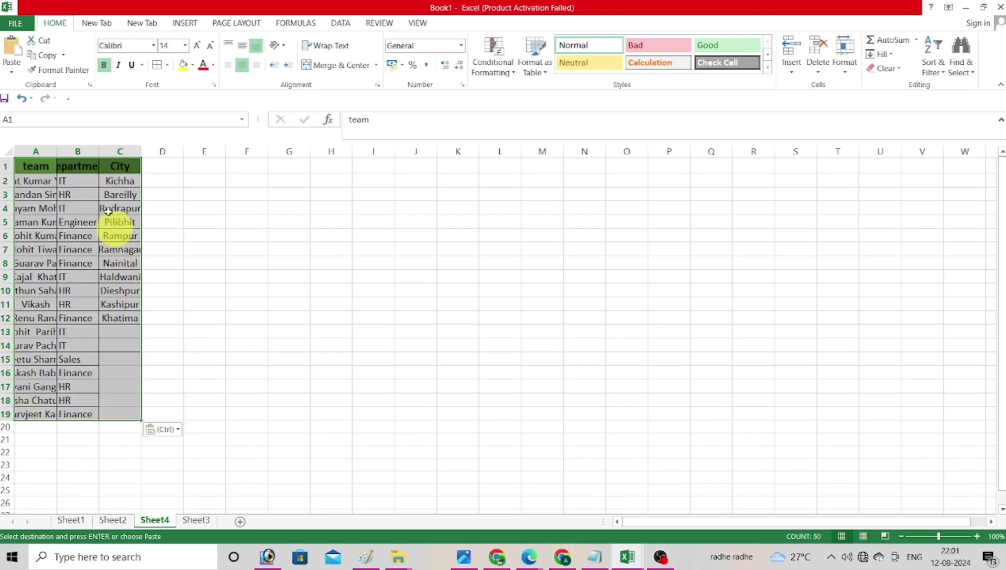
# - AutoFit columns A to C so the names fit, then select the team names
pyautogui.click(103, 154)
pyautogui.moveTo(102, 154); pyautogui.dragTo(36, 152)
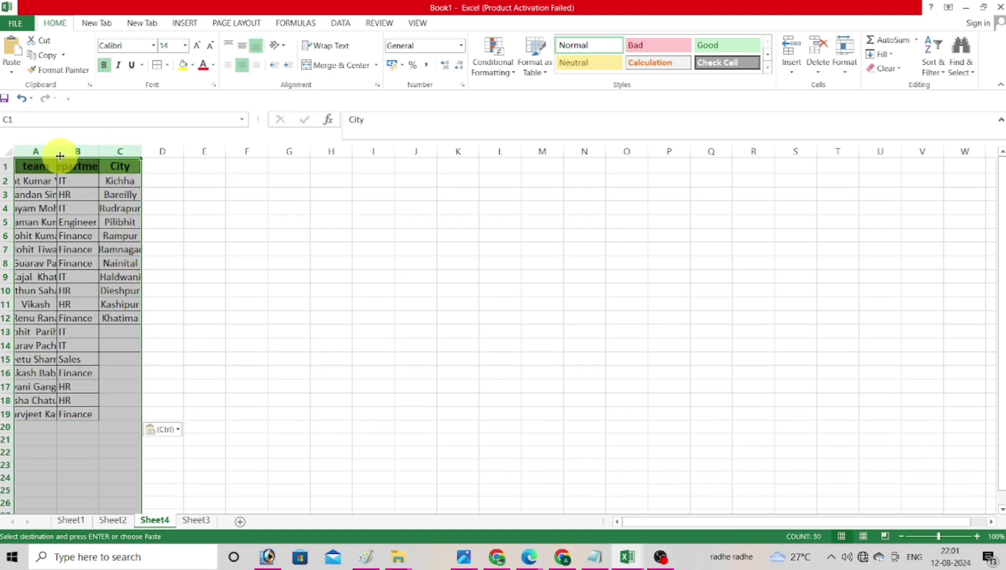
pyautogui.doubleClick(56, 153)
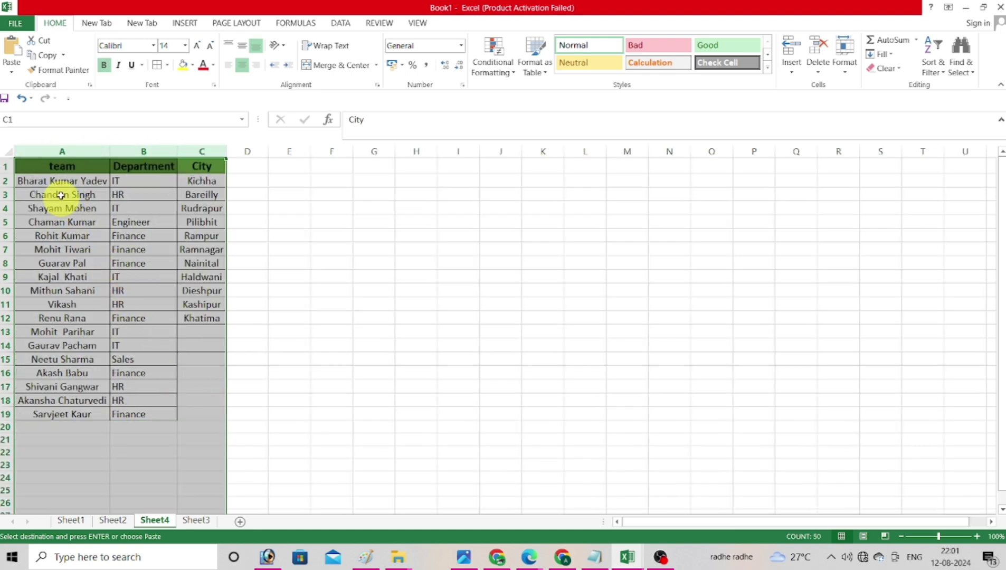
pyautogui.moveTo(61, 181); pyautogui.dragTo(63, 413)
pyautogui.write('name')
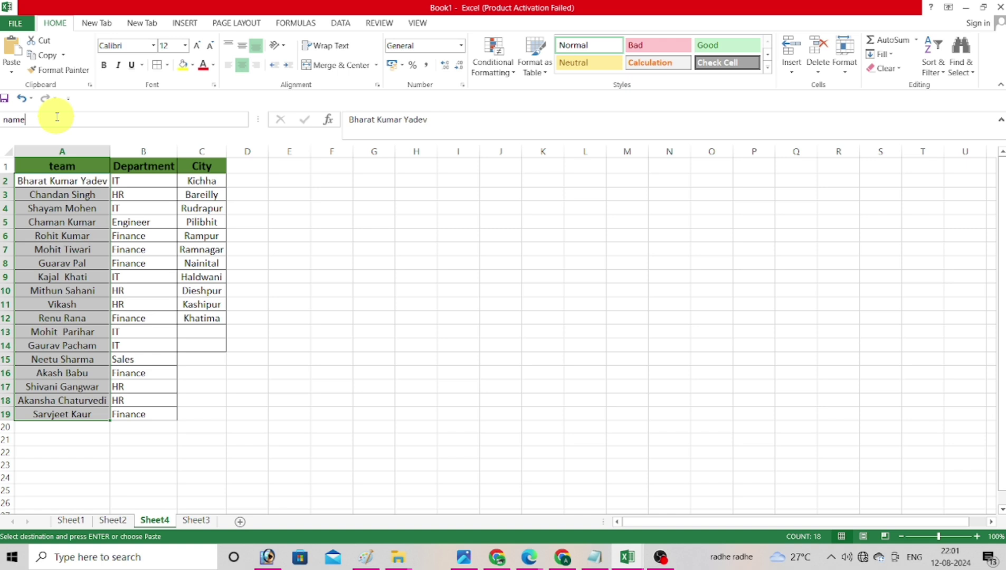
# - Name A2:A19 as name, B2:B19 as dep and C2:C12 as city
pyautogui.press('Return')
pyautogui.click(128, 207)
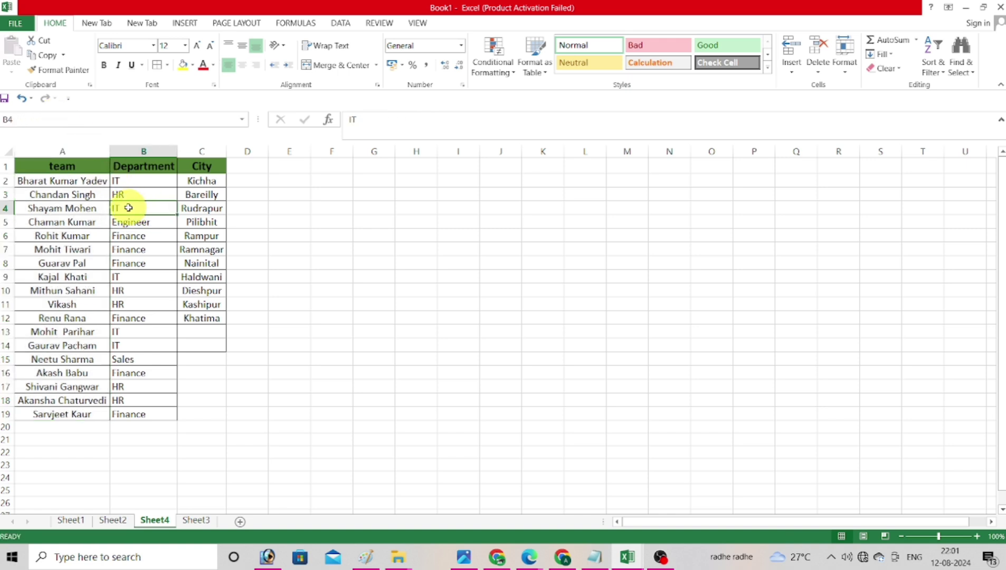
pyautogui.moveTo(129, 180); pyautogui.dragTo(133, 415)
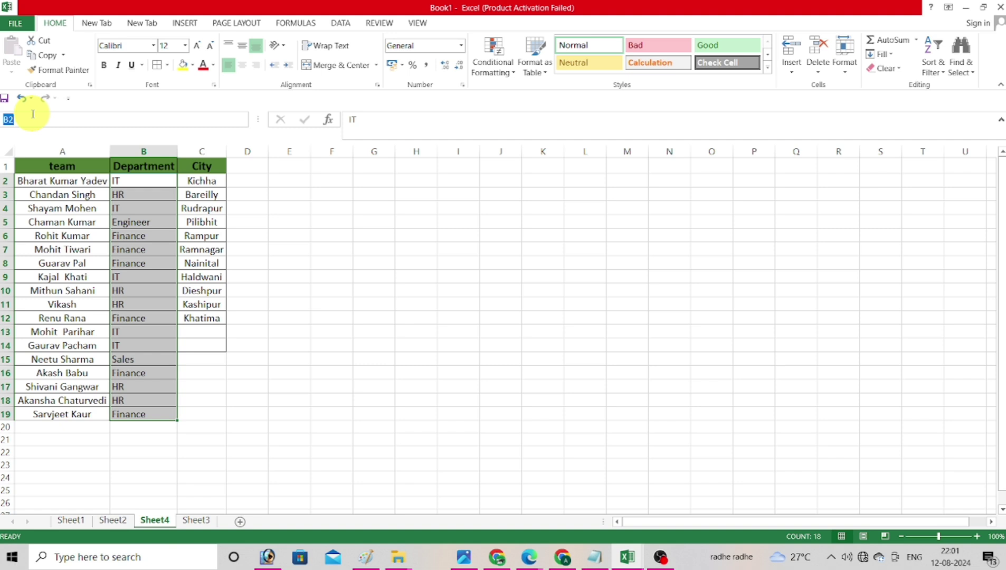
pyautogui.write('dep')
pyautogui.press('Return')
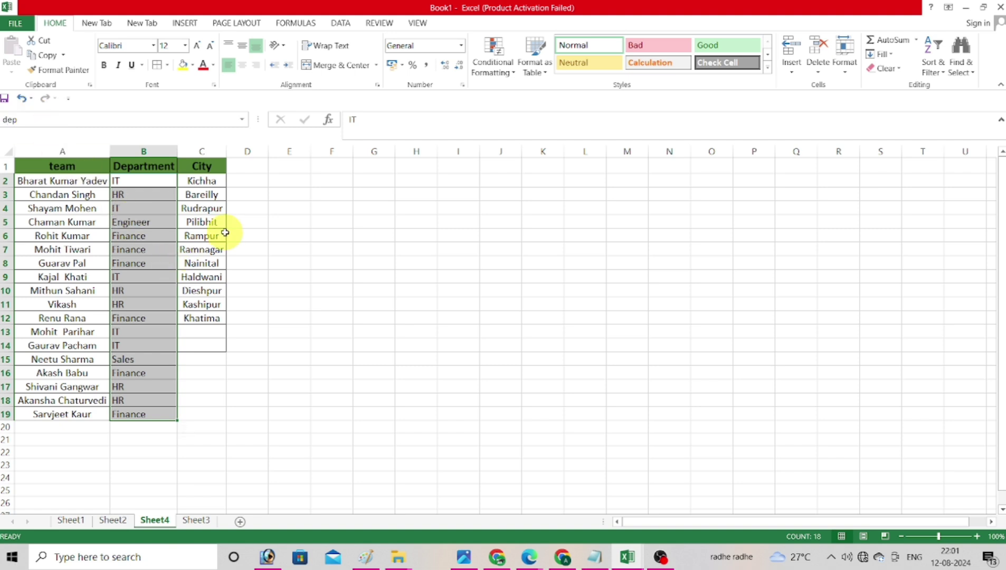
pyautogui.moveTo(201, 181); pyautogui.dragTo(206, 317)
pyautogui.write('city')
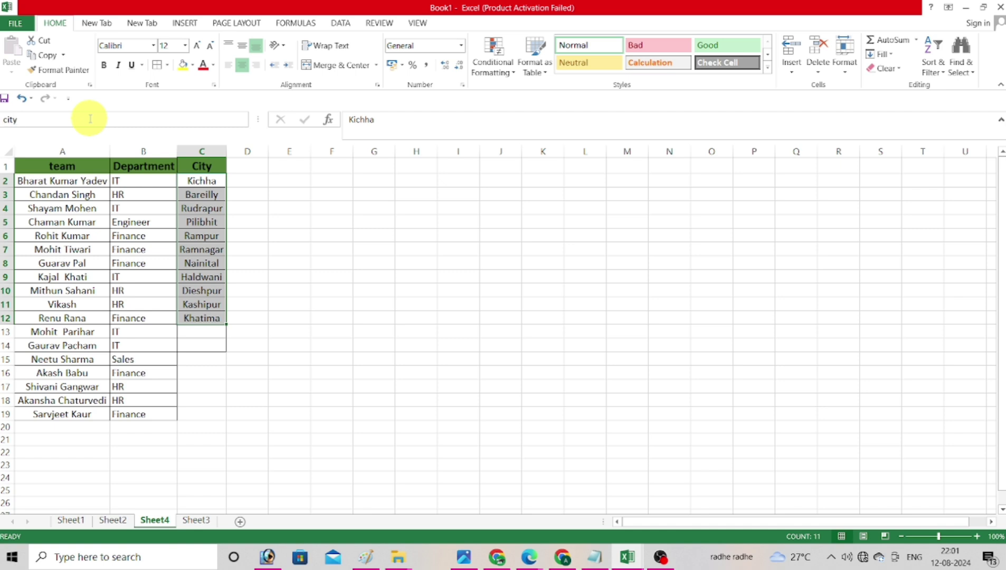
pyautogui.press('Return')
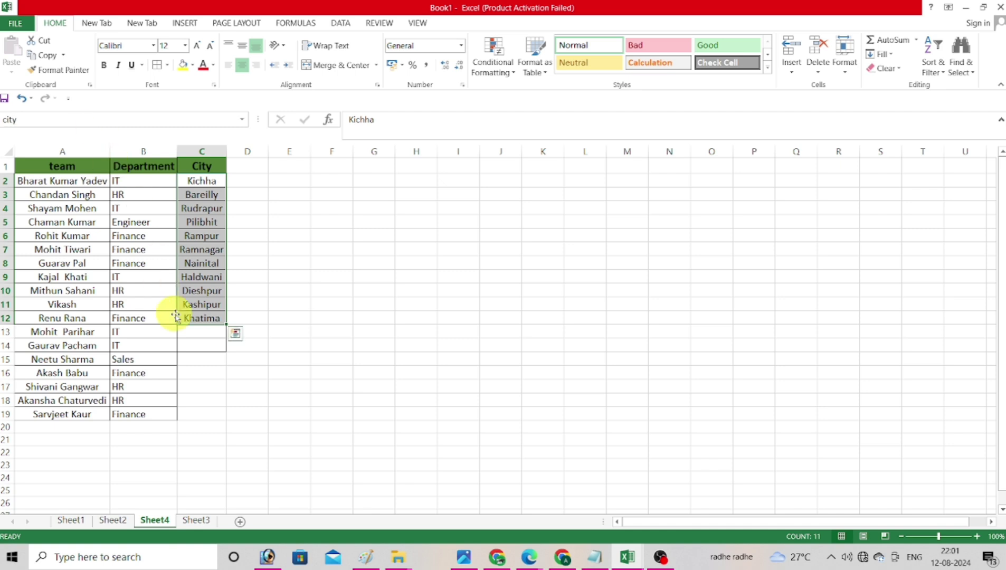
# - Verify the city and dep ranges through the Name Box list
pyautogui.click(161, 399)
pyautogui.click(253, 329)
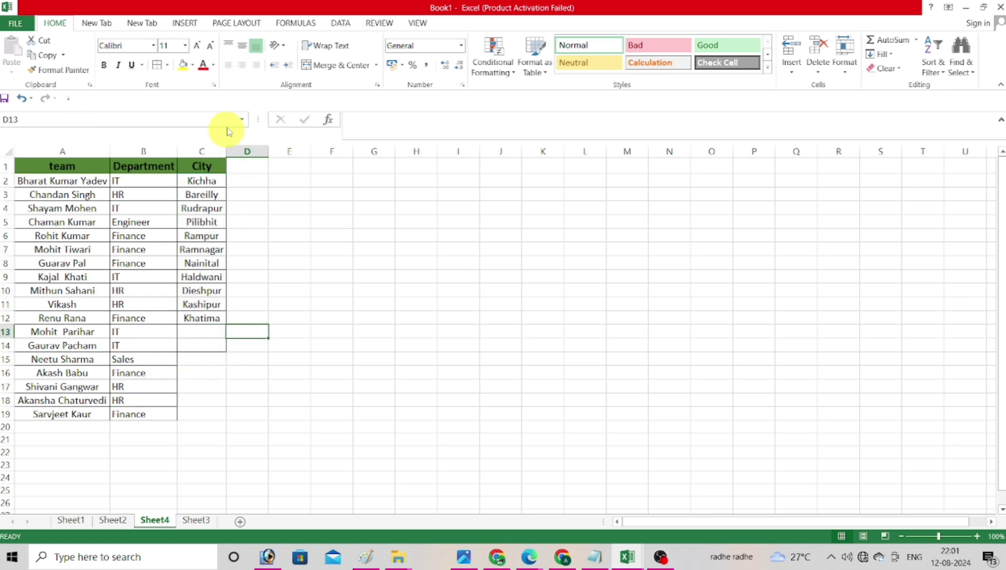
pyautogui.click(241, 120)
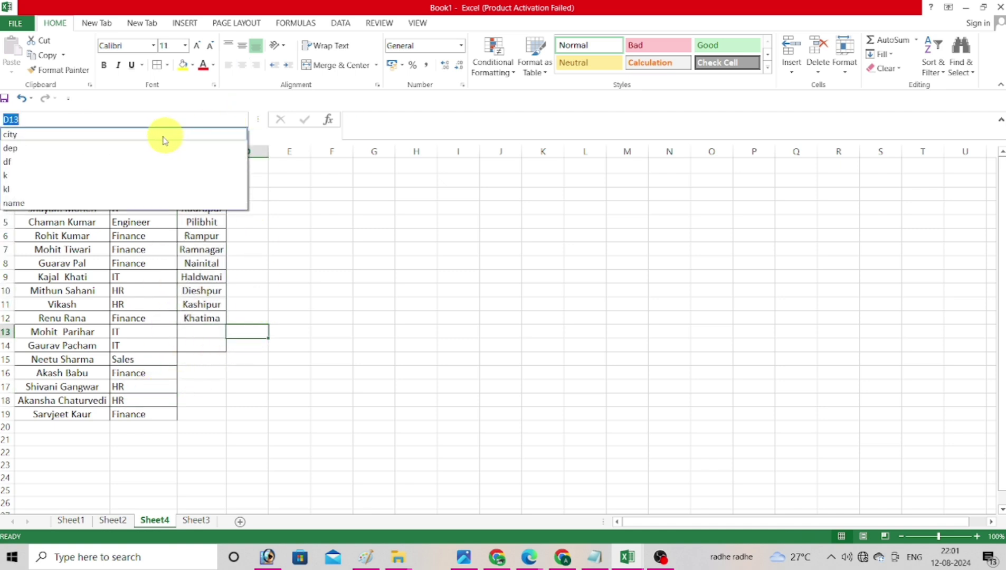
pyautogui.click(138, 147)
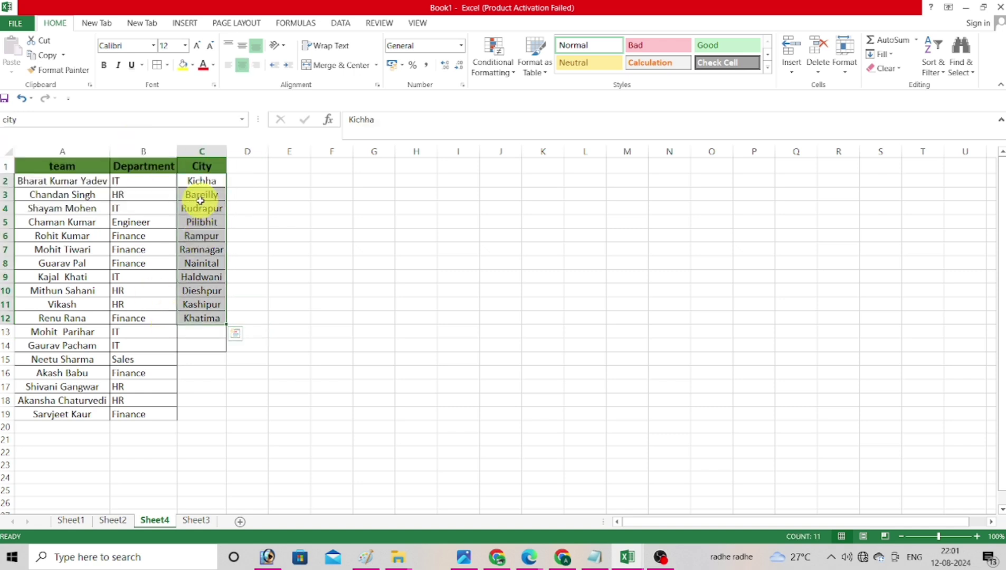
pyautogui.click(247, 121)
pyautogui.click(83, 147)
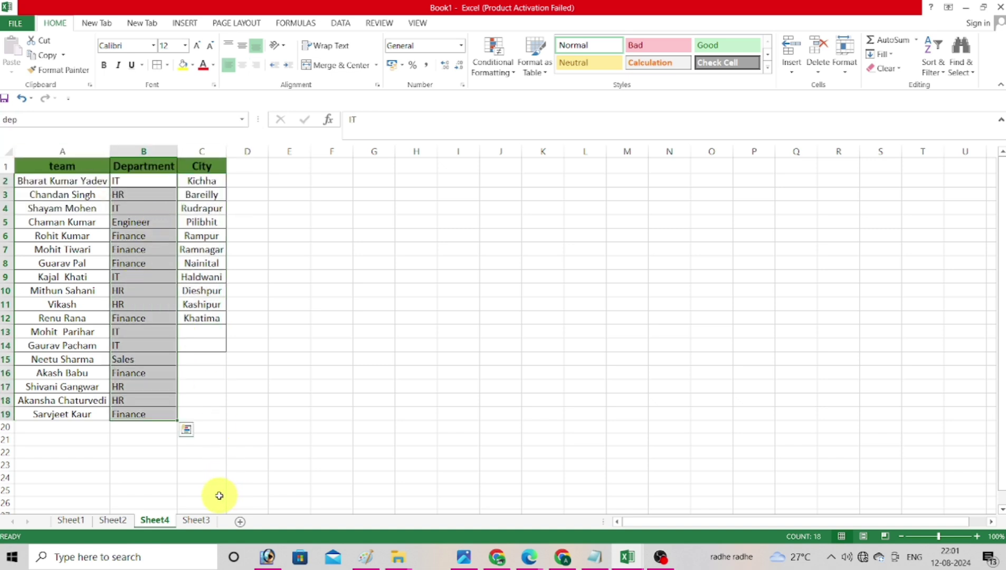
# - On Sheet3, select the team cells and set Data Validation to allow a List
pyautogui.click(197, 520)
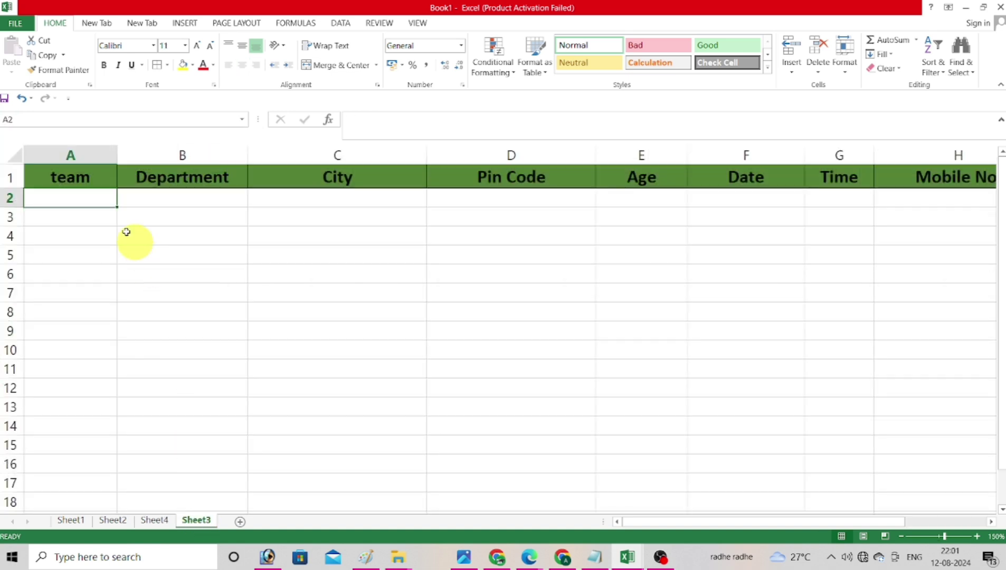
pyautogui.moveTo(97, 197); pyautogui.dragTo(86, 478)
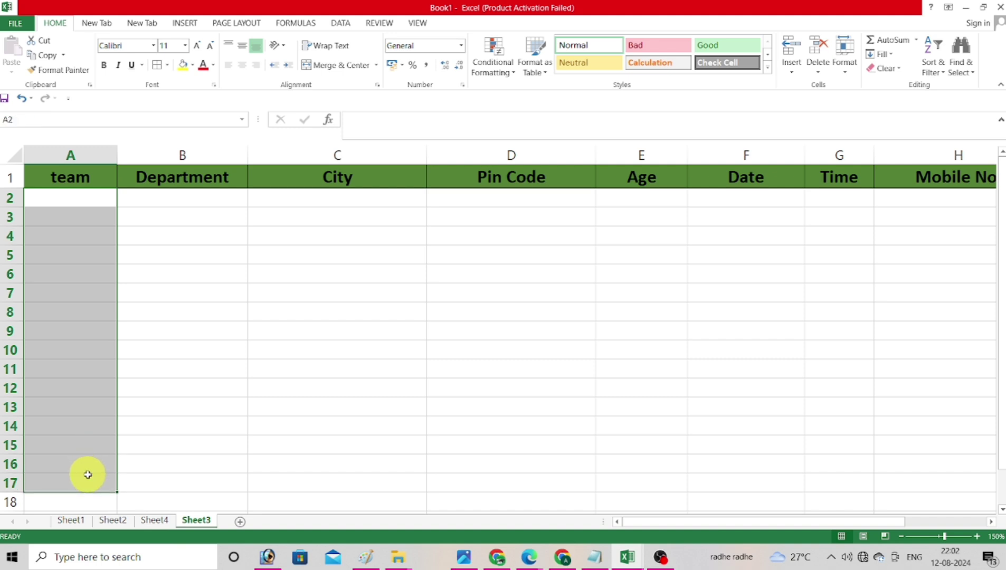
pyautogui.click(332, 24)
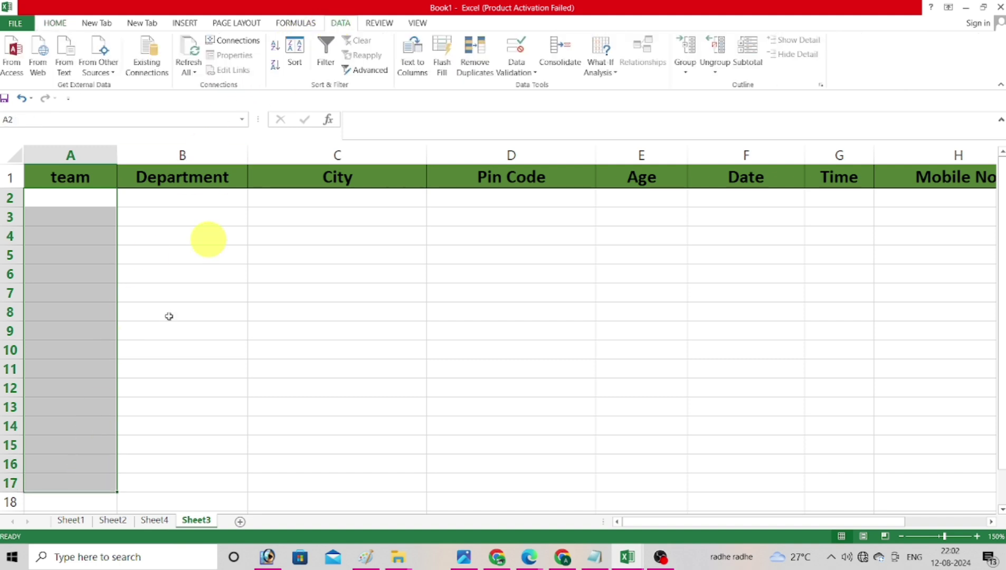
pyautogui.click(515, 74)
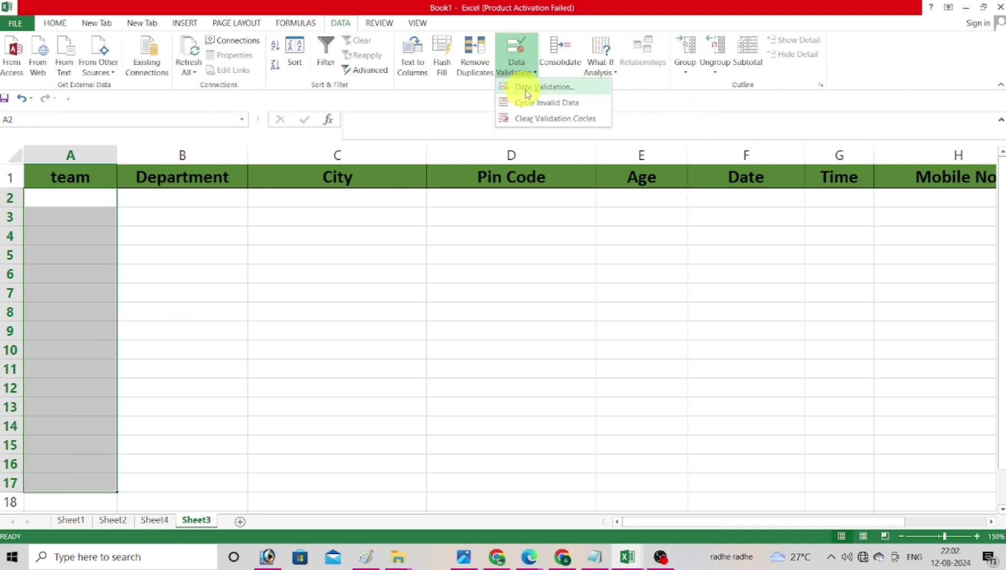
pyautogui.click(529, 90)
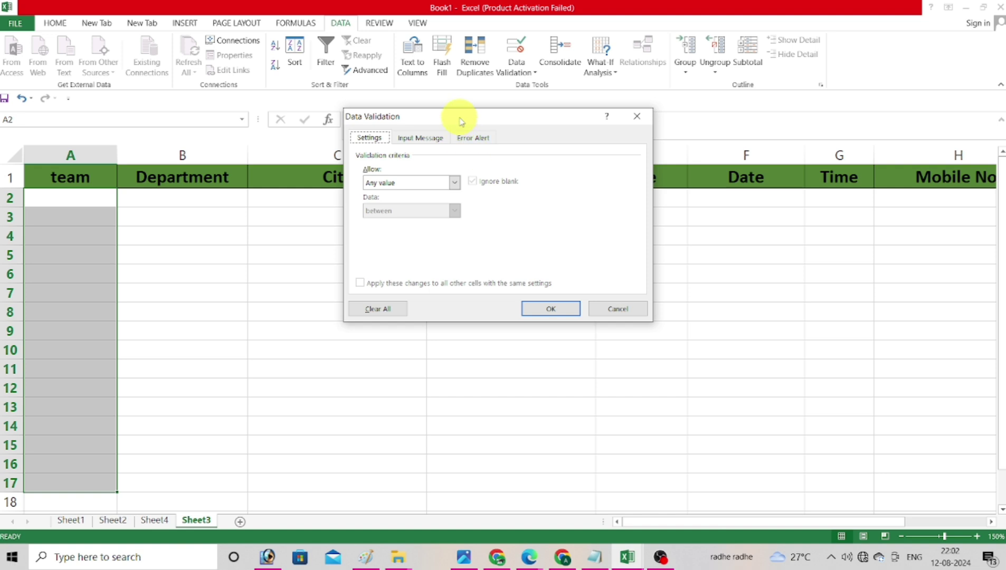
pyautogui.moveTo(460, 111)
pyautogui.mouseDown()
pyautogui.moveTo(484, 86)
pyautogui.moveTo(481, 64)
pyautogui.mouseUp()
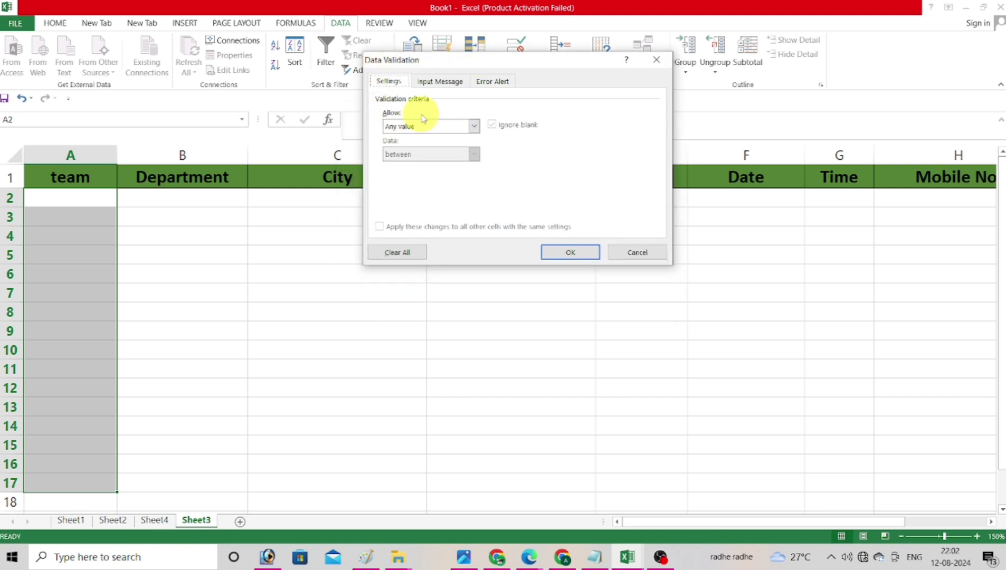
pyautogui.click(413, 130)
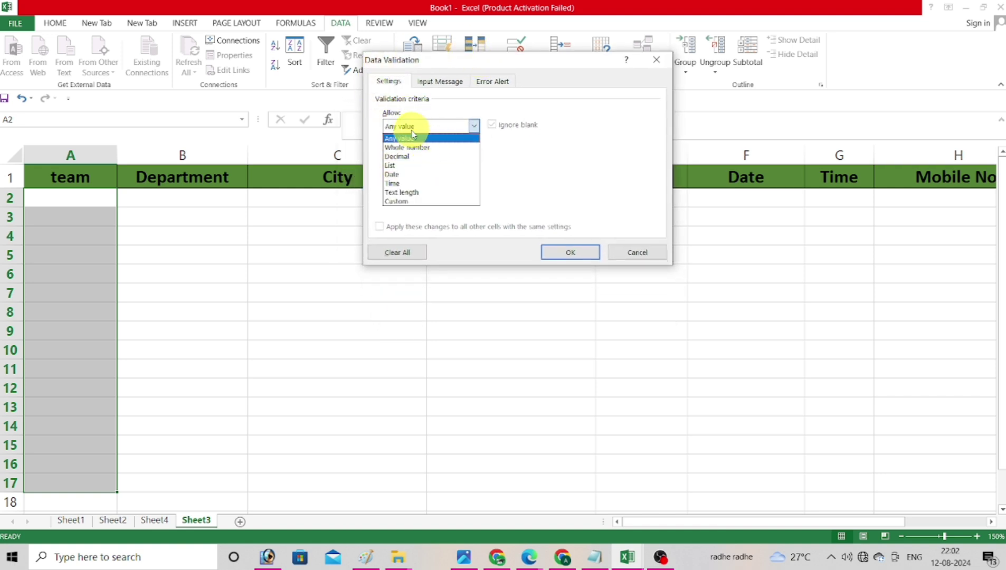
pyautogui.click(411, 168)
pyautogui.click(417, 182)
pyautogui.write('=')
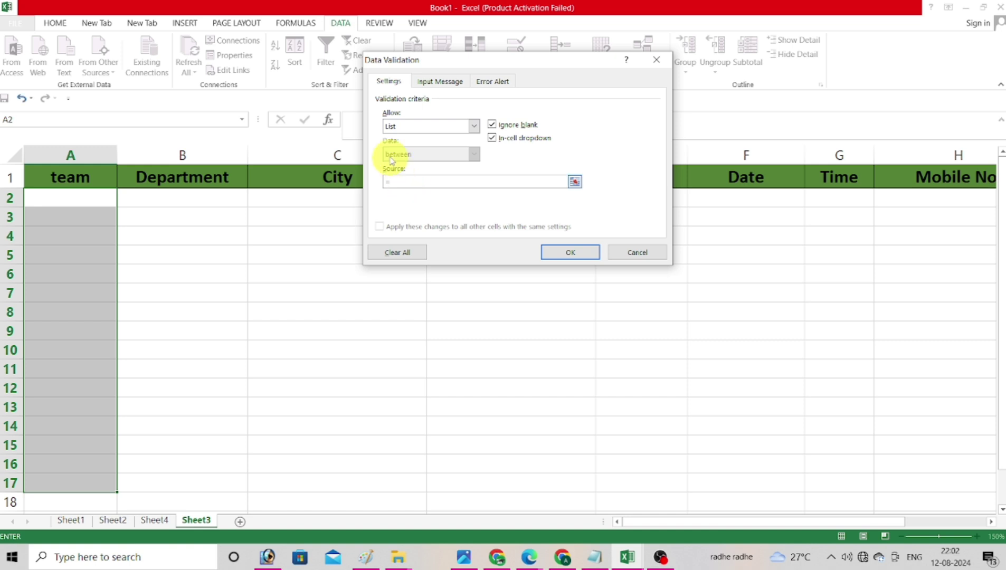
# - Set the list source to =name via Use in Formula and confirm the rule
pyautogui.click(312, 27)
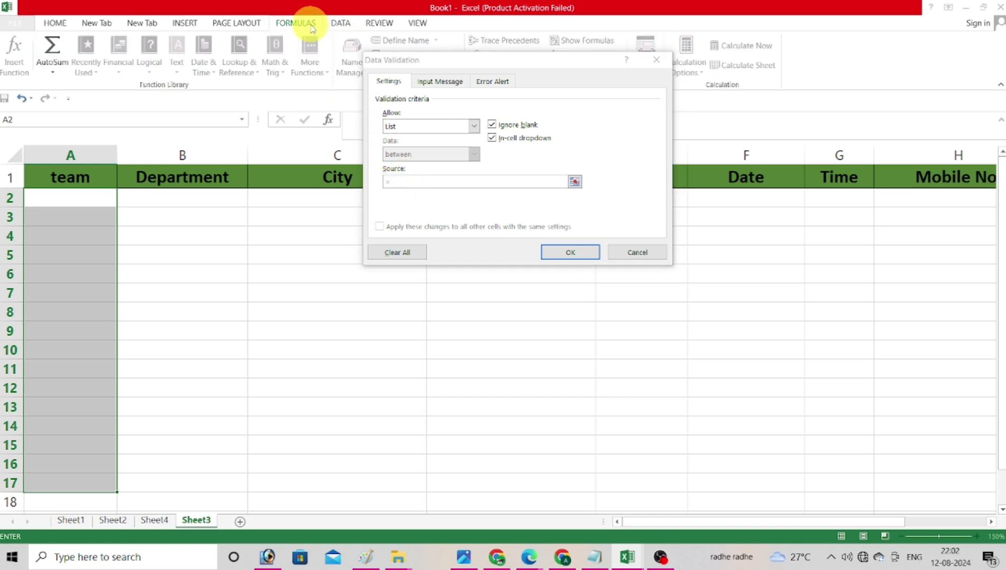
pyautogui.moveTo(408, 58); pyautogui.dragTo(514, 59)
pyautogui.click(405, 56)
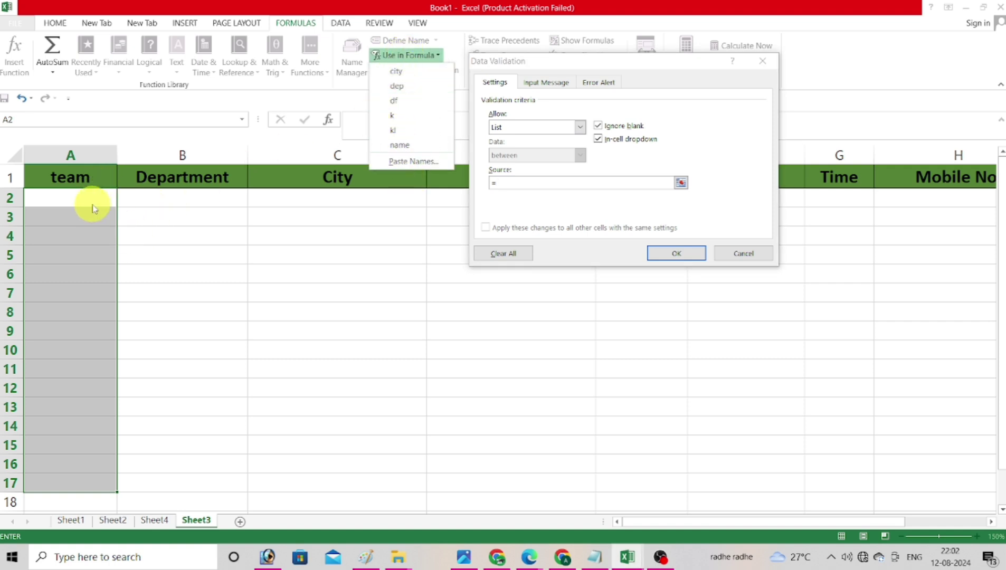
pyautogui.click(398, 145)
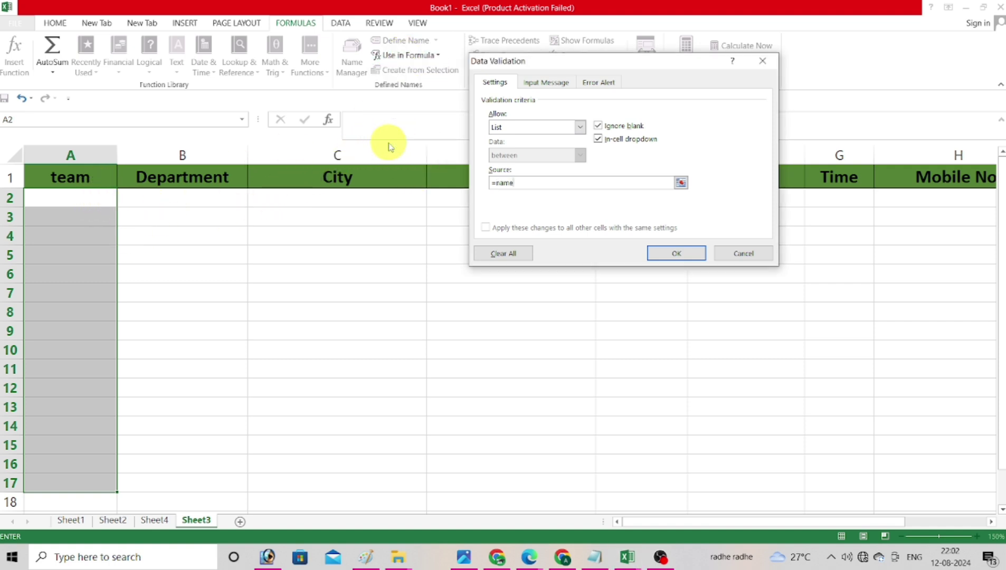
pyautogui.click(675, 255)
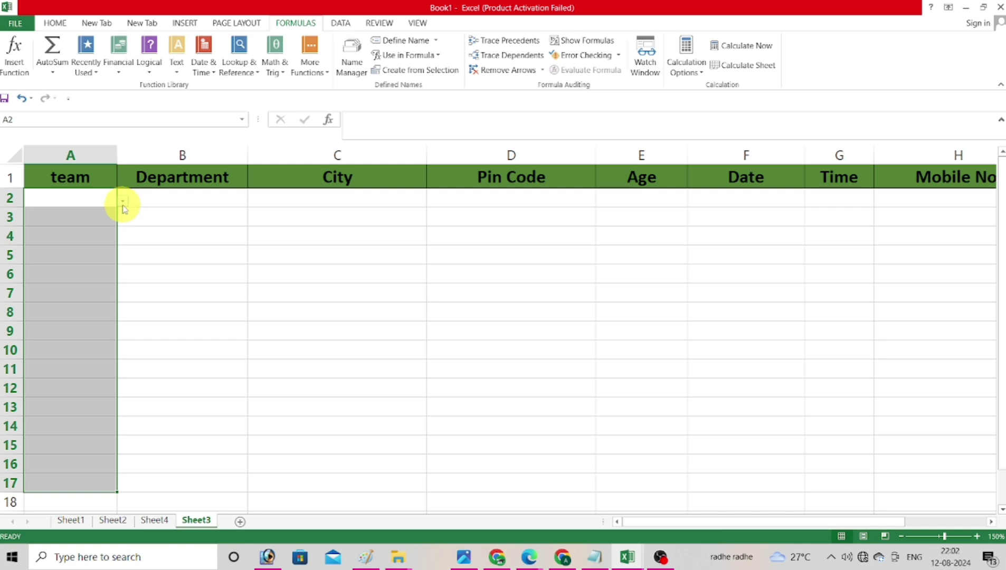
# - Pick the first team name in A2 from its dropdown and widen column A
pyautogui.click(123, 203)
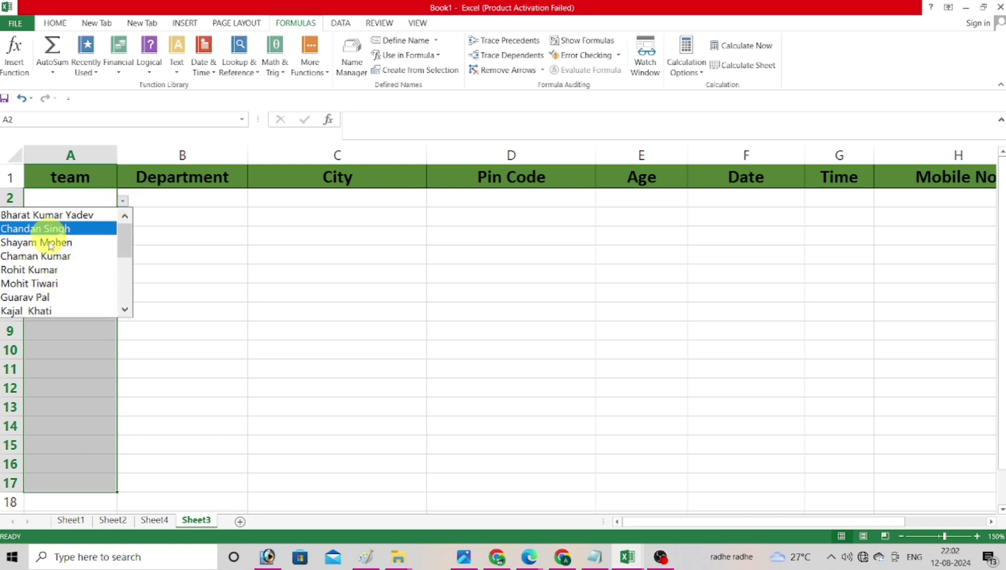
pyautogui.click(60, 218)
pyautogui.click(62, 216)
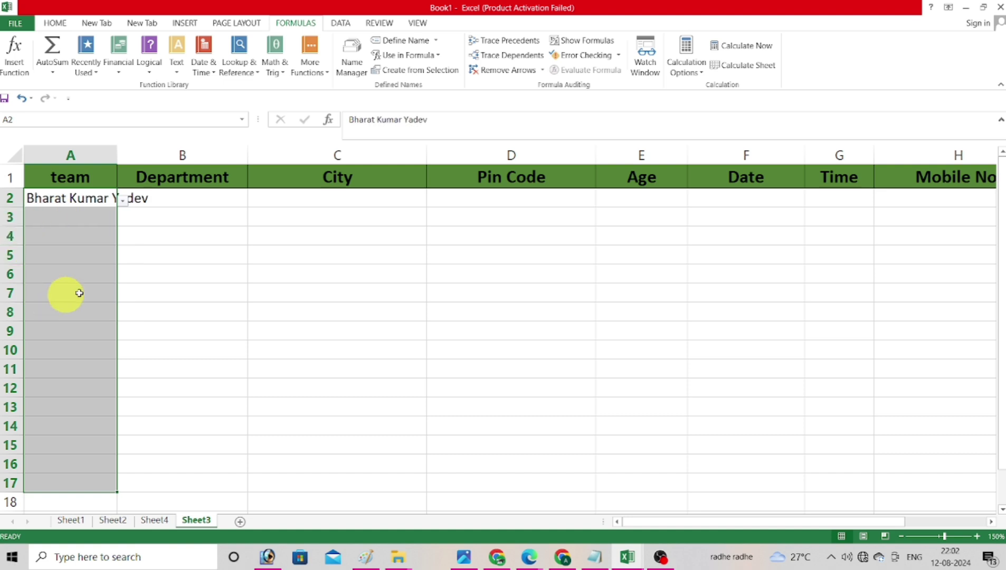
pyautogui.moveTo(120, 156); pyautogui.dragTo(161, 154)
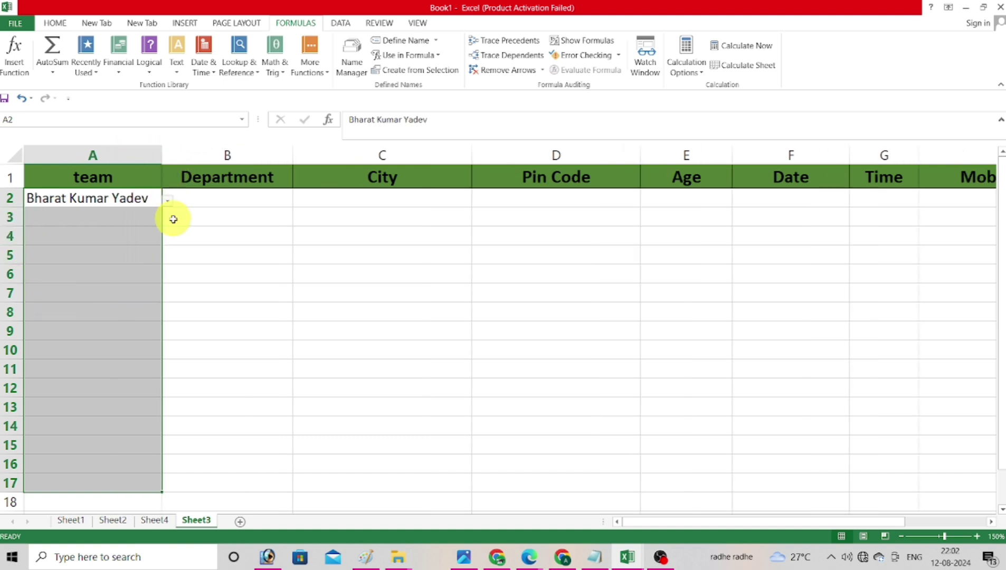
pyautogui.click(170, 203)
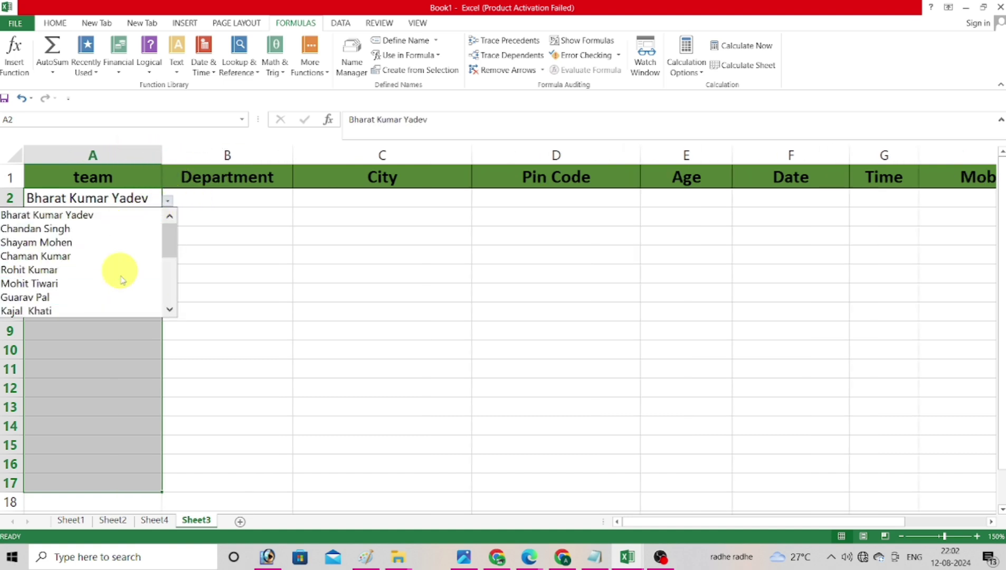
pyautogui.click(213, 202)
pyautogui.moveTo(212, 200); pyautogui.dragTo(213, 494)
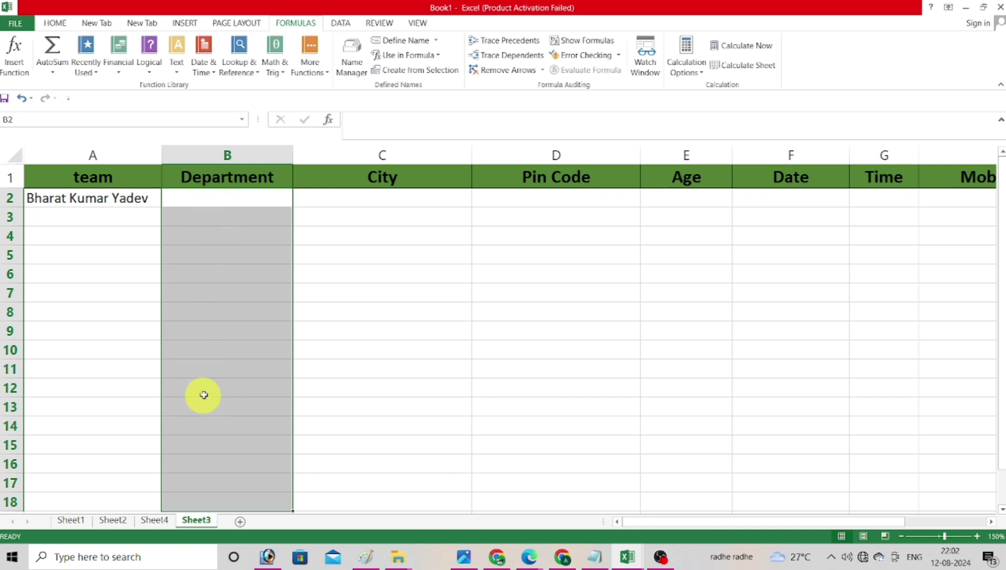
# - Restrict B2:B18 to a List validation with source =dep
pyautogui.click(227, 155)
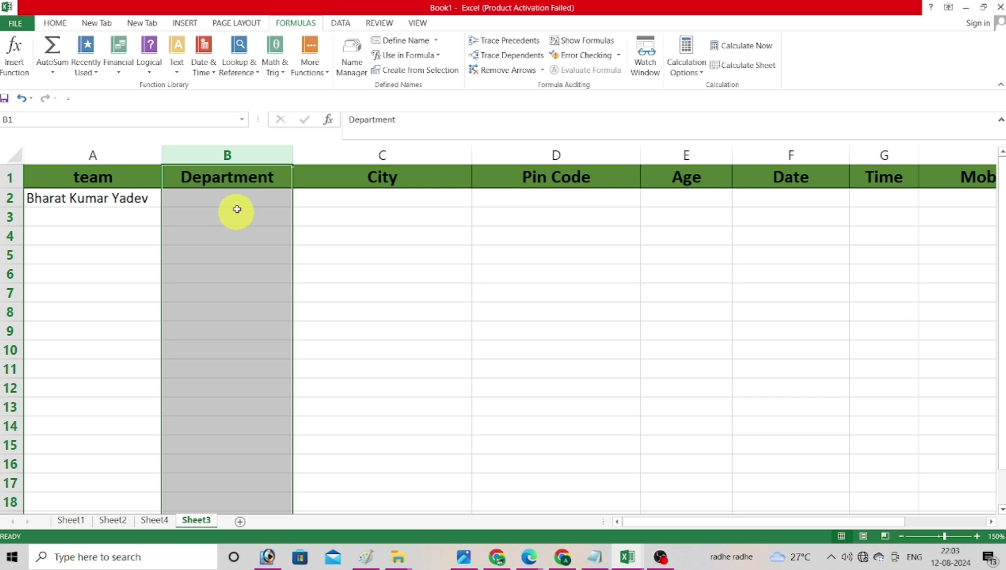
pyautogui.moveTo(239, 196); pyautogui.dragTo(232, 501)
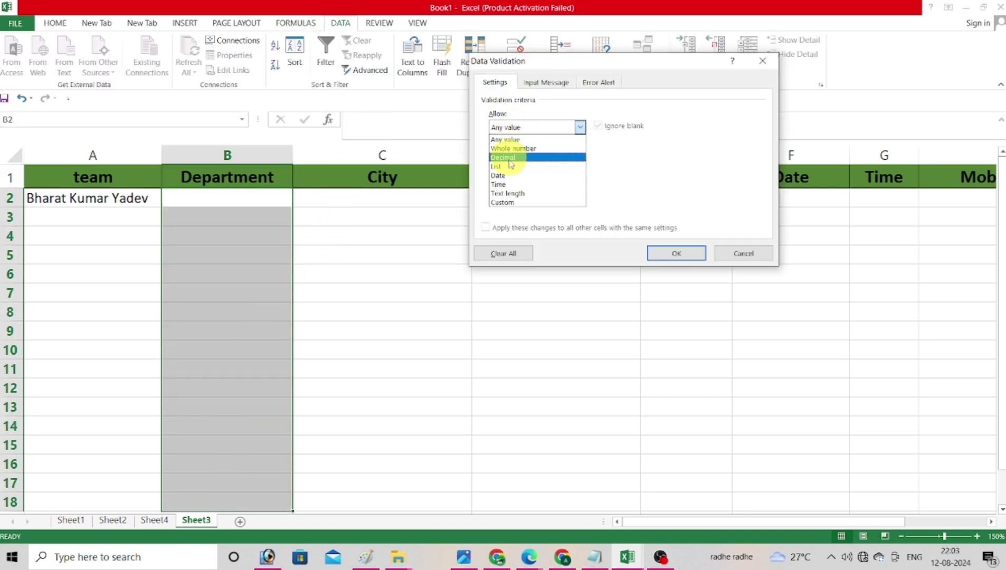
pyautogui.click(507, 164)
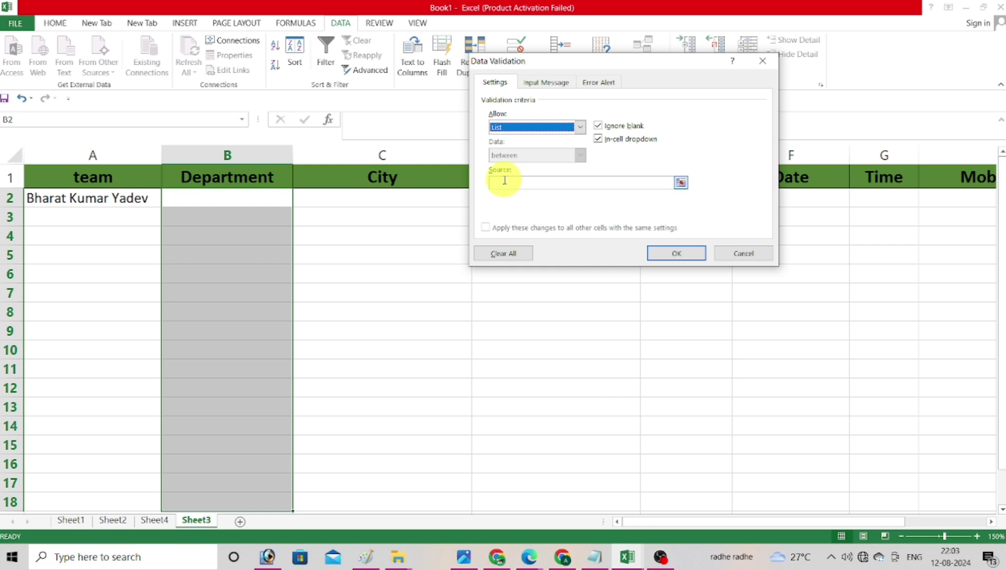
pyautogui.click(504, 180)
pyautogui.write('=')
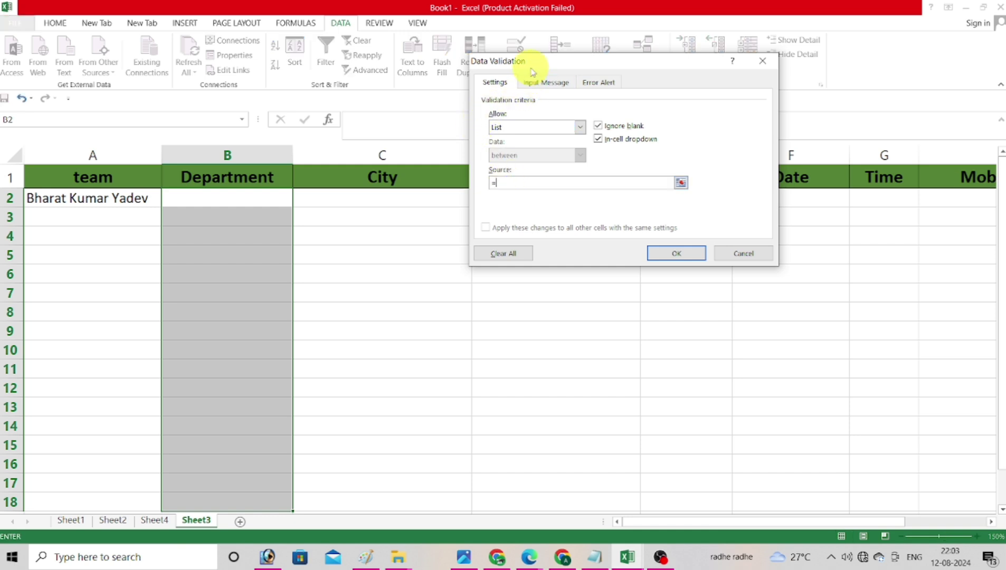
pyautogui.moveTo(531, 70); pyautogui.dragTo(621, 67)
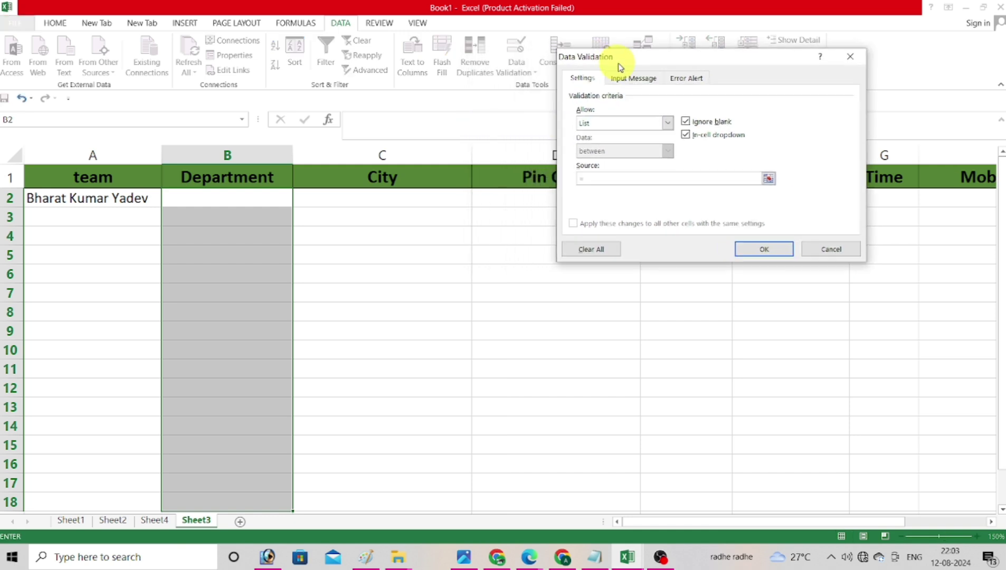
pyautogui.click(303, 24)
pyautogui.click(403, 55)
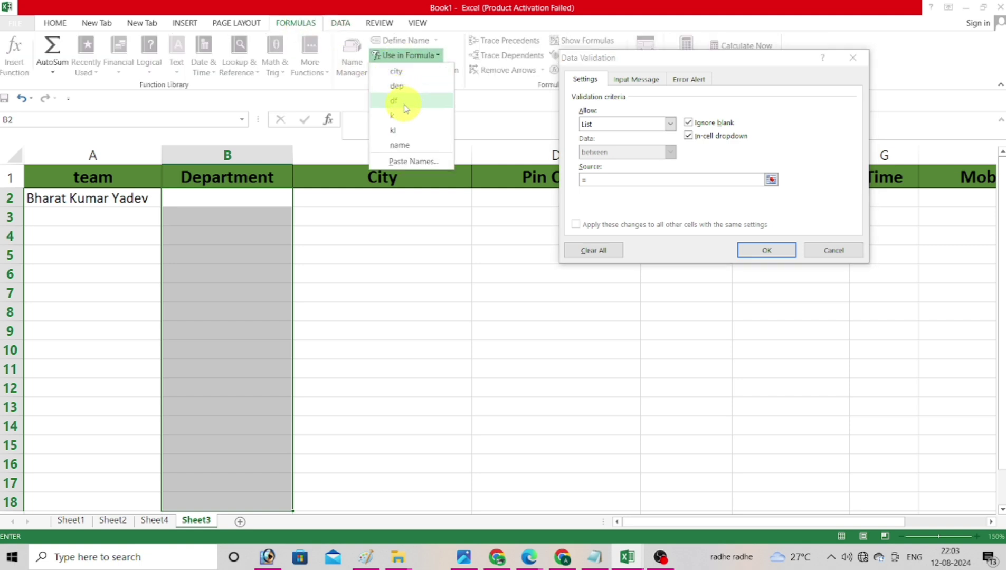
pyautogui.click(414, 85)
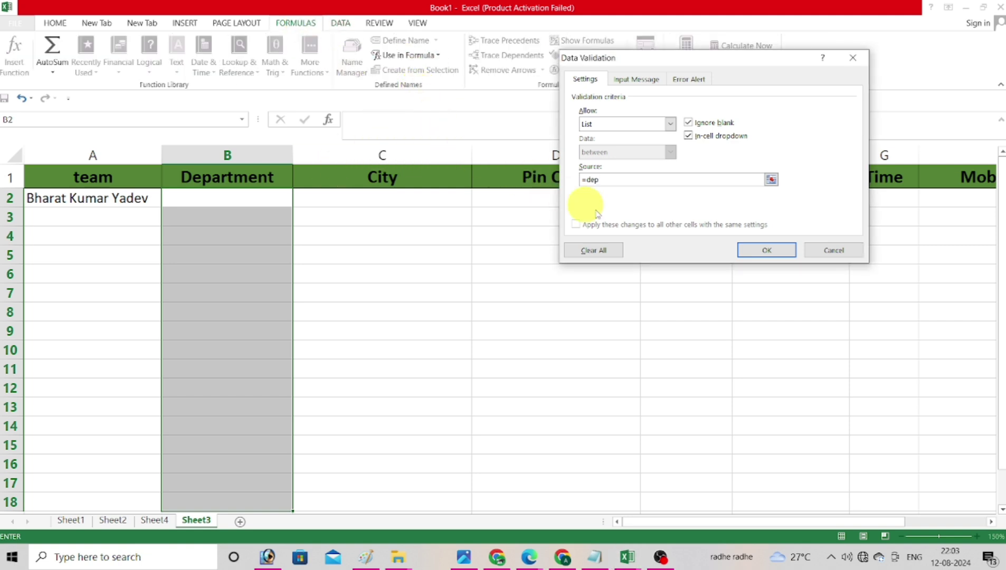
pyautogui.click(766, 250)
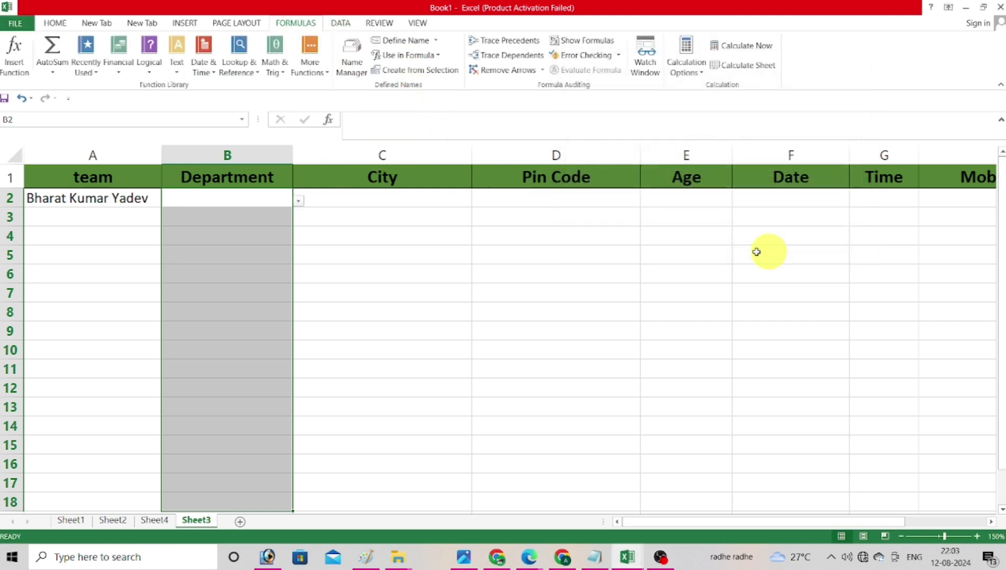
# - Choose Engineer from B2's dropdown
pyautogui.click(299, 201)
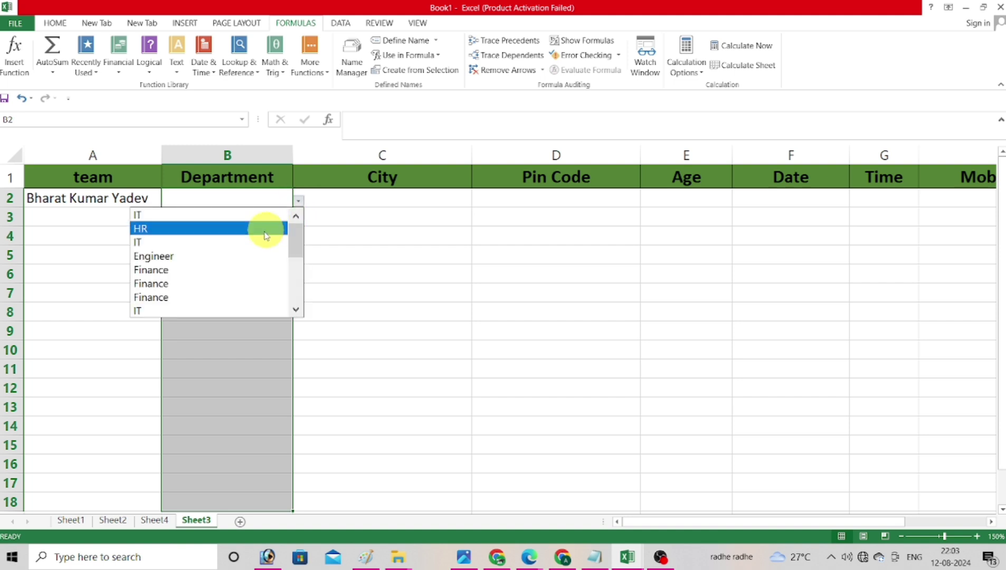
pyautogui.click(215, 263)
pyautogui.click(347, 196)
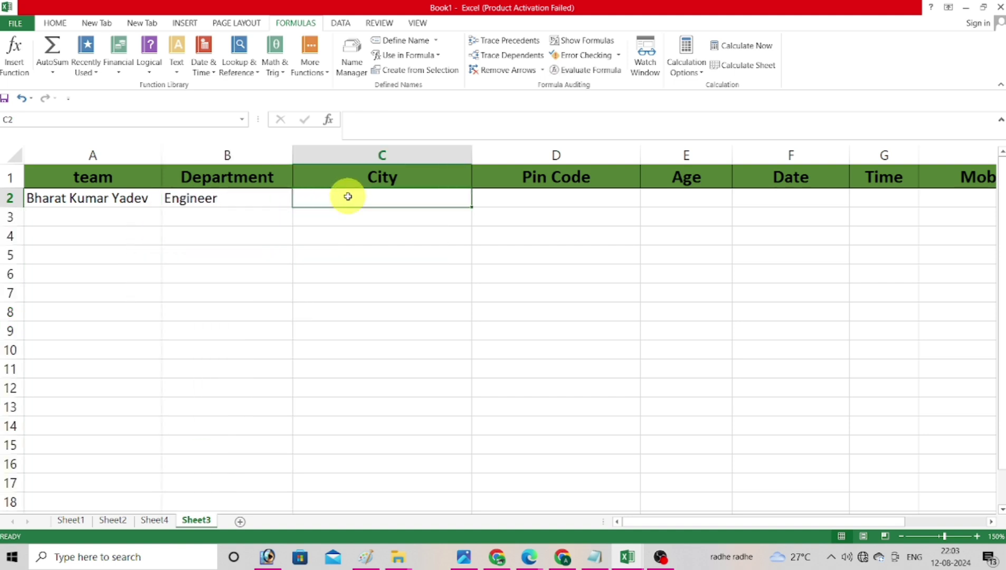
# - Restrict the City cells from C2 down to a dropdown list sourced from the named range city
pyautogui.moveTo(348, 196); pyautogui.dragTo(370, 501)
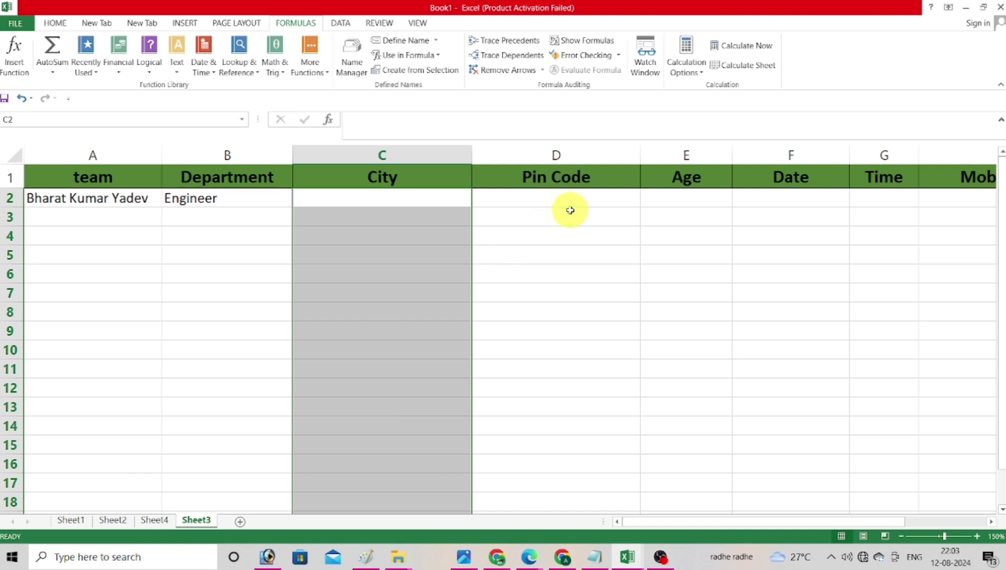
pyautogui.click(340, 23)
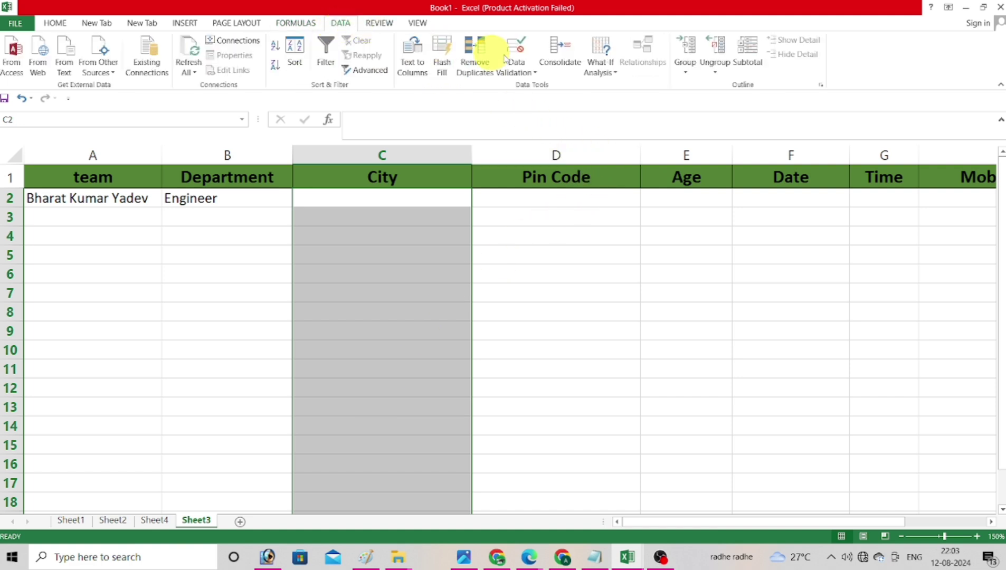
pyautogui.click(515, 71)
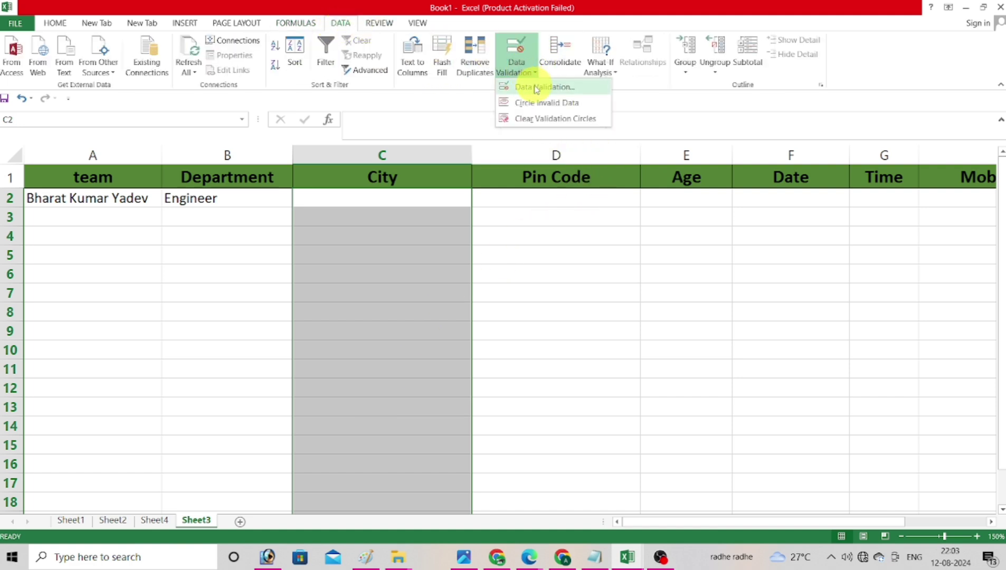
pyautogui.click(533, 86)
pyautogui.click(590, 125)
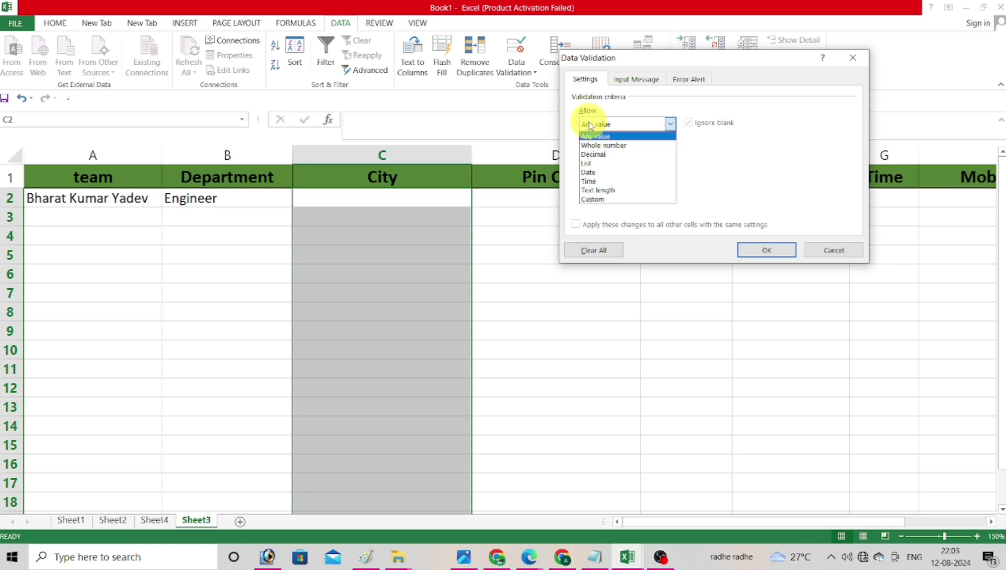
pyautogui.click(601, 163)
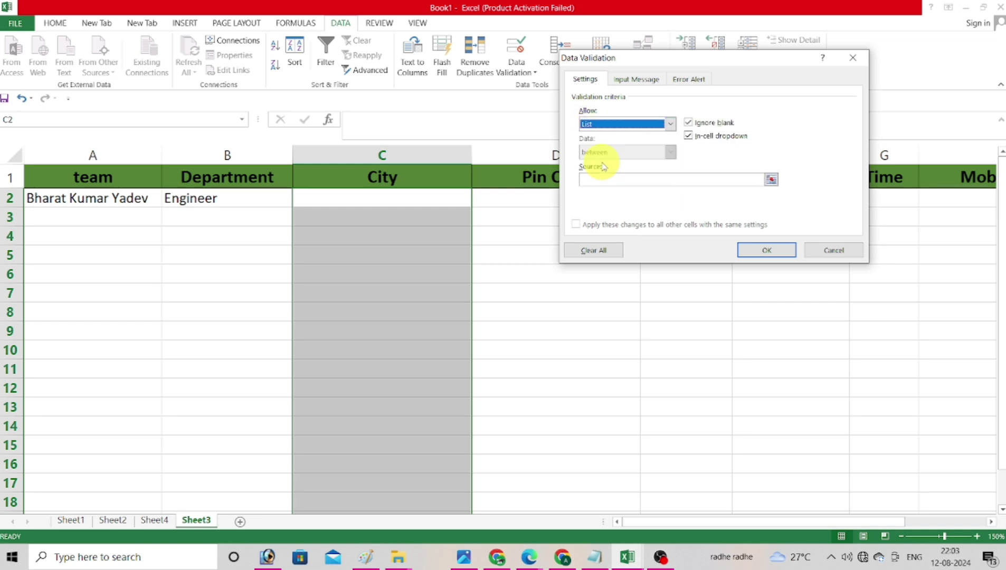
pyautogui.click(608, 179)
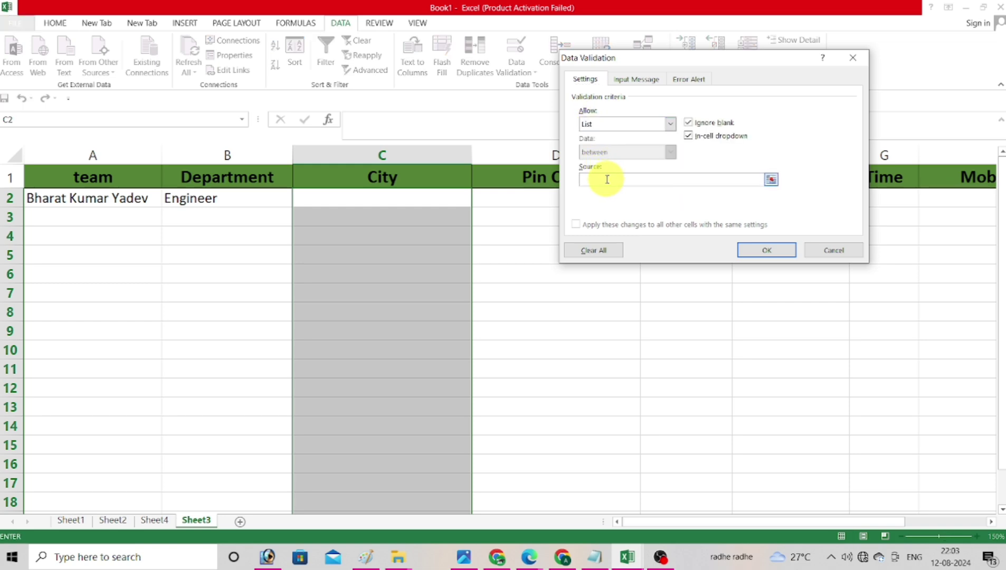
pyautogui.write('=')
pyautogui.click(312, 27)
pyautogui.click(406, 55)
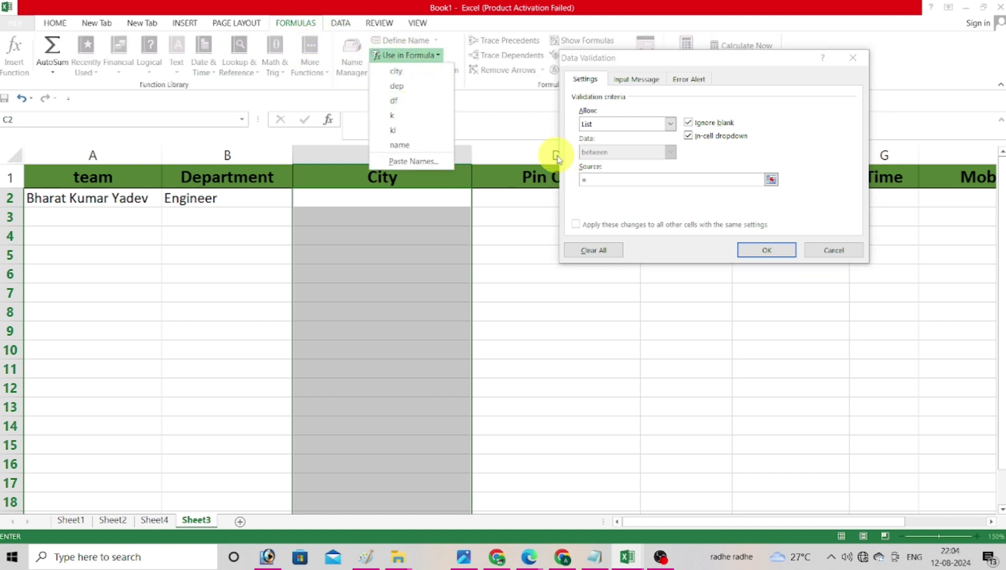
pyautogui.click(423, 74)
pyautogui.click(749, 253)
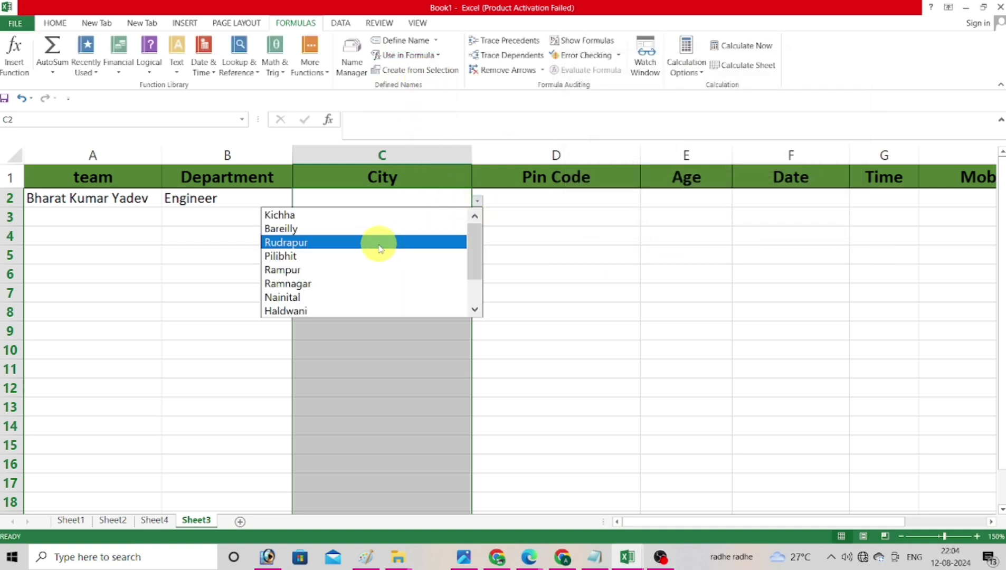
# - Pick Rudrapur from C2's city dropdown and check C3's choices without selecting one
pyautogui.click(377, 243)
pyautogui.click(387, 220)
pyautogui.click(476, 219)
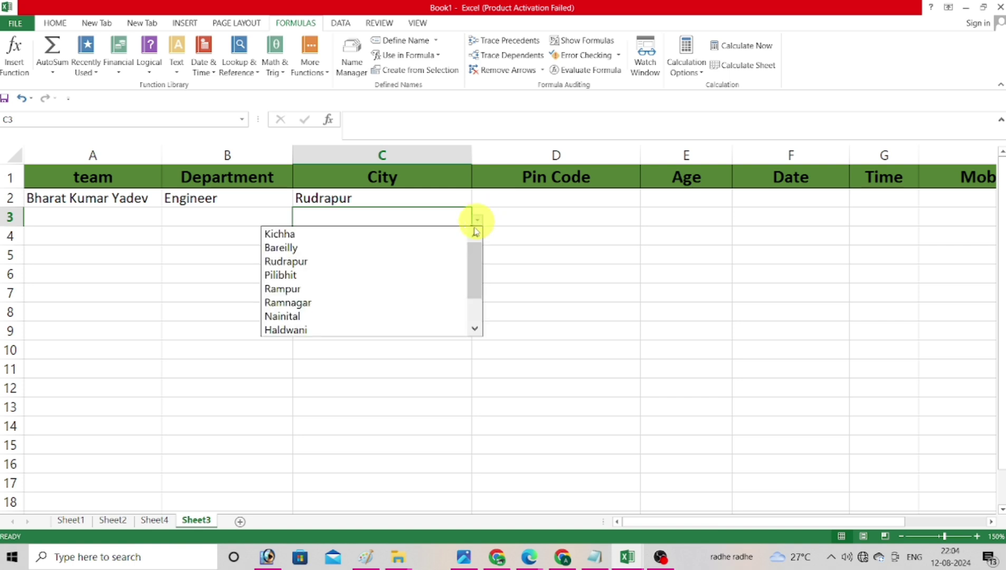
pyautogui.click(525, 206)
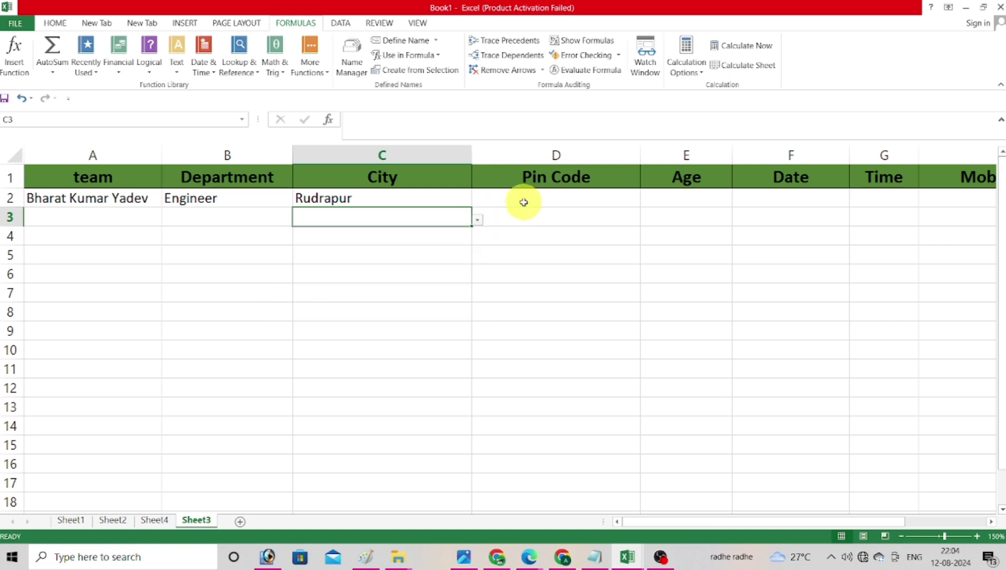
pyautogui.click(521, 215)
pyautogui.click(524, 200)
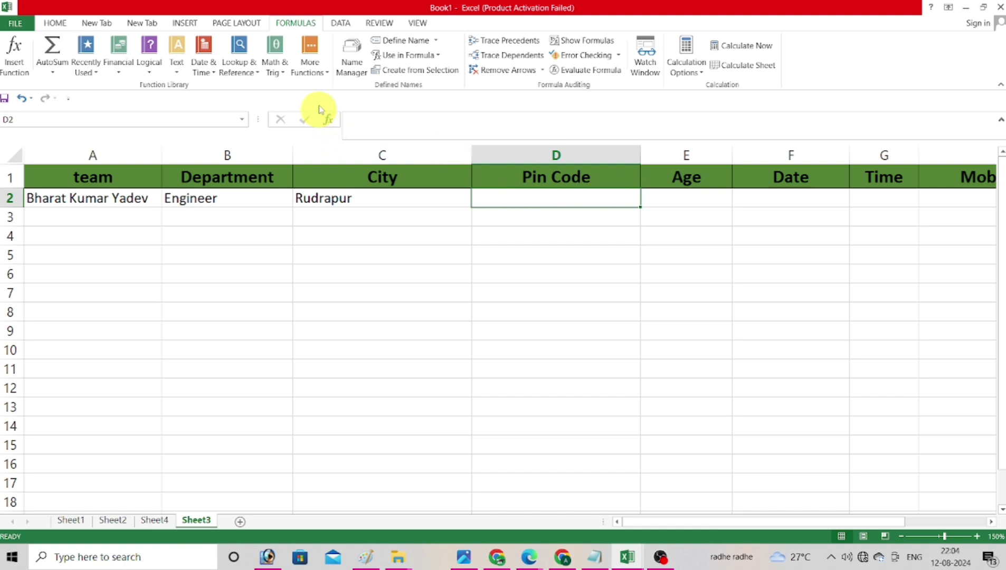
# - Require the Pin Code cells from D2 down to have a text length of exactly 6
pyautogui.click(341, 23)
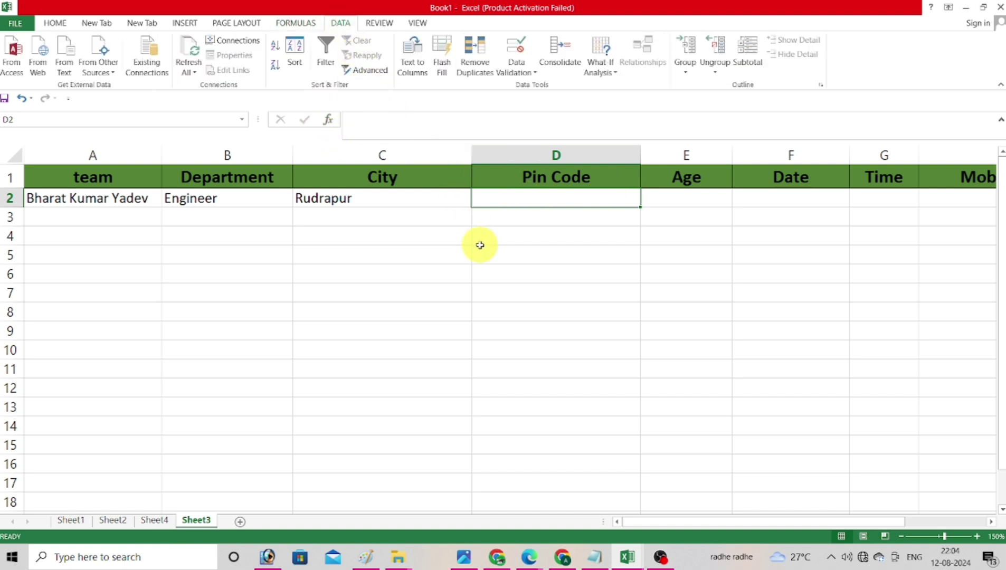
pyautogui.moveTo(553, 198); pyautogui.dragTo(550, 501)
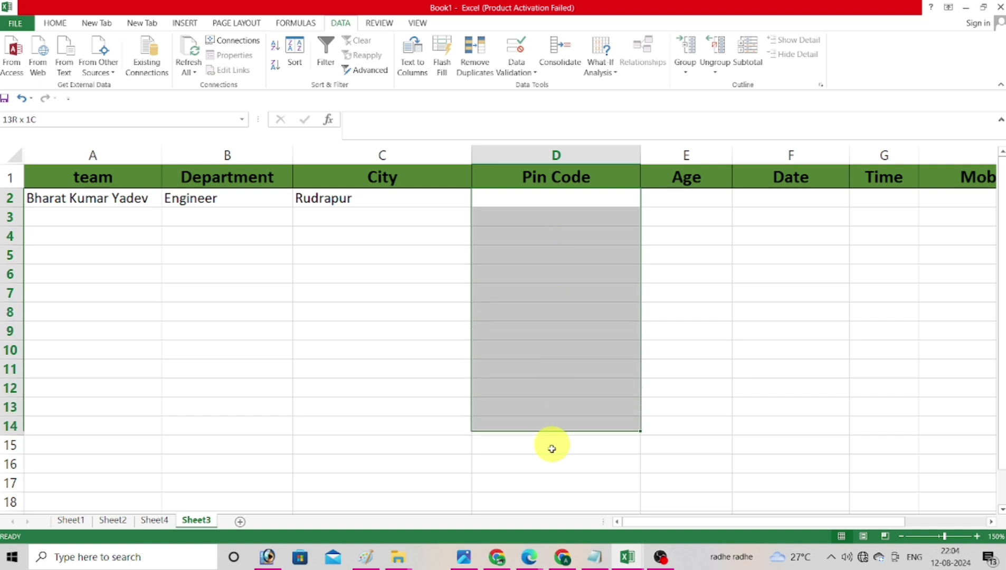
pyautogui.click(530, 75)
pyautogui.click(528, 86)
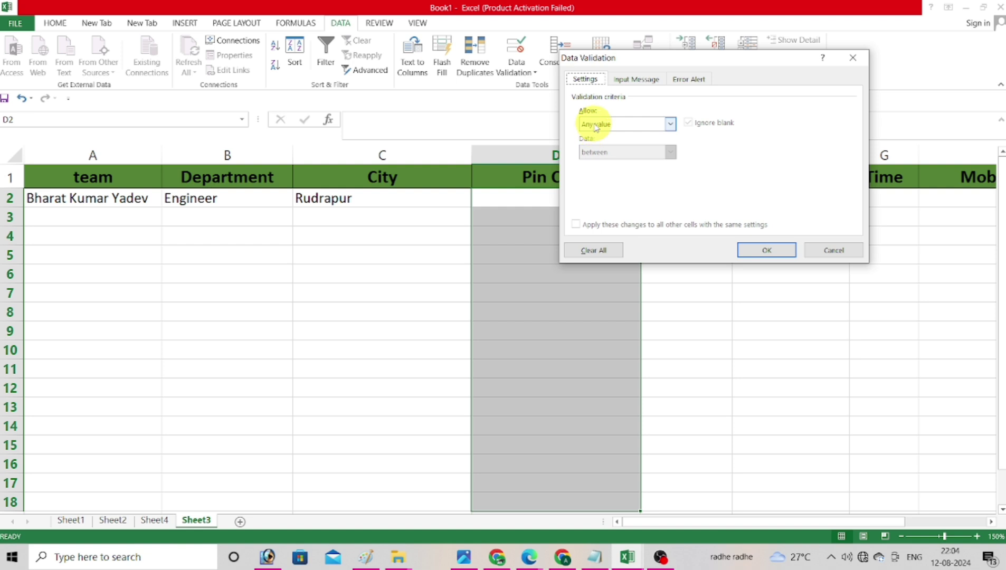
pyautogui.click(616, 122)
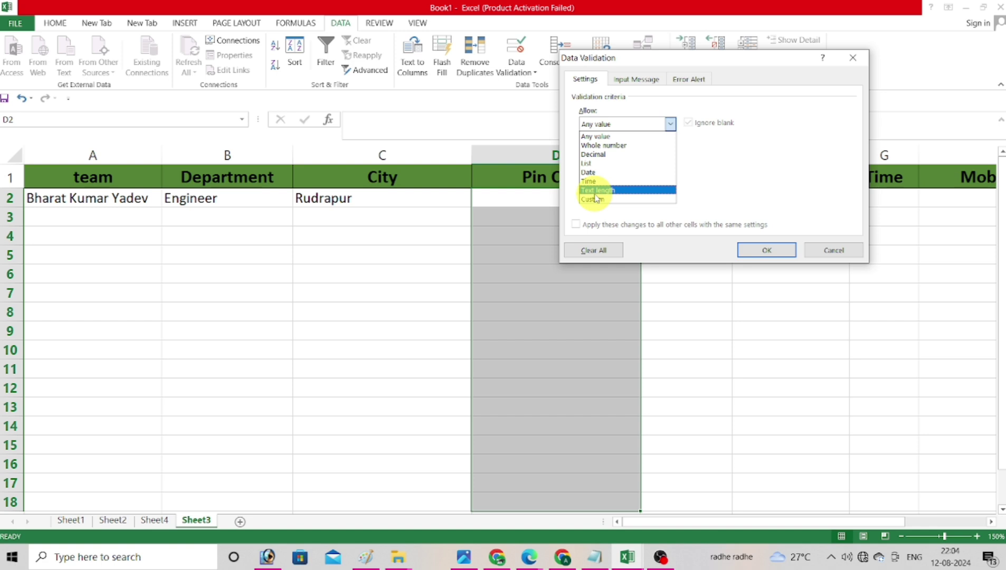
pyautogui.click(595, 193)
pyautogui.click(606, 152)
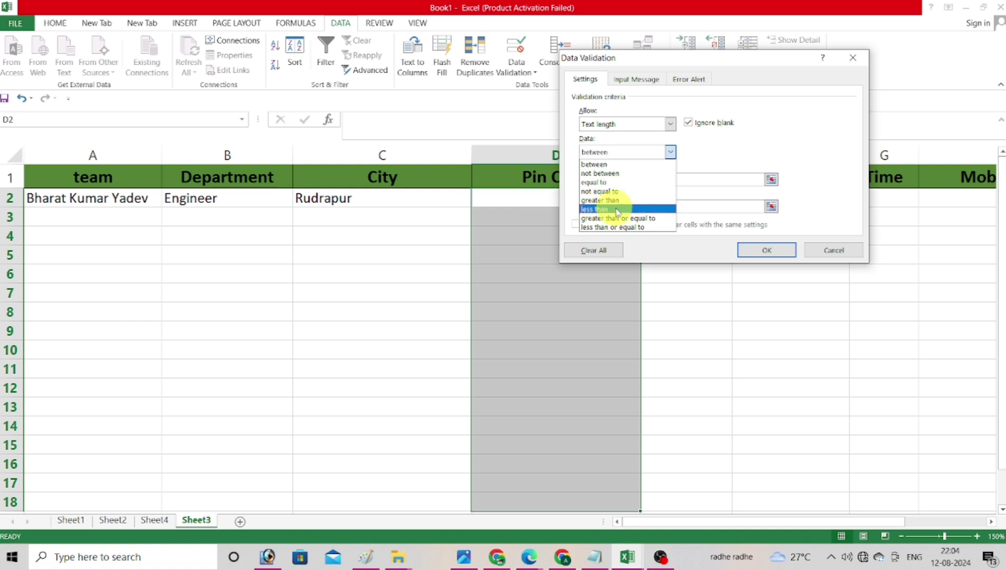
pyautogui.click(624, 182)
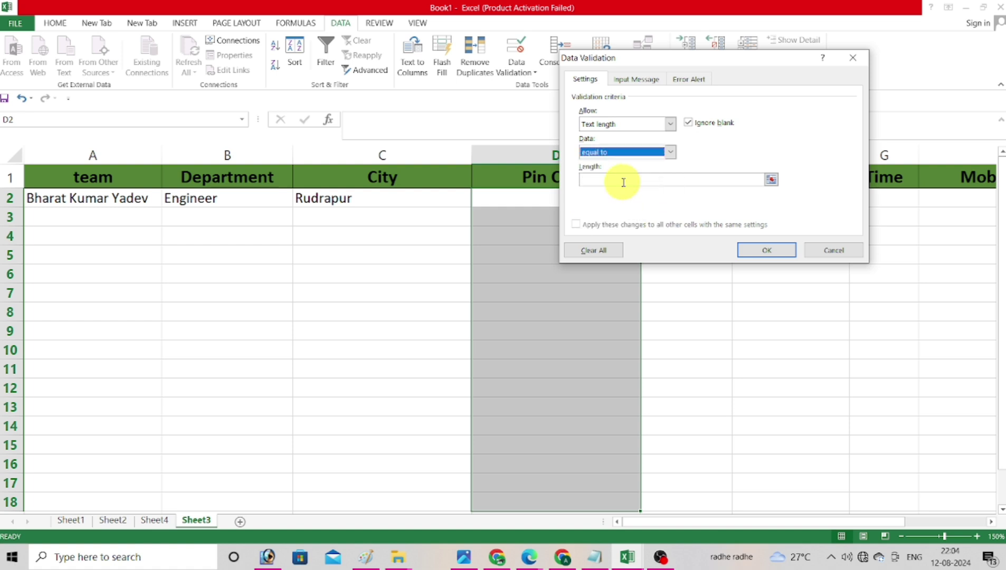
pyautogui.click(619, 179)
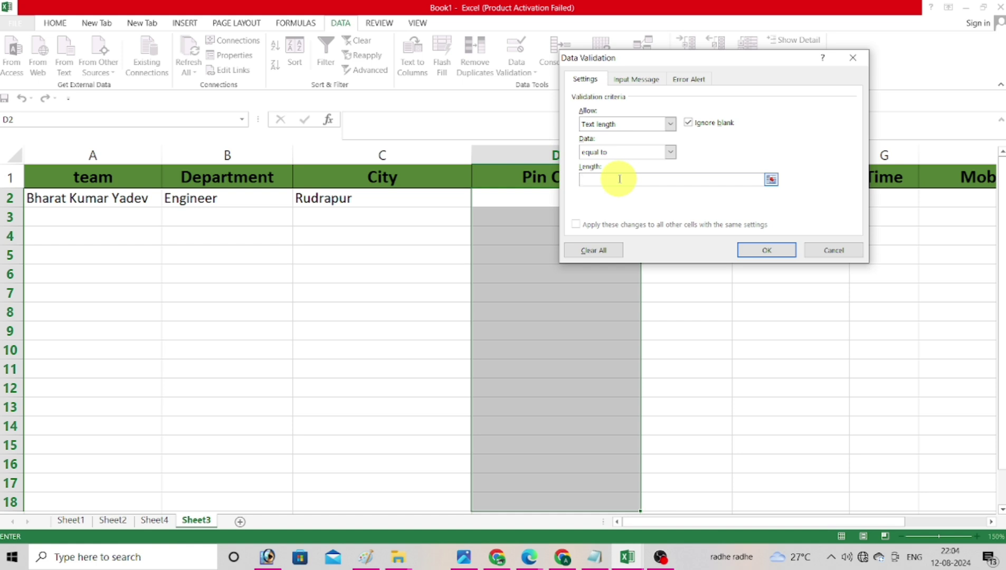
pyautogui.moveTo(679, 63); pyautogui.dragTo(235, 74)
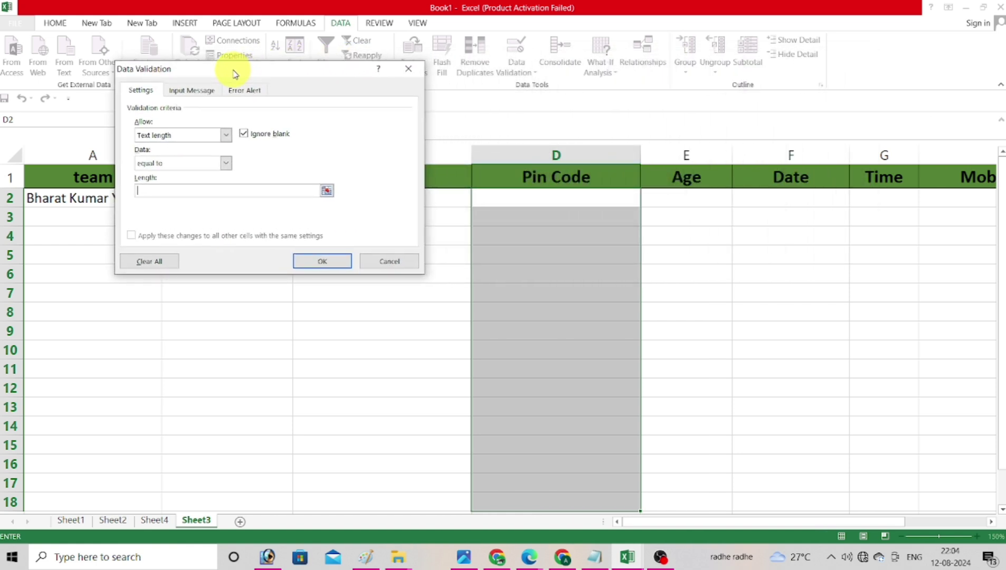
pyautogui.write('=6')
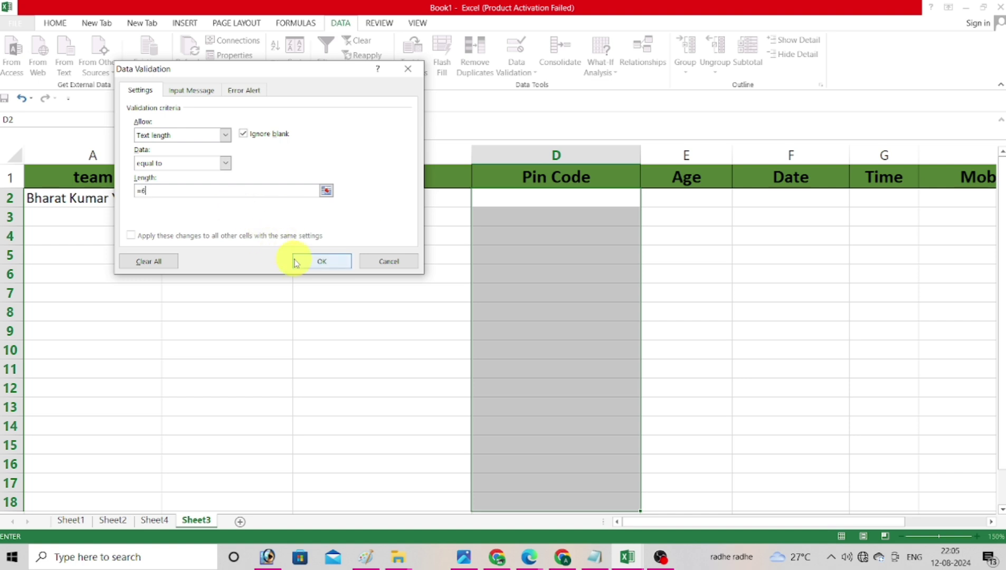
pyautogui.click(300, 260)
# - Enter 263153 as the pin code in D2, correcting a mistyped digit
pyautogui.click(577, 199)
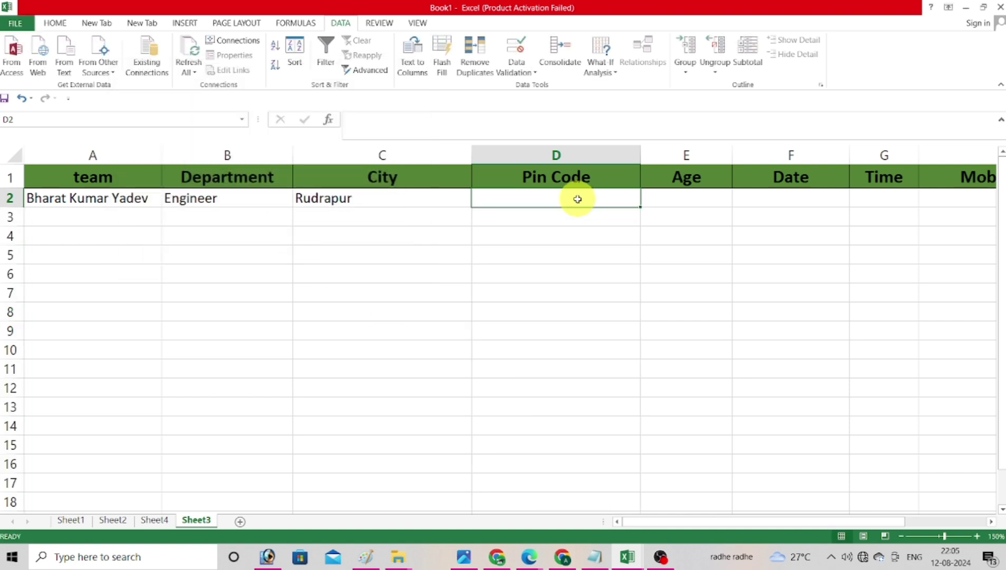
pyautogui.write('1')
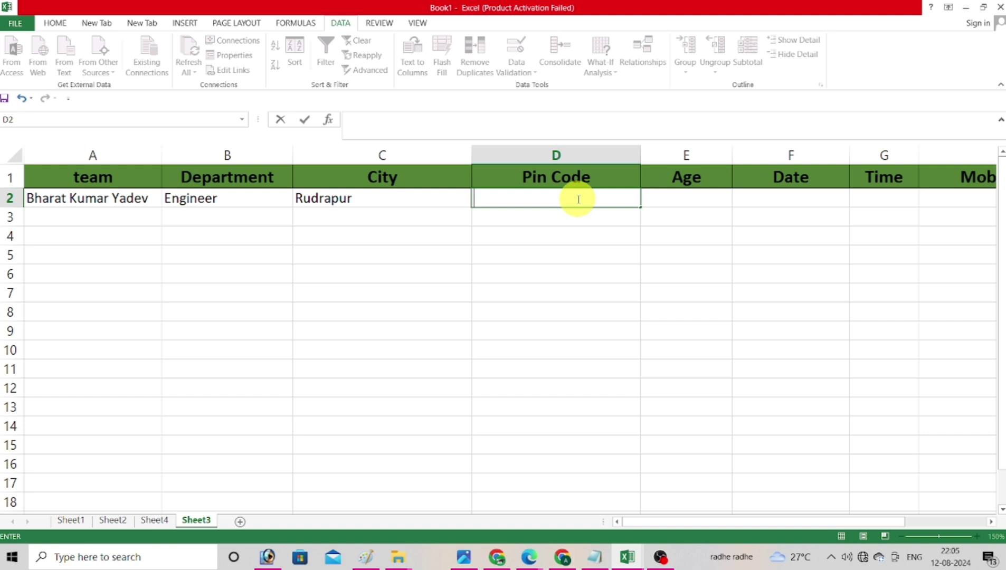
pyautogui.write('263153')
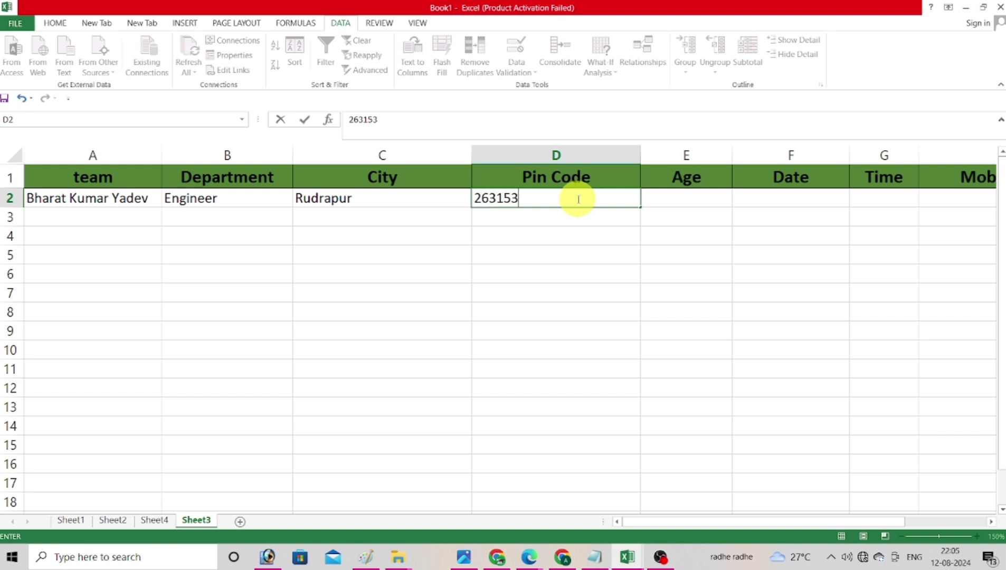
pyautogui.press('BackSpace')
pyautogui.write('3')
pyautogui.press('Return')
pyautogui.click(577, 199)
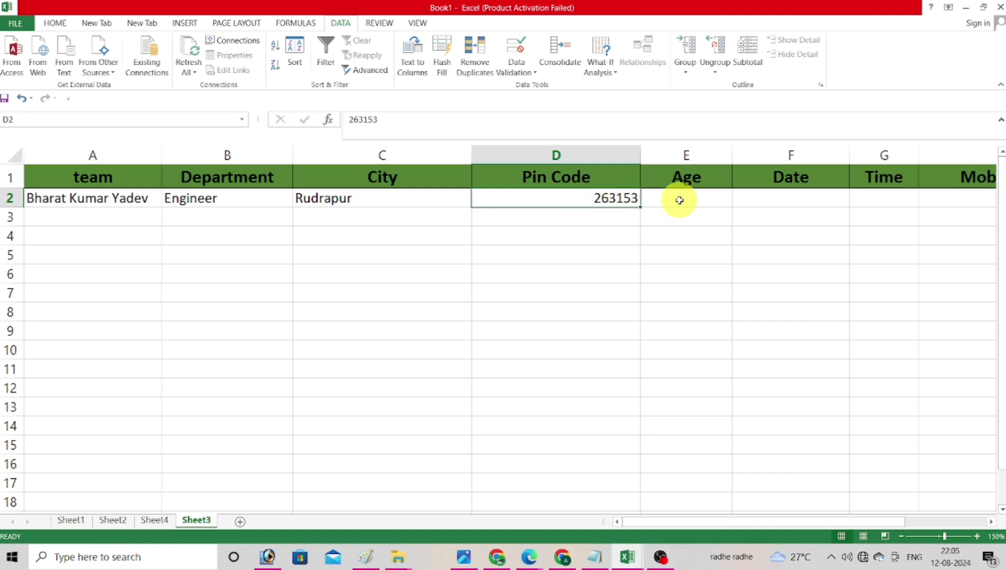
# - Allow only whole numbers between 18 and 50 in the Age cells E2:E17
pyautogui.moveTo(678, 198); pyautogui.dragTo(688, 487)
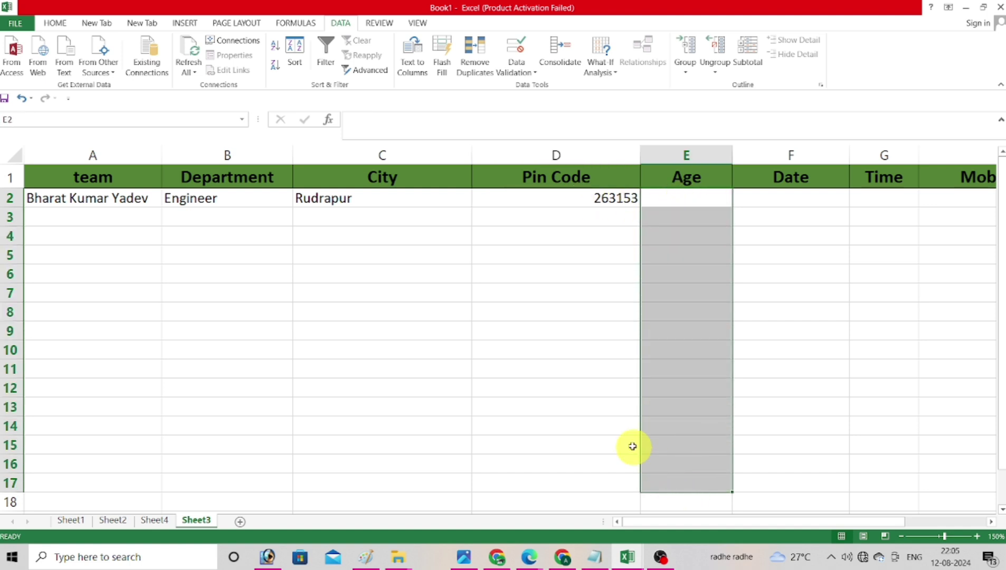
pyautogui.click(517, 71)
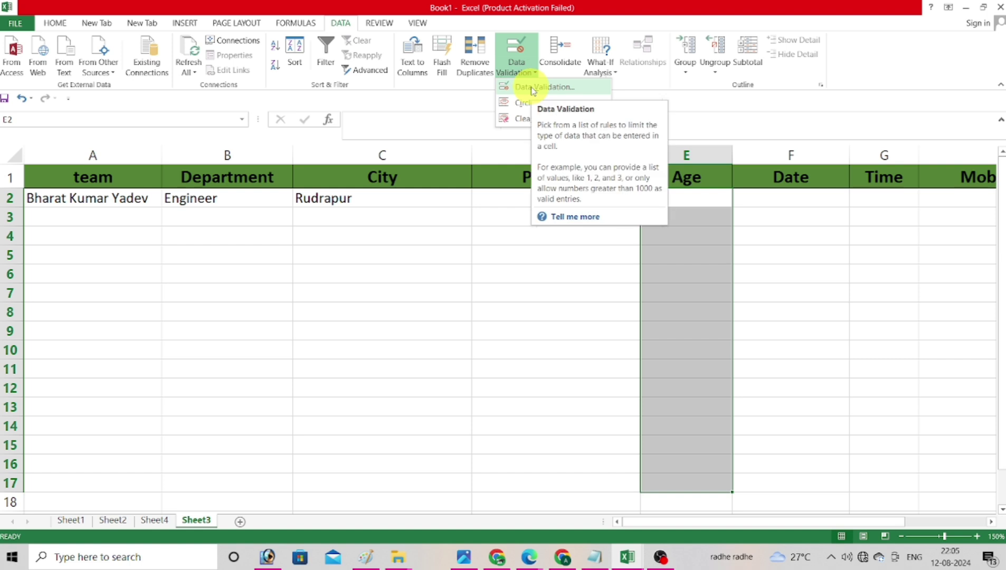
pyautogui.click(533, 88)
pyautogui.moveTo(259, 77); pyautogui.dragTo(533, 92)
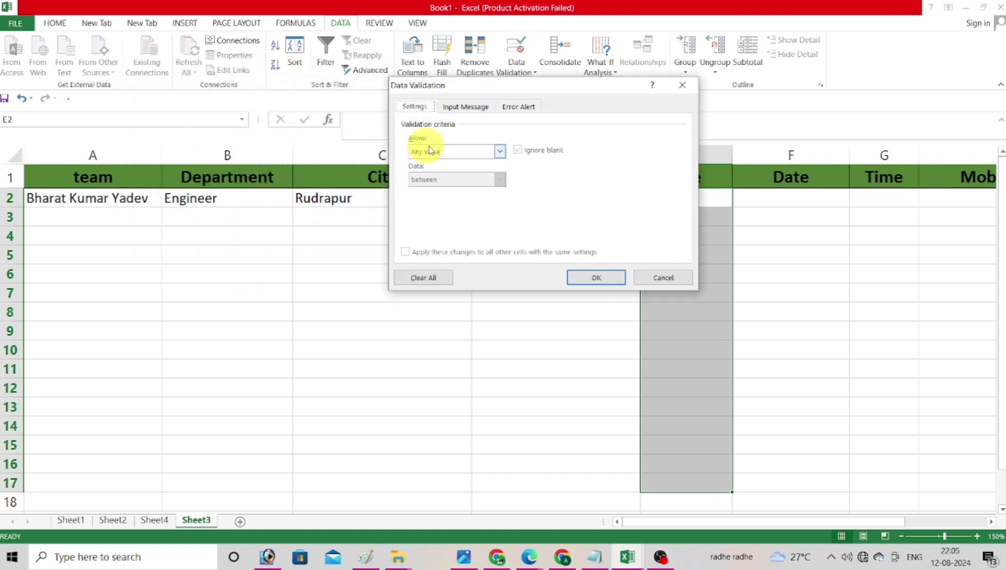
pyautogui.click(432, 152)
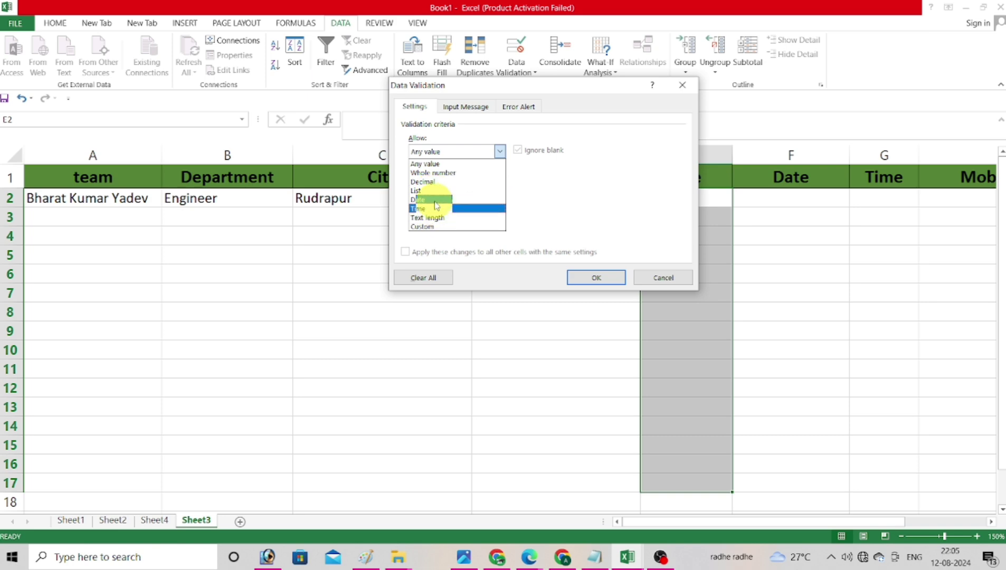
pyautogui.click(453, 172)
pyautogui.click(452, 180)
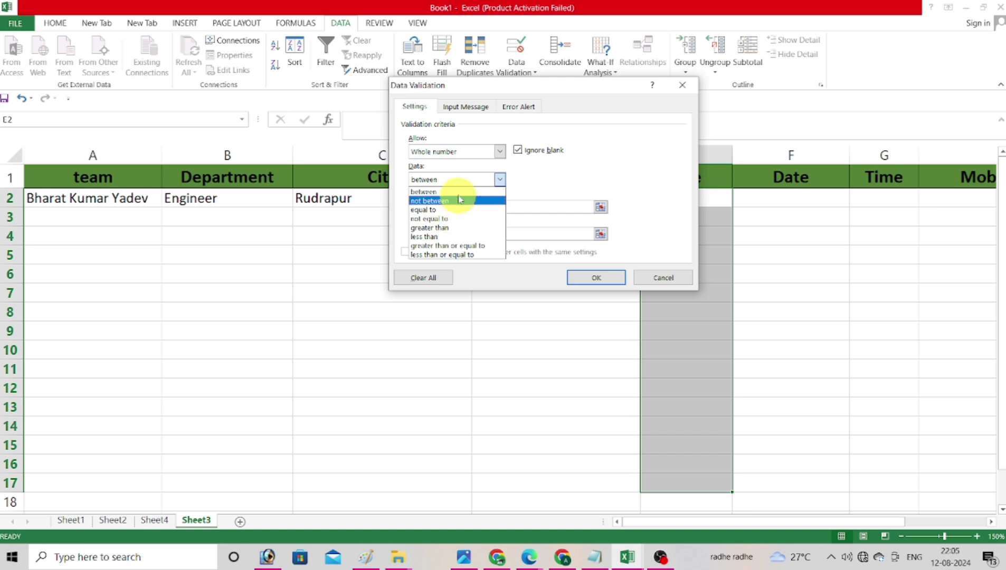
pyautogui.click(448, 192)
pyautogui.click(451, 207)
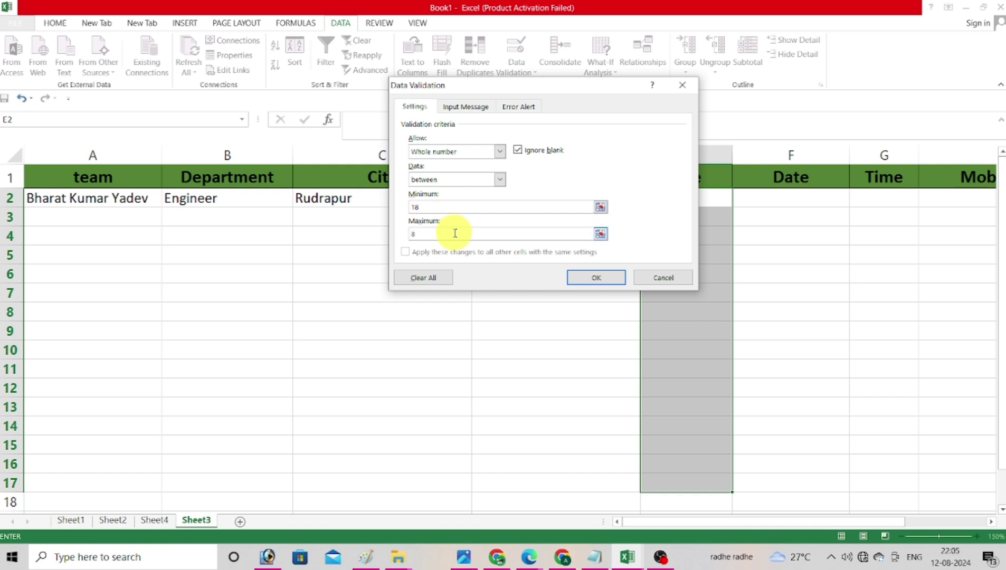
pyautogui.click(612, 279)
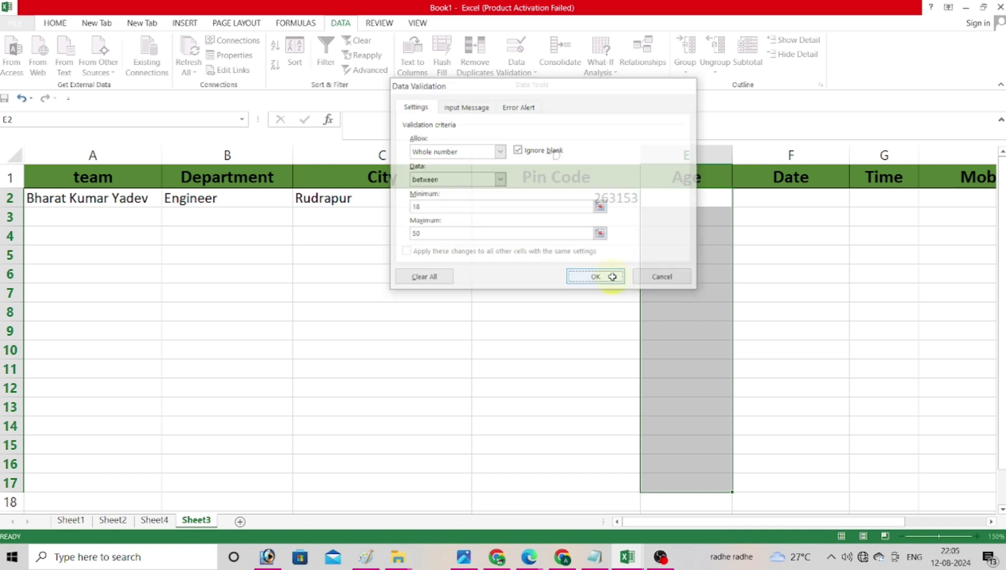
# - Enter 18 as the age in E2
pyautogui.click(677, 204)
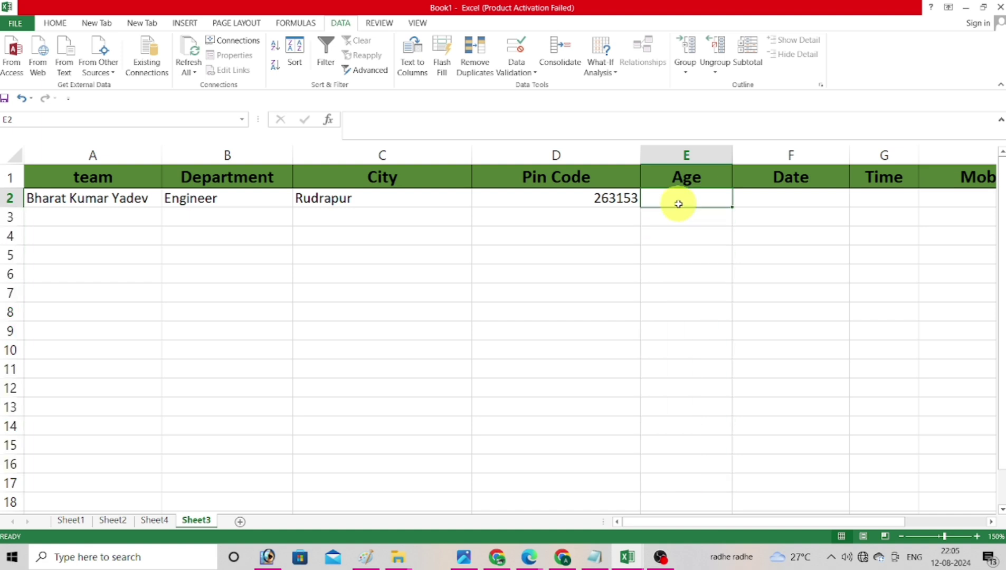
pyautogui.write('18')
pyautogui.press('Return')
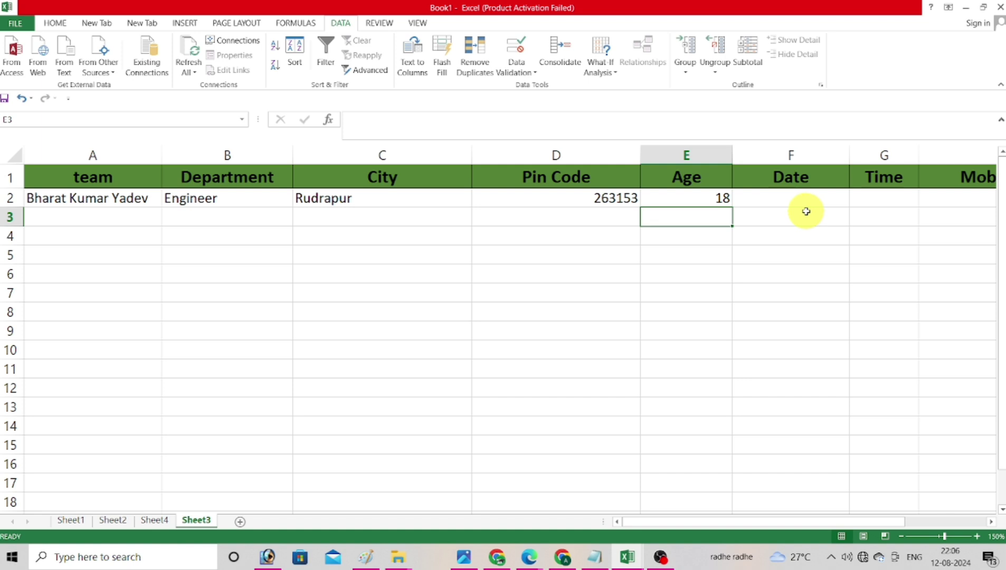
pyautogui.click(823, 201)
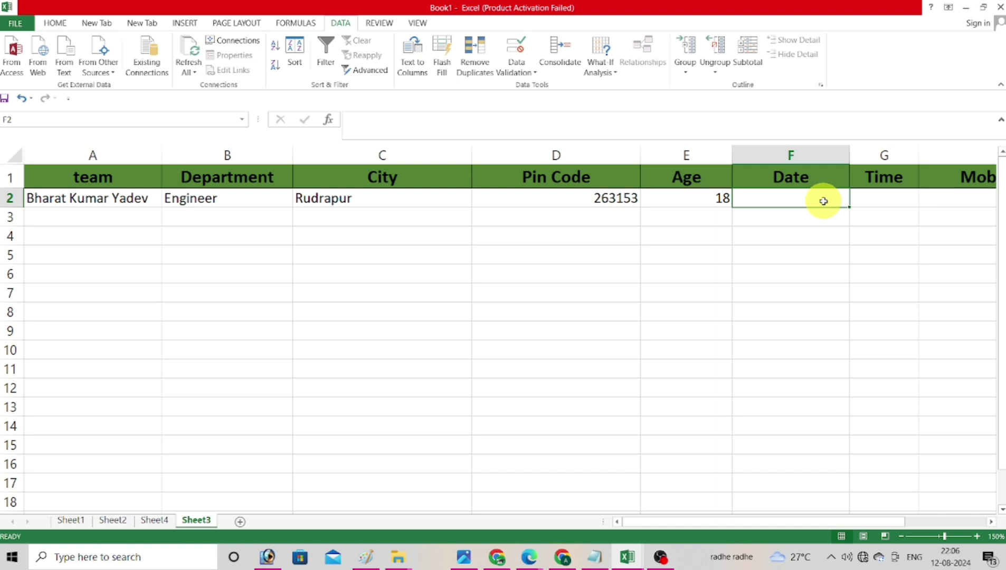
# - Set the Date cells F2:F18 to accept only dates between 01/01/2024 and 01/12/2024
pyautogui.moveTo(823, 201); pyautogui.dragTo(782, 503)
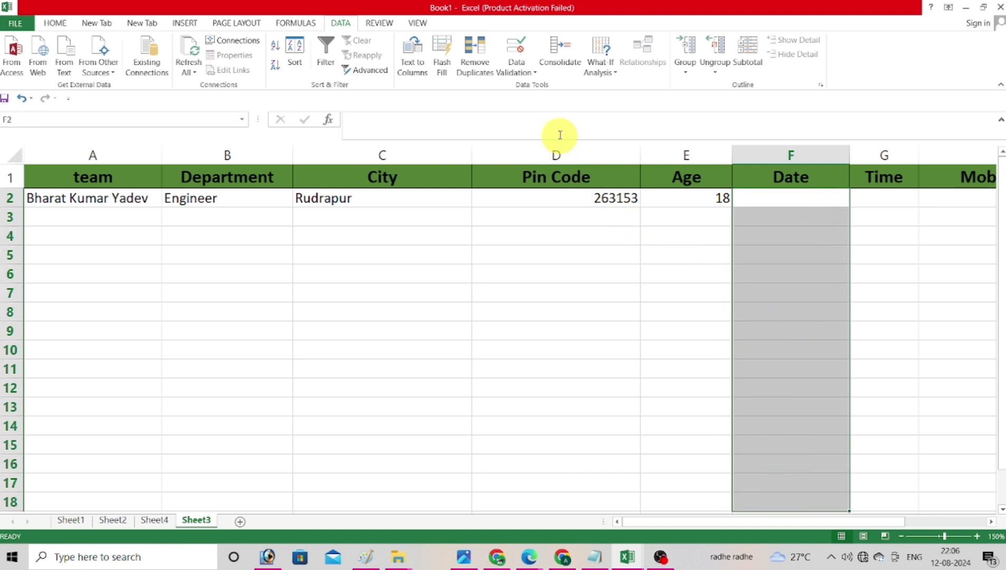
pyautogui.click(519, 74)
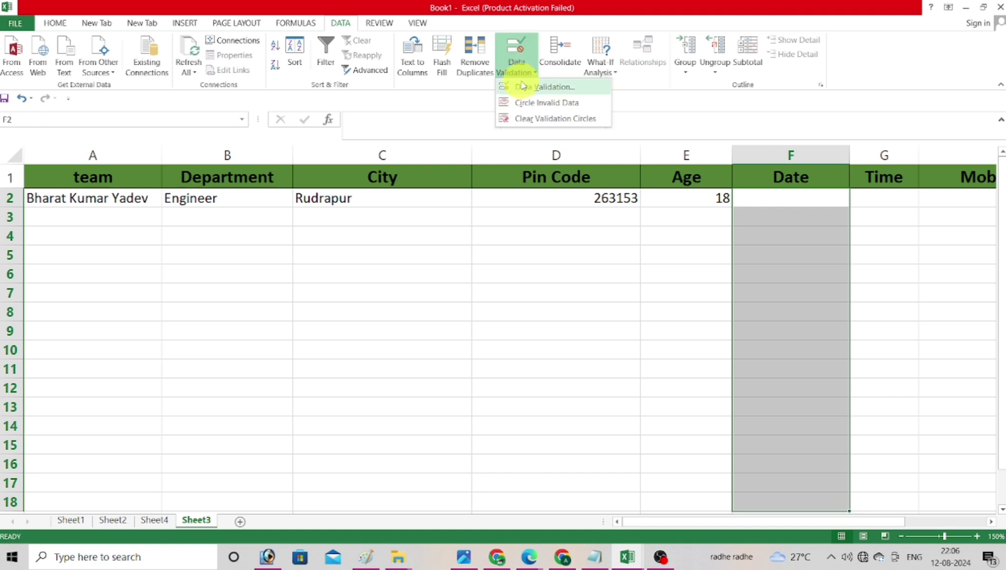
pyautogui.click(532, 88)
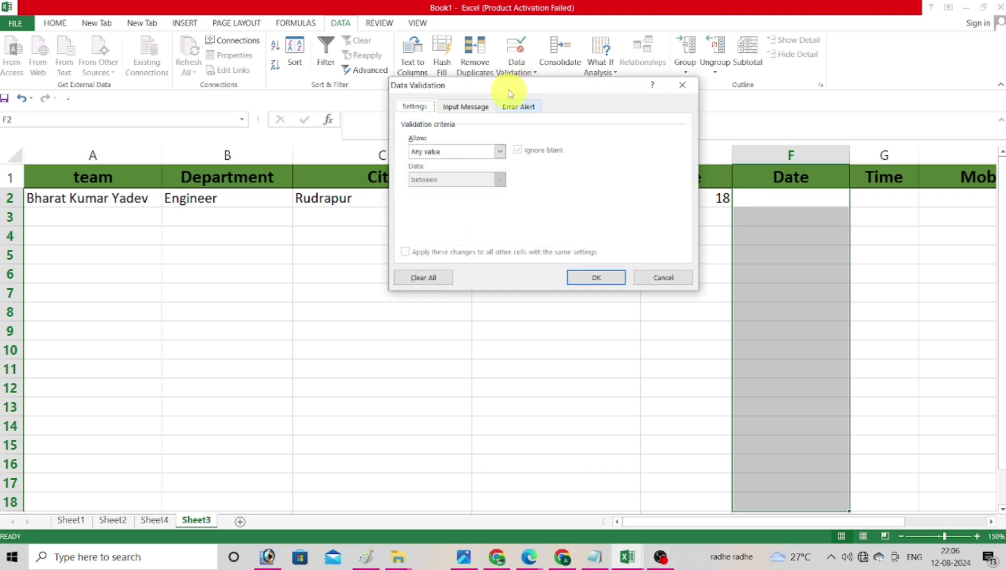
pyautogui.moveTo(484, 89); pyautogui.dragTo(404, 94)
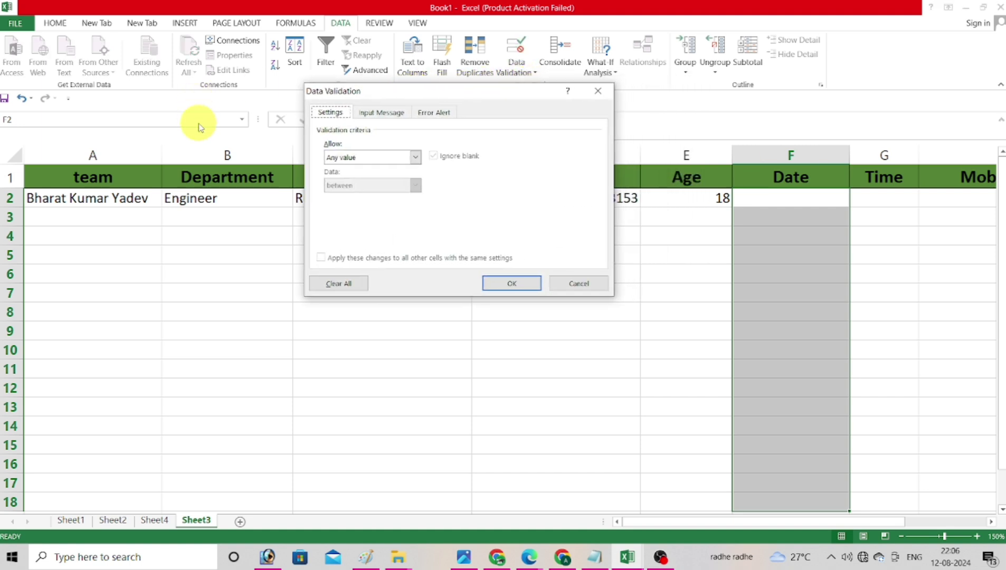
pyautogui.click(354, 155)
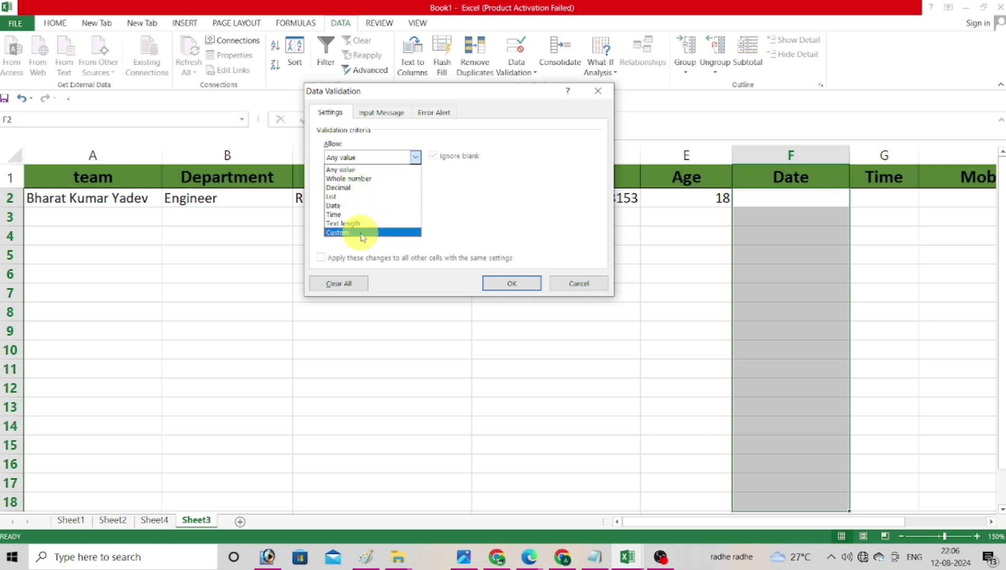
pyautogui.click(362, 205)
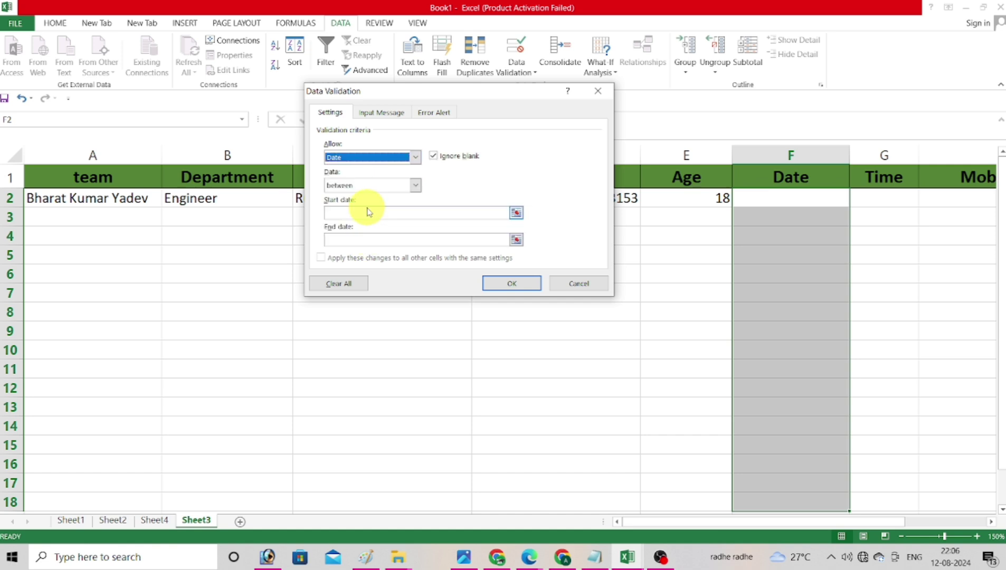
pyautogui.click(371, 212)
pyautogui.write('01/01/2024')
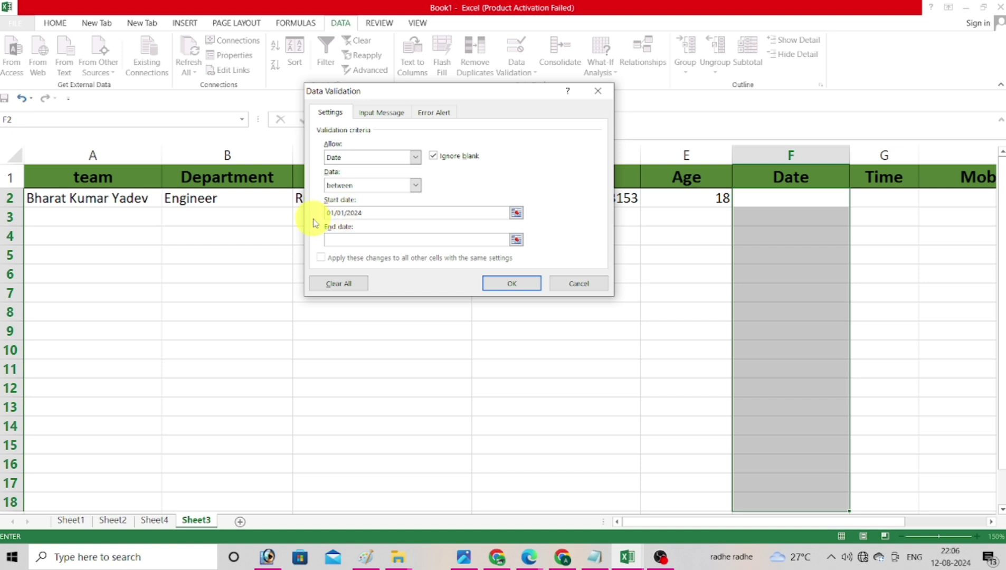
pyautogui.click(359, 240)
pyautogui.write('/01/12/2024')
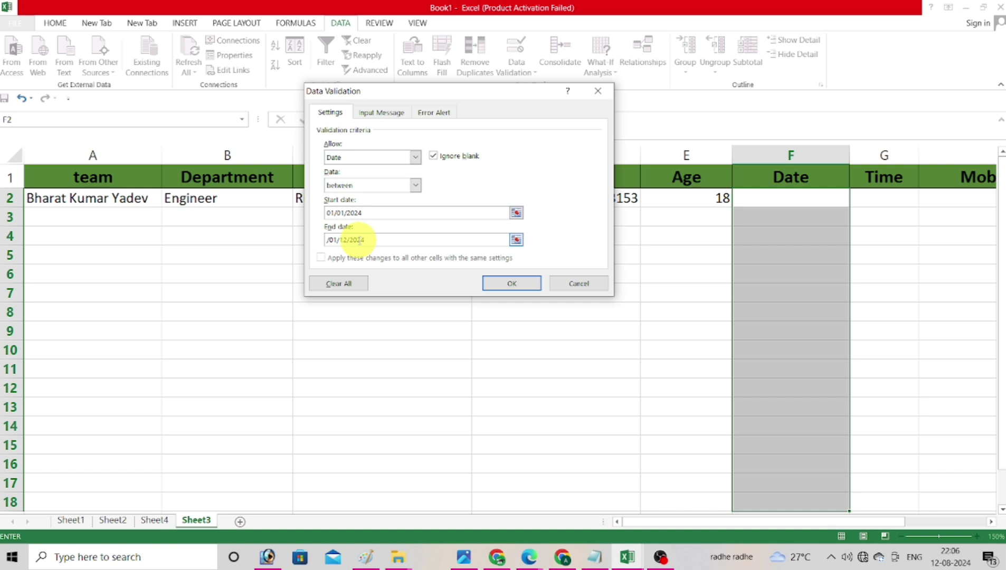
pyautogui.press('Return')
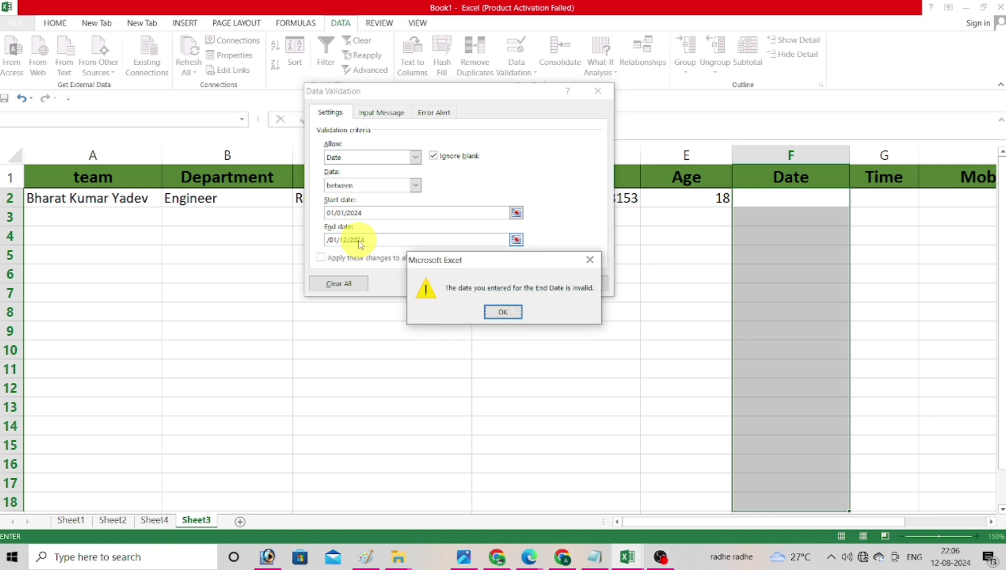
# - Fix the rejected end date by removing the stray leading slash, then apply the rule
pyautogui.press('Return')
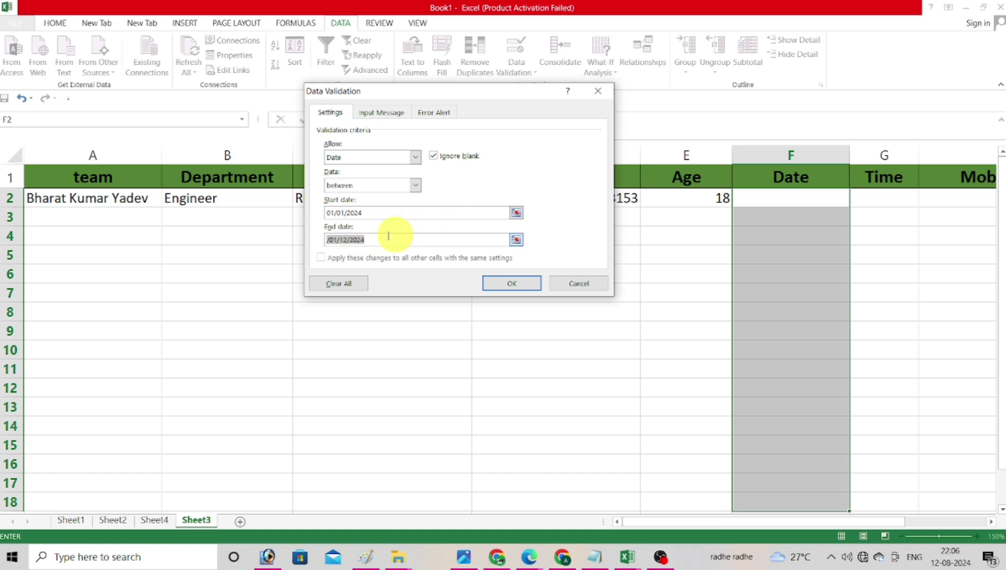
pyautogui.moveTo(359, 240); pyautogui.dragTo(349, 244)
pyautogui.click(344, 240)
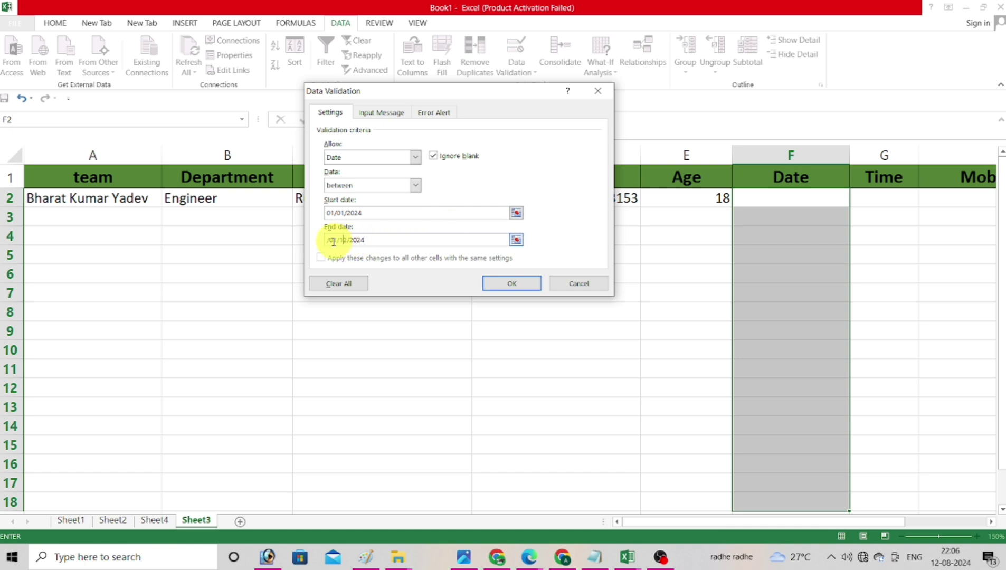
pyautogui.click(365, 240)
pyautogui.press('Home')
pyautogui.press('Delete')
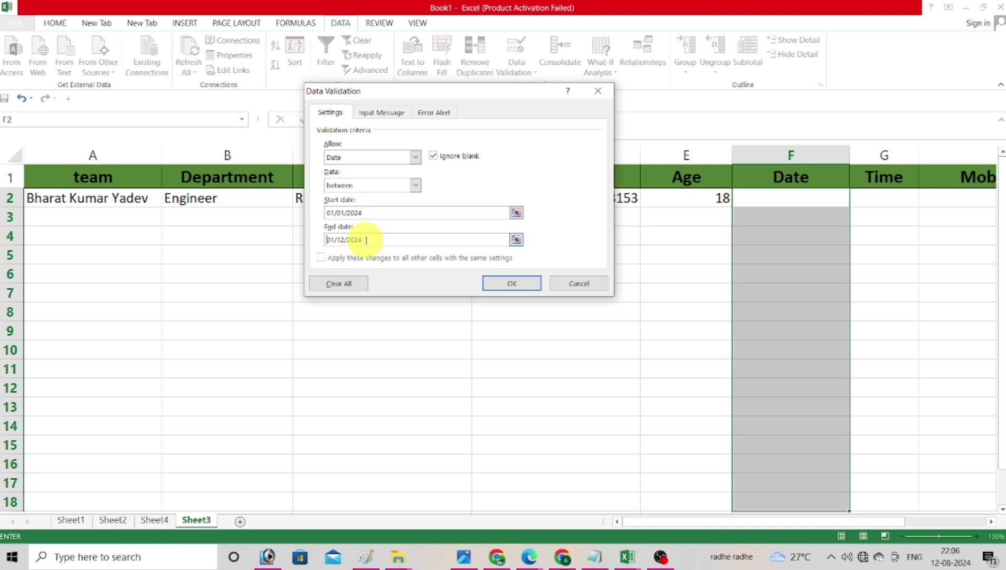
pyautogui.click(511, 283)
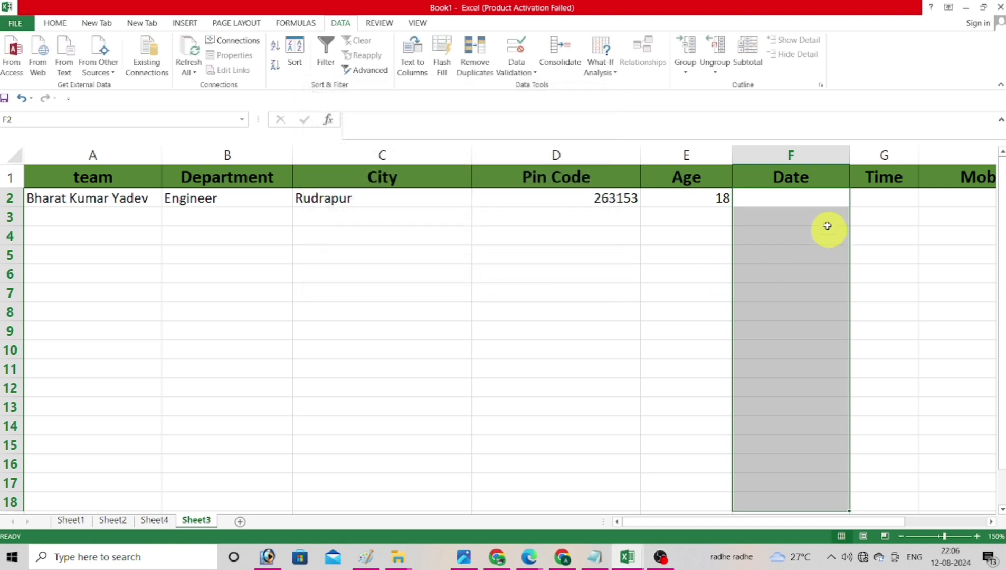
# - Enter the date 01/01/2024 in F2 and move across to G2
pyautogui.click(813, 196)
pyautogui.write('0')
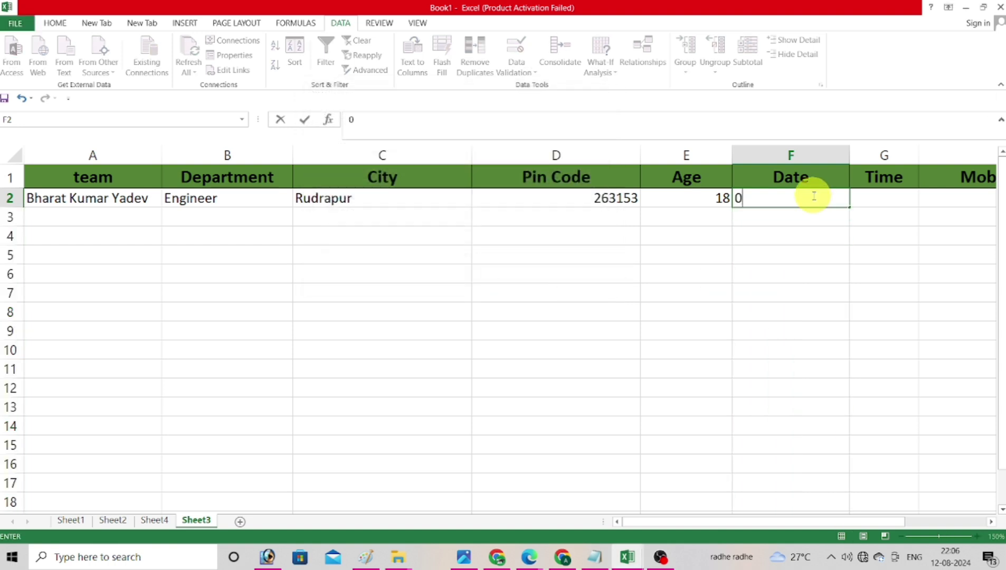
pyautogui.write('1/')
pyautogui.write('01/2024')
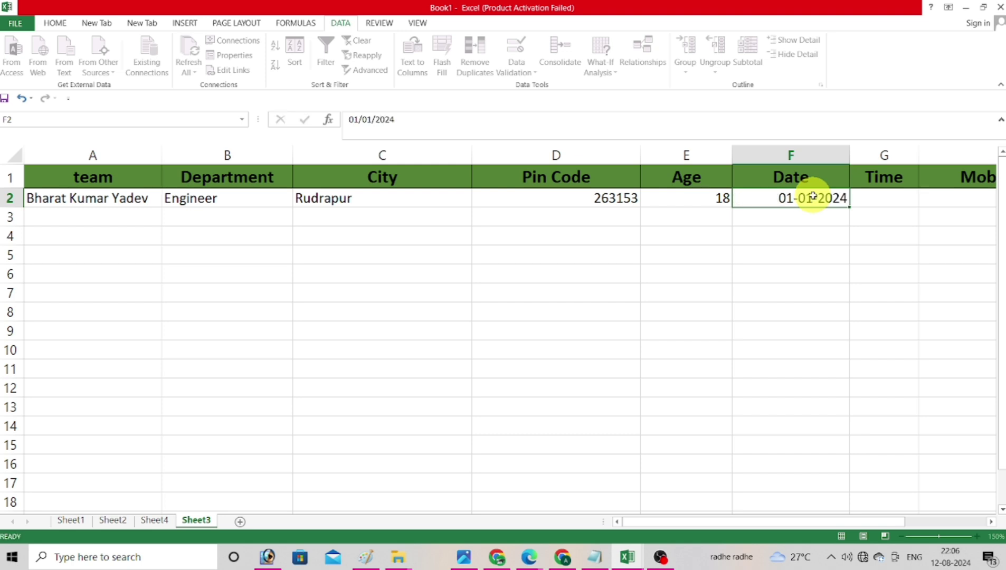
pyautogui.press('Return')
pyautogui.press('Up')
pyautogui.press('Right')
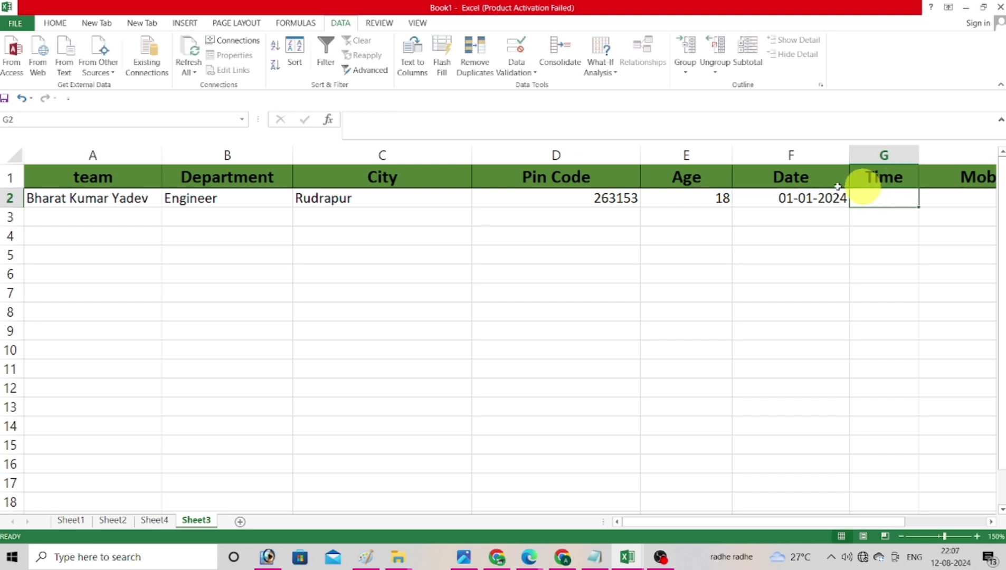
# - Limit the Time cells G2:G14 to times between 9:00 and 12:00
pyautogui.moveTo(640, 525); pyautogui.dragTo(788, 525)
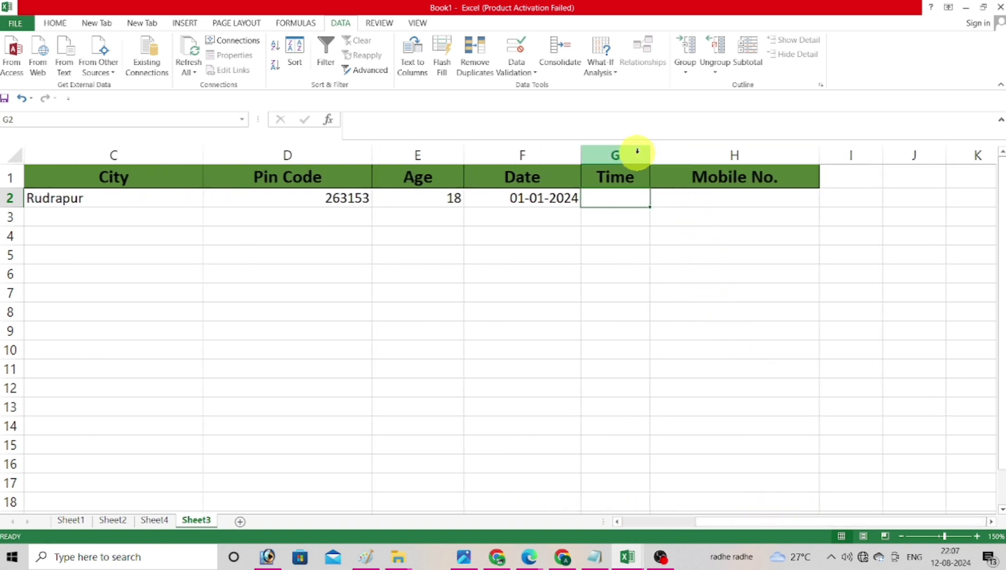
pyautogui.moveTo(621, 196)
pyautogui.mouseDown()
pyautogui.moveTo(626, 297)
pyautogui.moveTo(612, 422)
pyautogui.mouseUp()
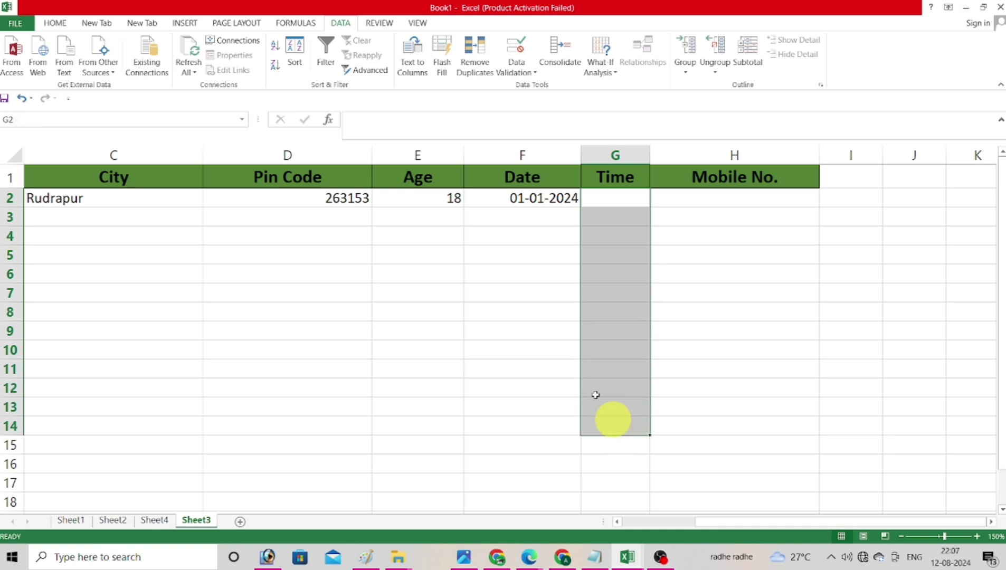
pyautogui.click(516, 72)
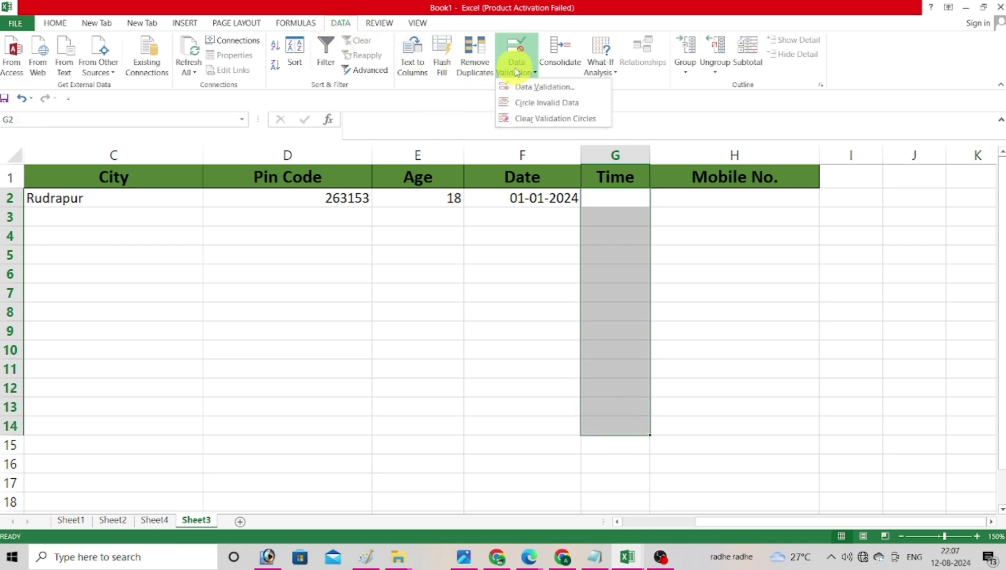
pyautogui.click(528, 84)
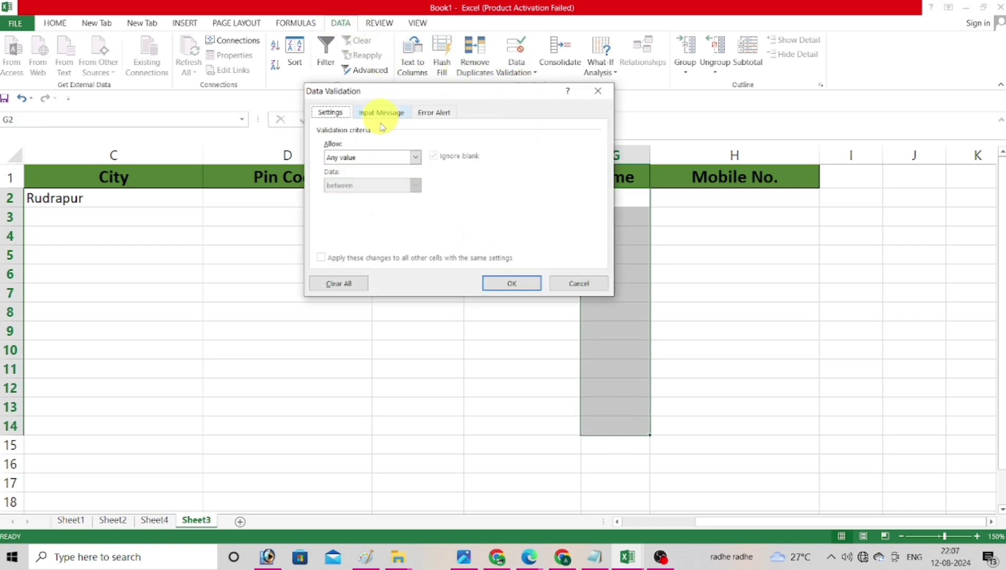
pyautogui.click(381, 156)
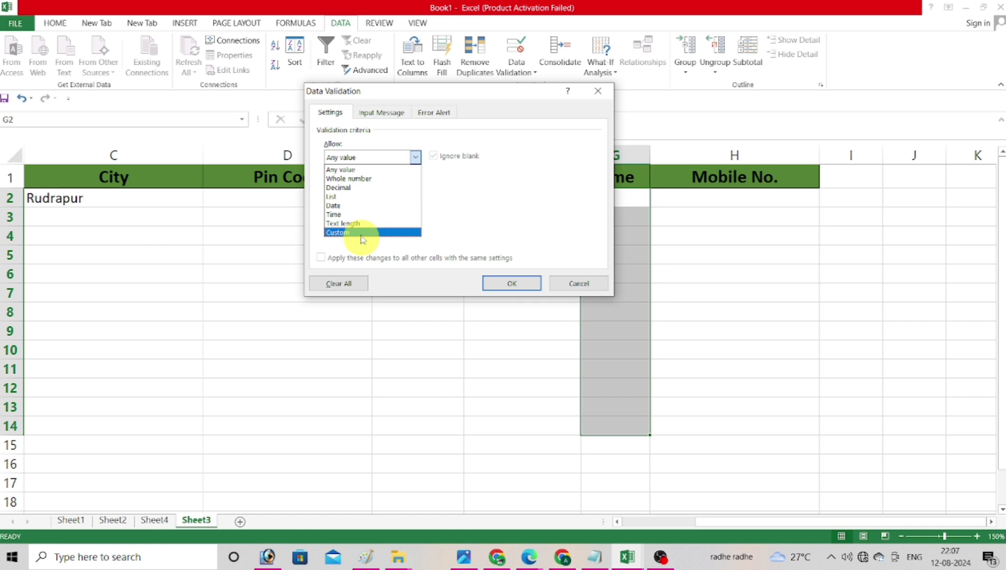
pyautogui.click(359, 215)
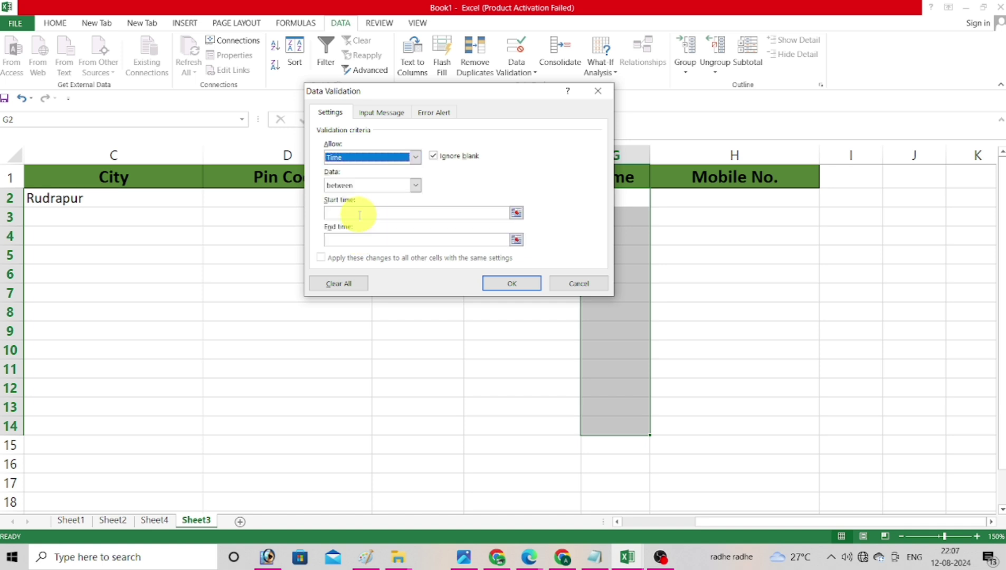
pyautogui.click(359, 213)
pyautogui.write('9:00')
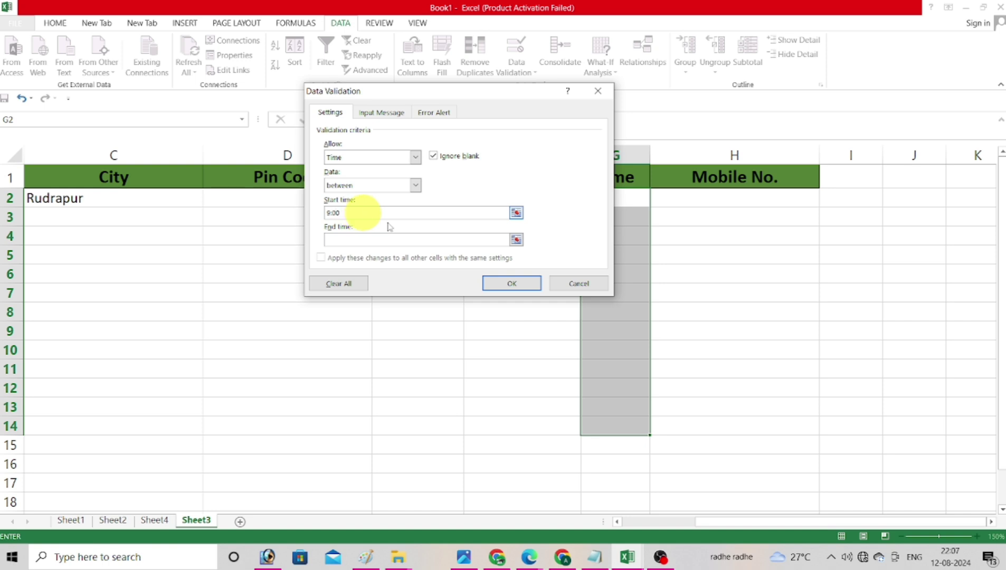
pyautogui.click(386, 241)
pyautogui.write('12:00')
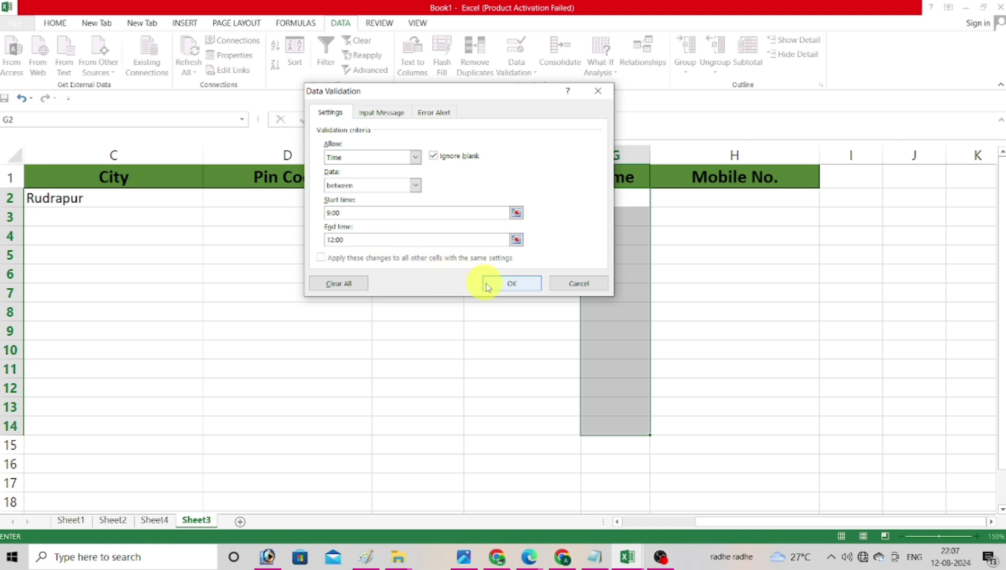
pyautogui.click(504, 283)
# - Enter the time 10:00 in cell G2
pyautogui.click(622, 199)
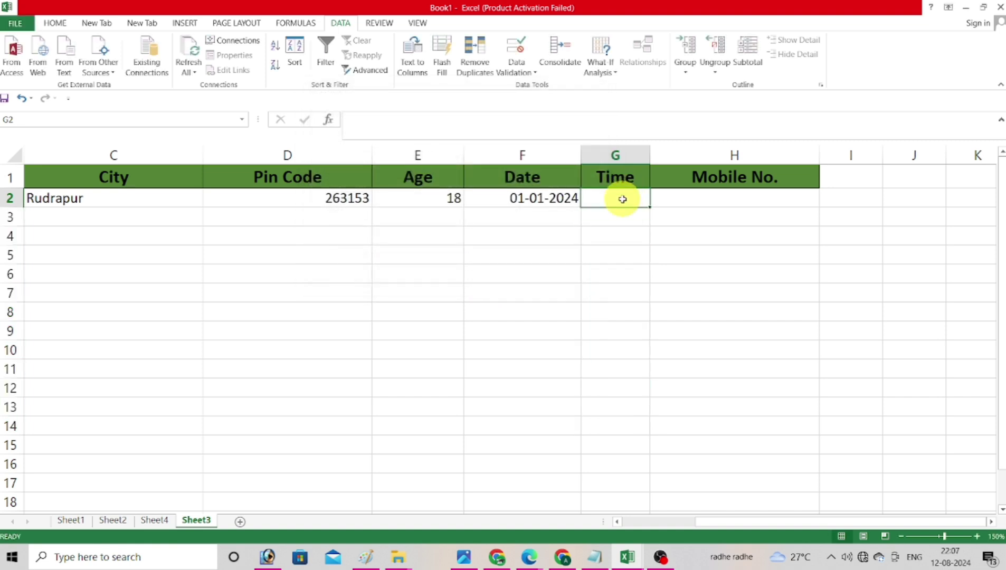
pyautogui.write('10:')
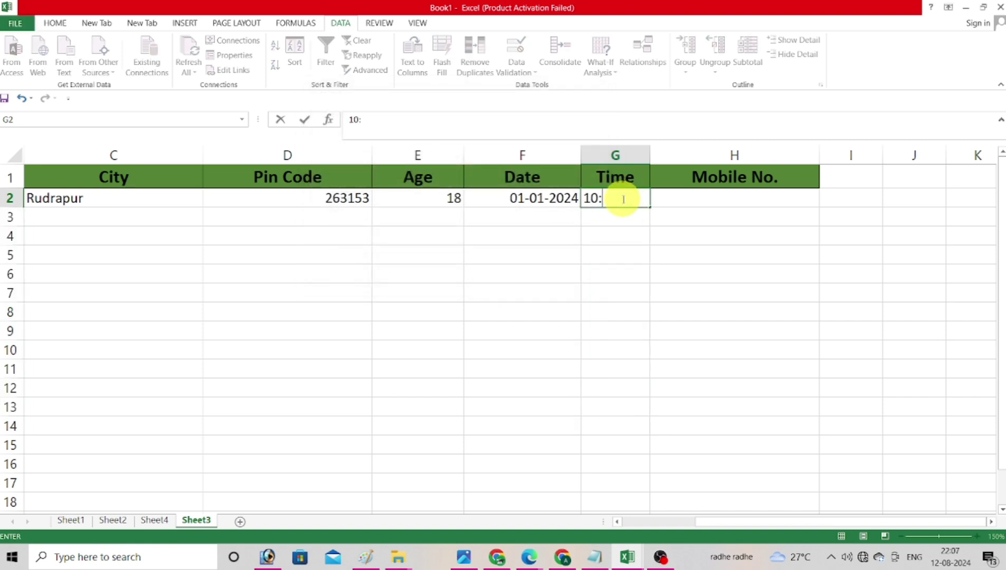
pyautogui.write('00')
pyautogui.press('Return')
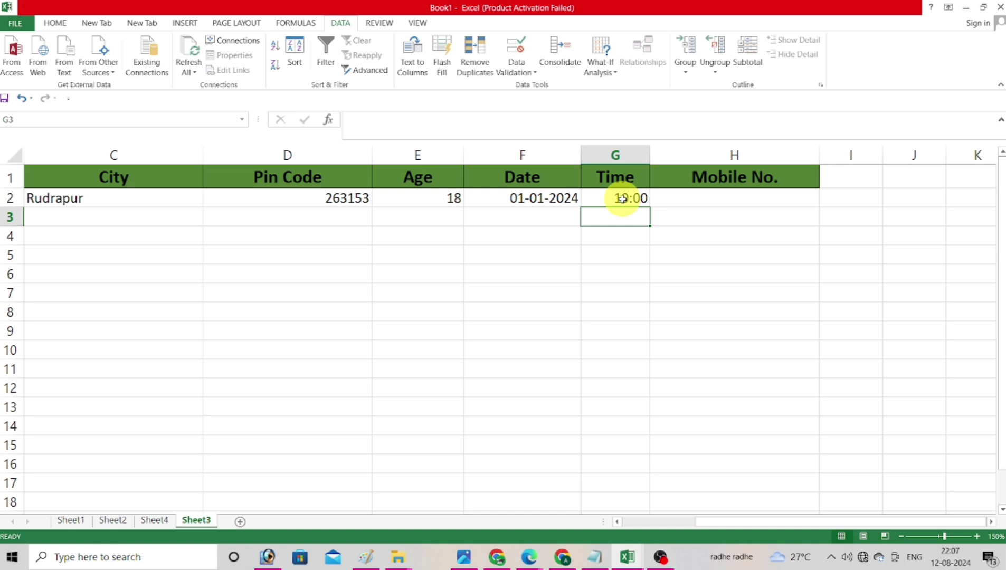
pyautogui.moveTo(696, 196); pyautogui.dragTo(698, 459)
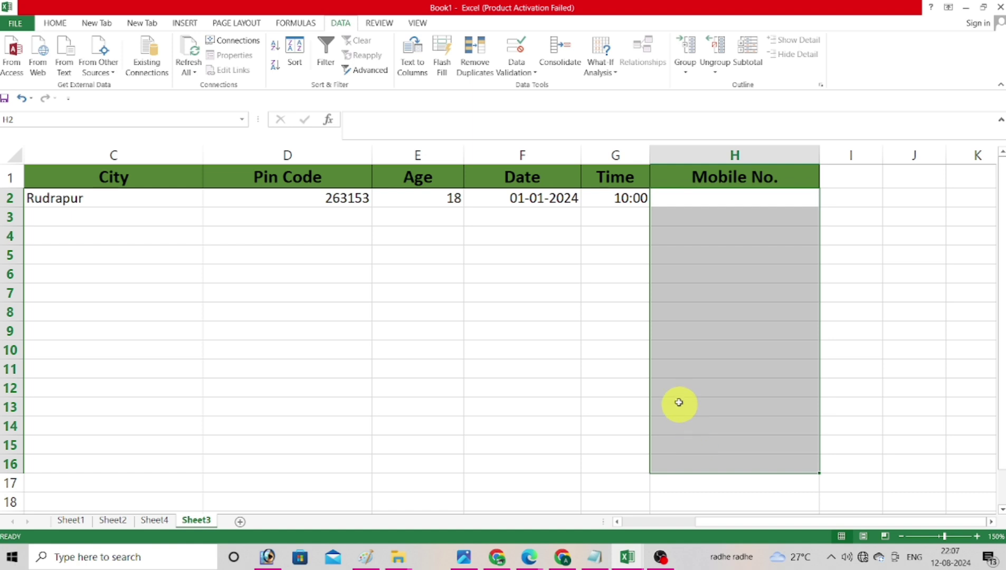
# - Give column H the custom rule =COUNTIF(H:H,H1)=1 so mobile numbers must be unique
pyautogui.click(721, 150)
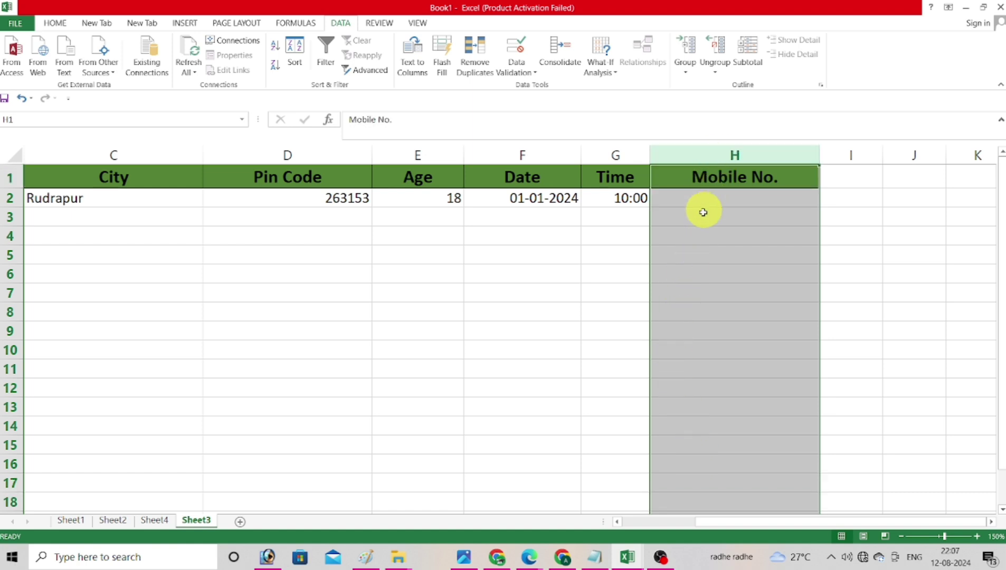
pyautogui.click(515, 69)
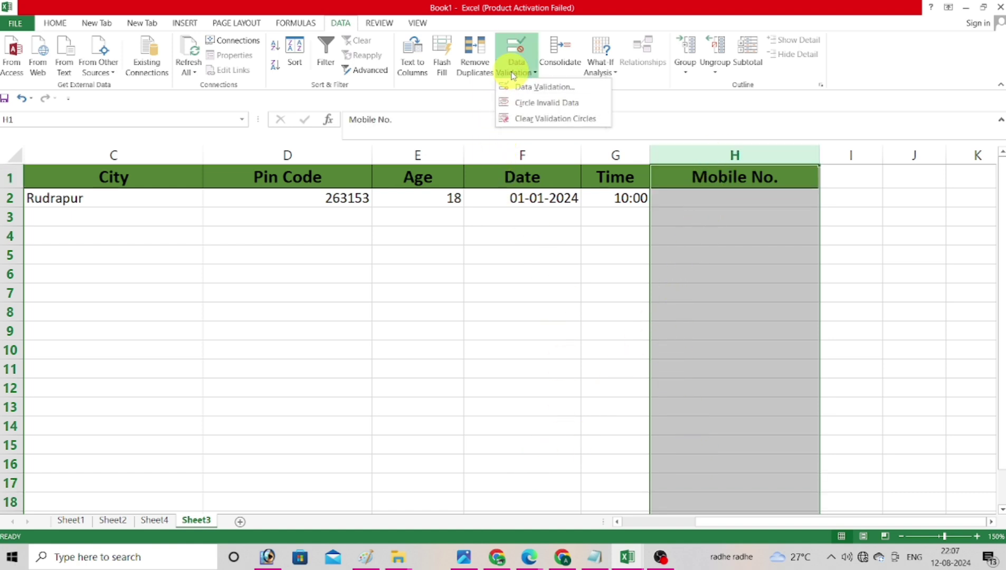
pyautogui.click(538, 90)
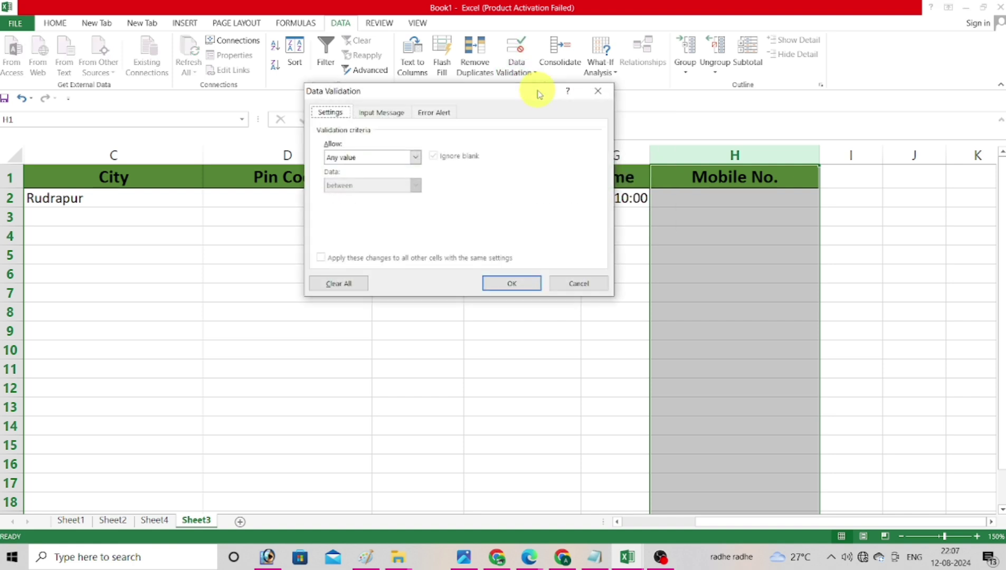
pyautogui.moveTo(517, 93); pyautogui.dragTo(524, 76)
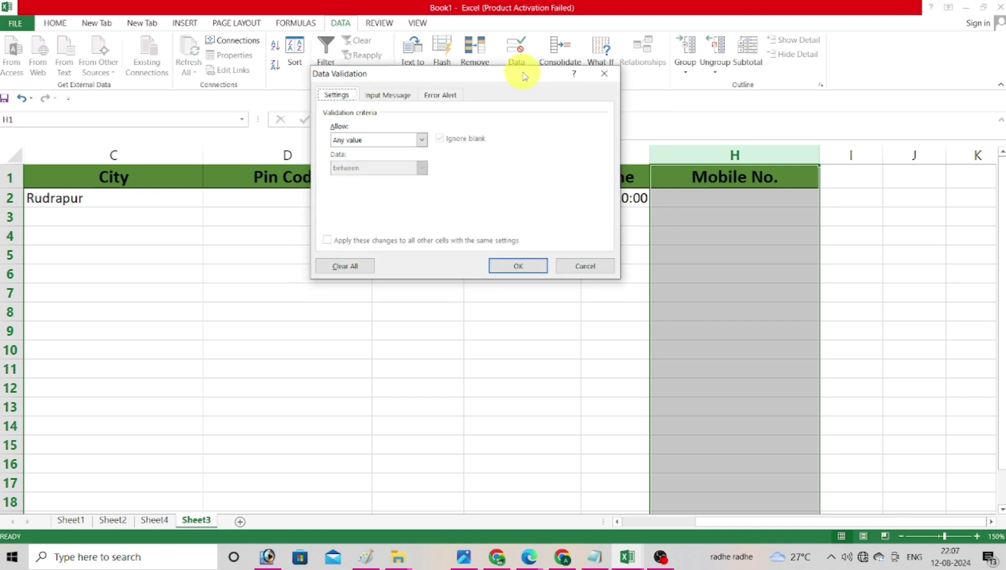
pyautogui.click(366, 140)
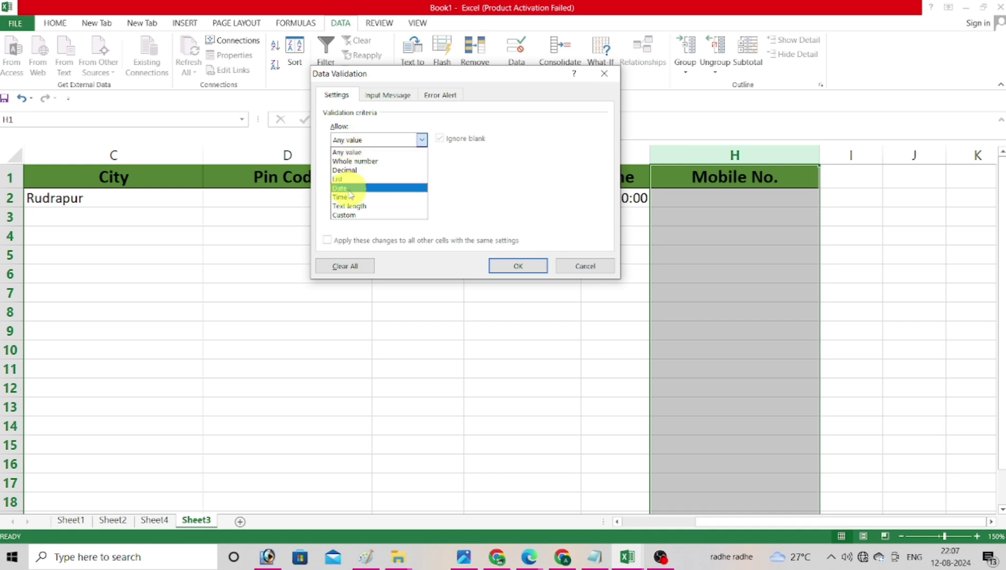
pyautogui.click(351, 217)
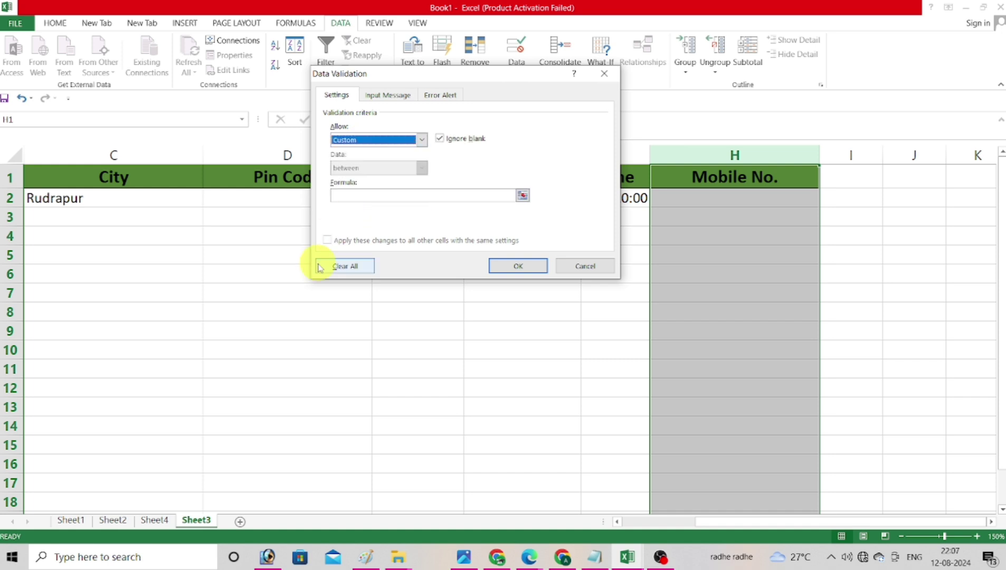
pyautogui.click(344, 197)
pyautogui.click(522, 195)
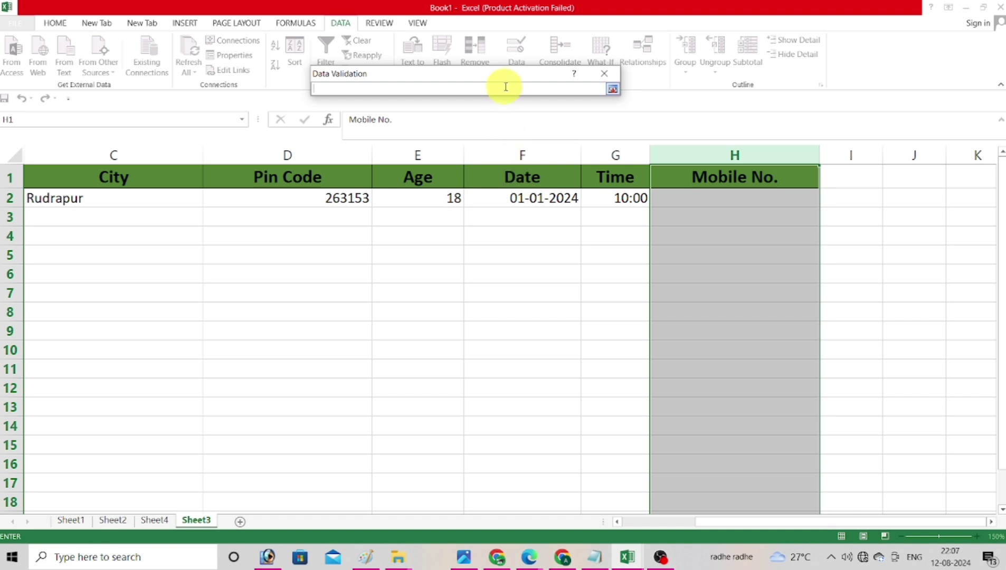
pyautogui.moveTo(508, 83); pyautogui.dragTo(522, 246)
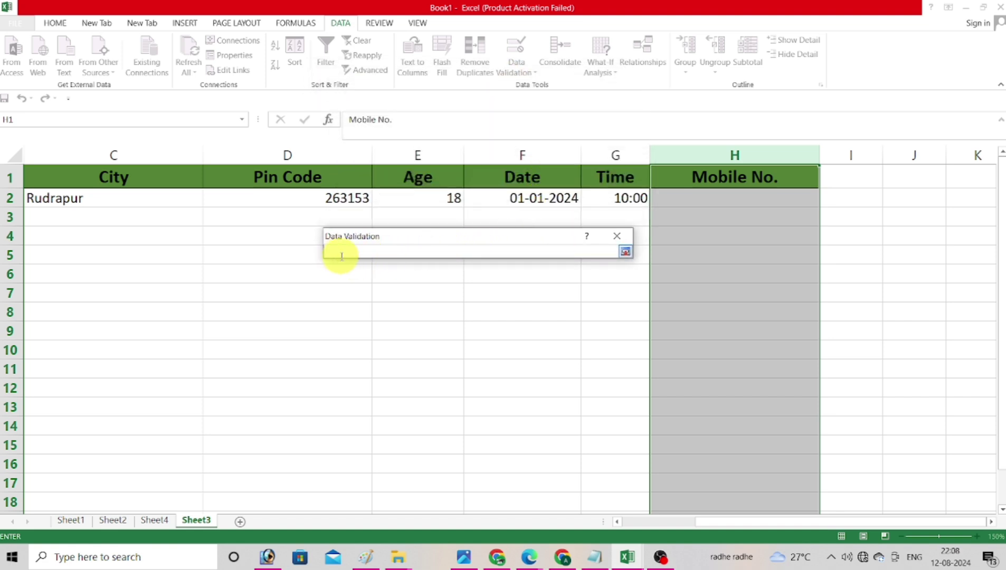
pyautogui.write('=countif(')
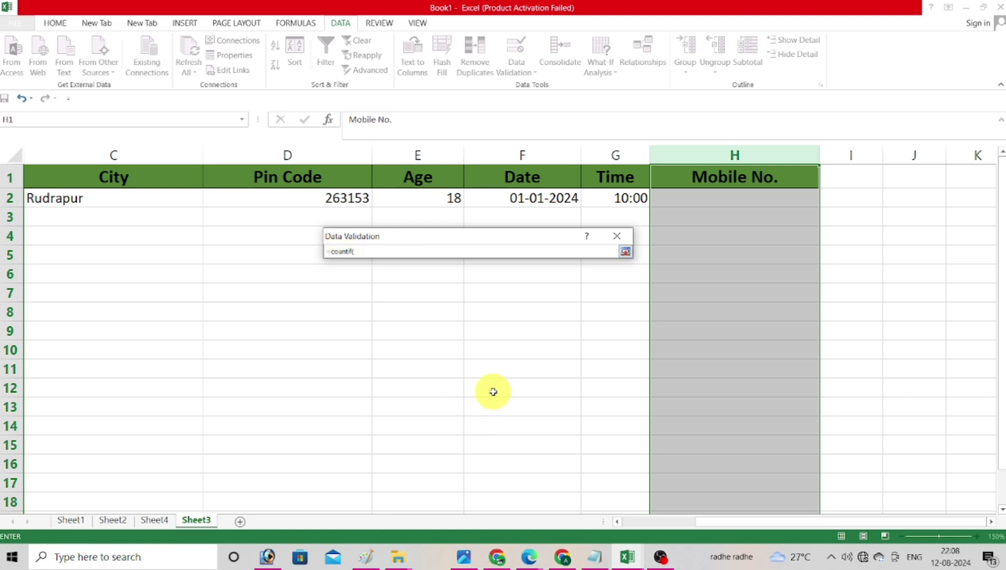
pyautogui.write('H:H')
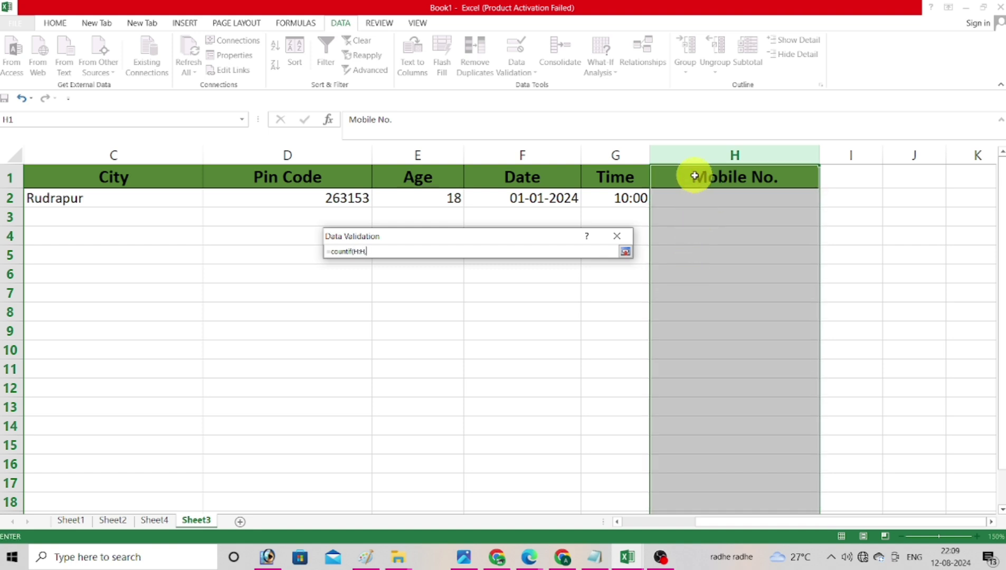
pyautogui.write(',')
pyautogui.click(694, 175)
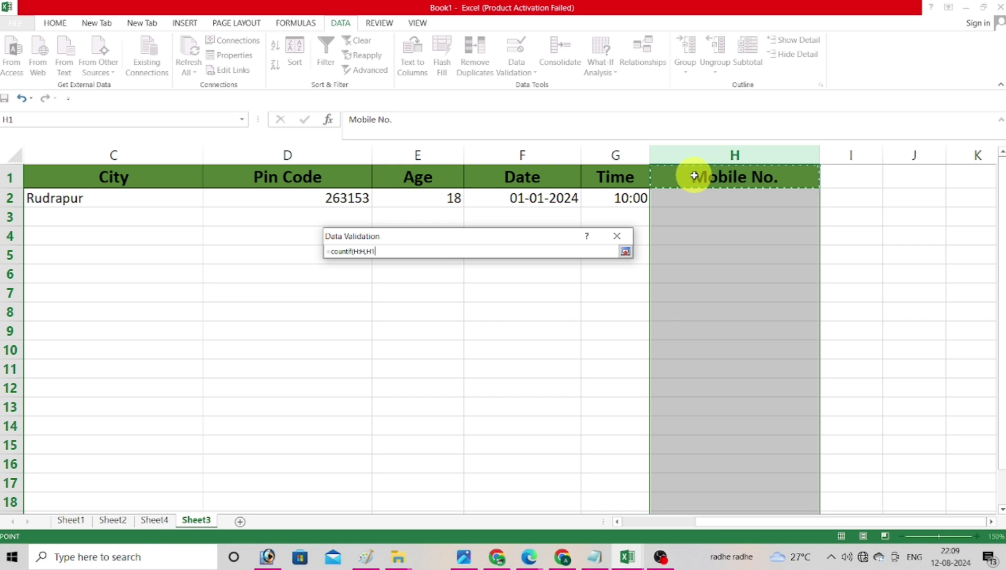
pyautogui.write(')=')
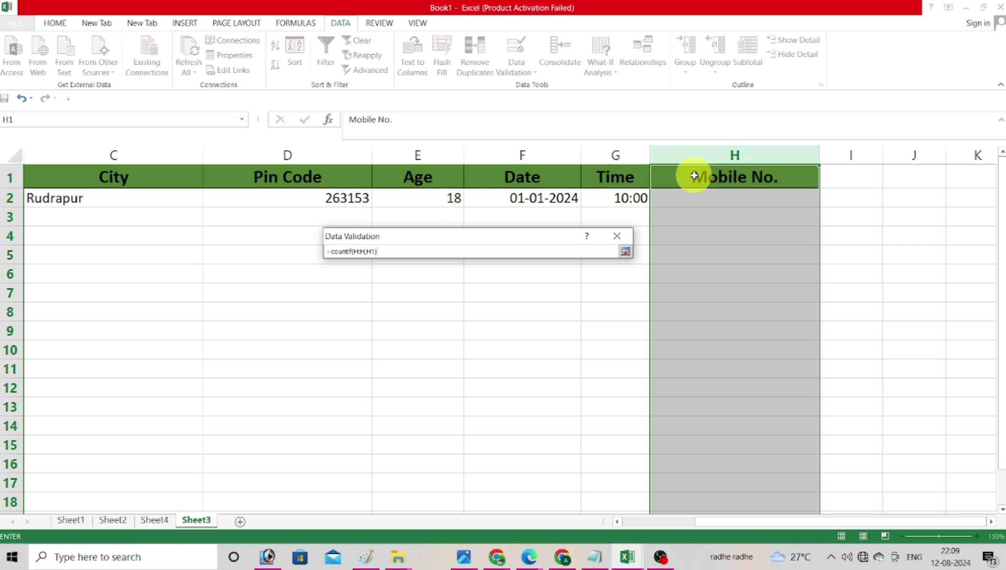
pyautogui.write('1')
pyautogui.click(625, 251)
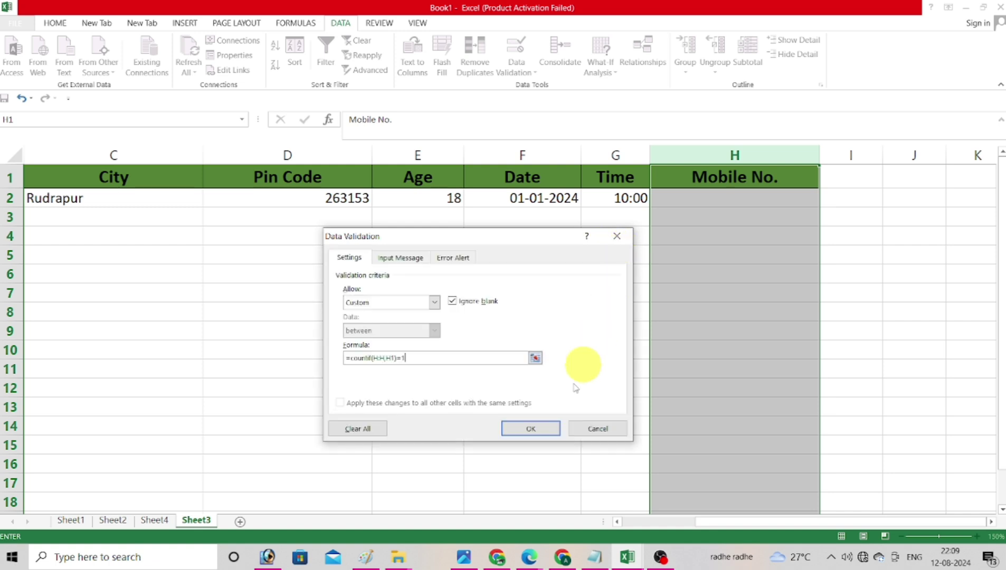
pyautogui.click(529, 428)
# - Enter a ten-digit mobile number in H2
pyautogui.click(688, 196)
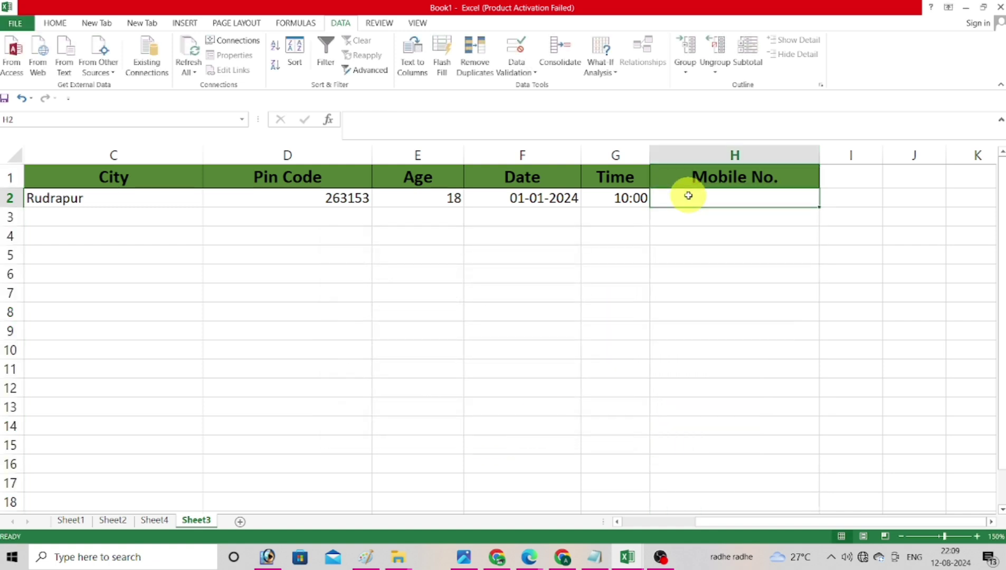
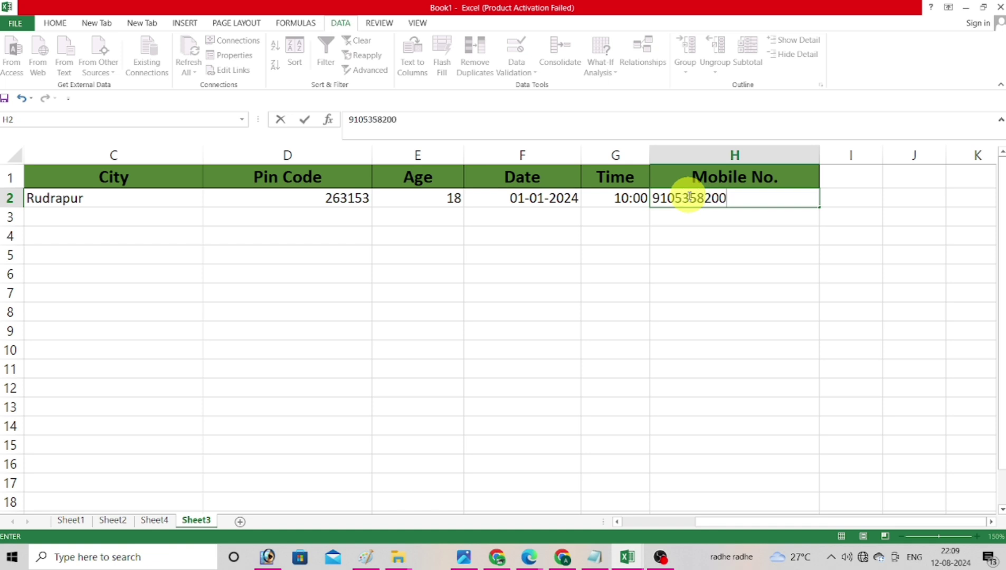
pyautogui.press('Return')
pyautogui.press('Down')
pyautogui.press('Down')
pyautogui.press('Down')
pyautogui.press('Down')
pyautogui.press('Down')
pyautogui.press('Down')
pyautogui.press('Down')
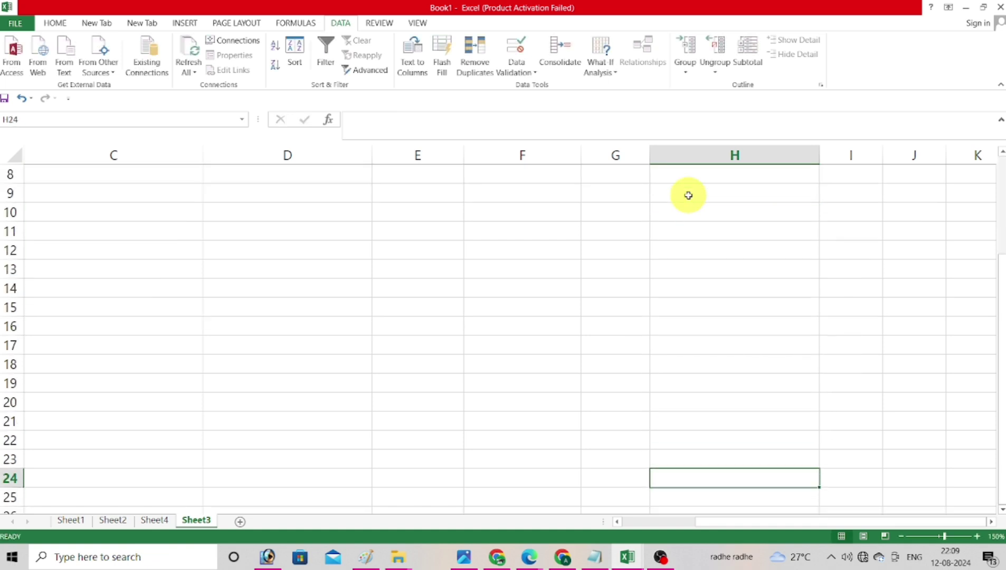
# - Scroll back up and left so the table's columns A through G are visible
pyautogui.scroll(3, 688, 195)
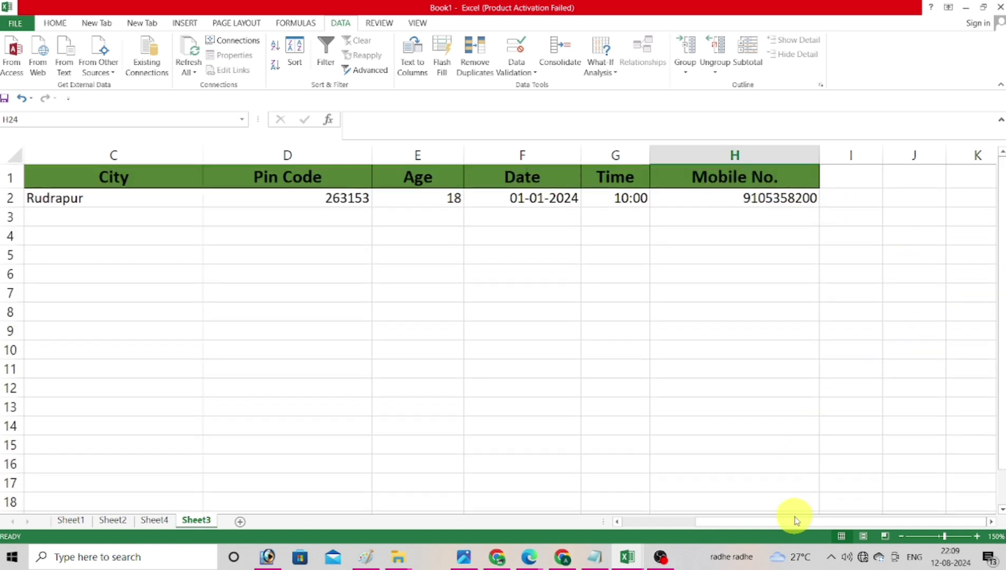
pyautogui.moveTo(792, 521); pyautogui.dragTo(715, 528)
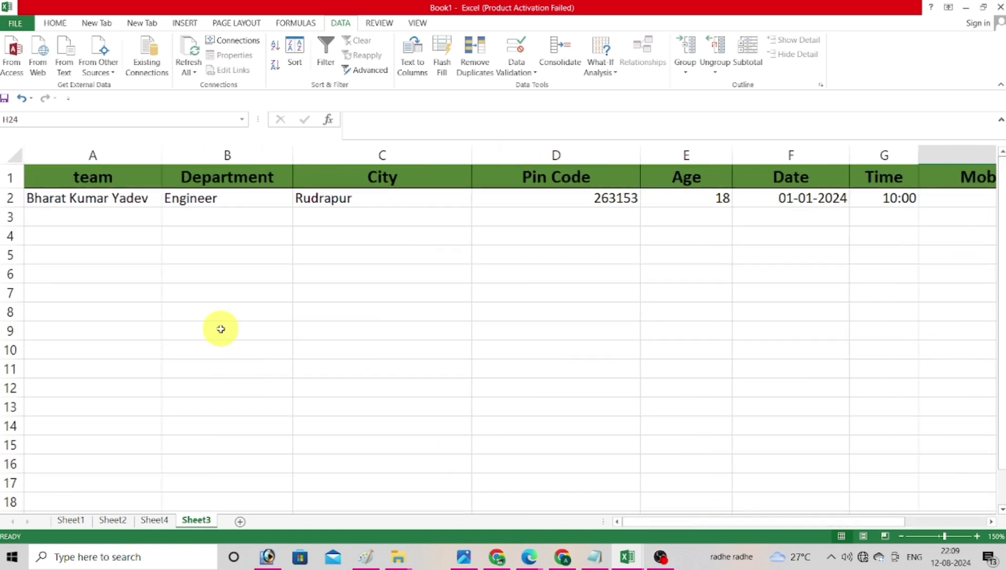
# - Pick a team member's name in A3, Engineer in B3 and Ramnagar in C3 from their dropdowns
pyautogui.click(117, 217)
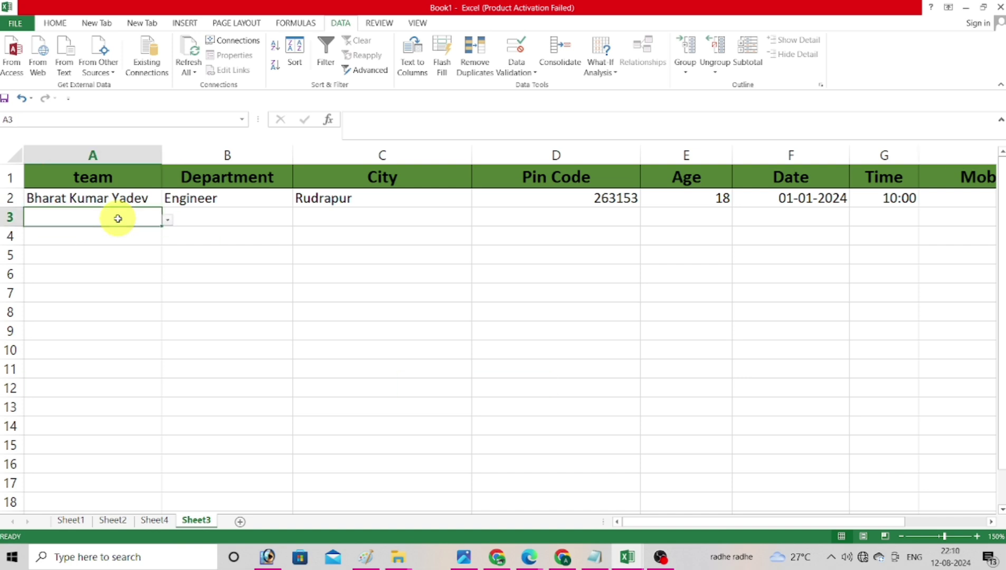
pyautogui.click(169, 222)
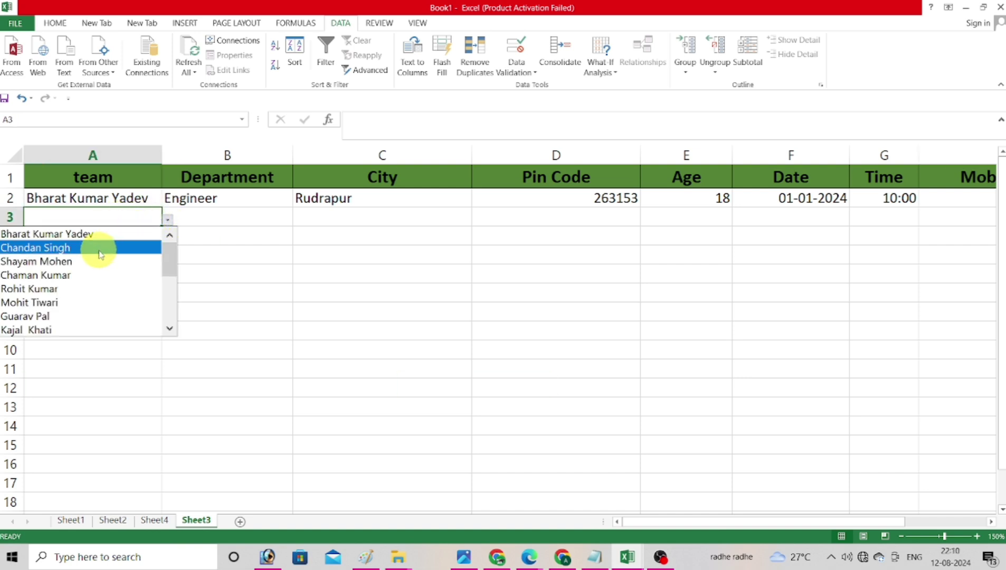
pyautogui.click(66, 248)
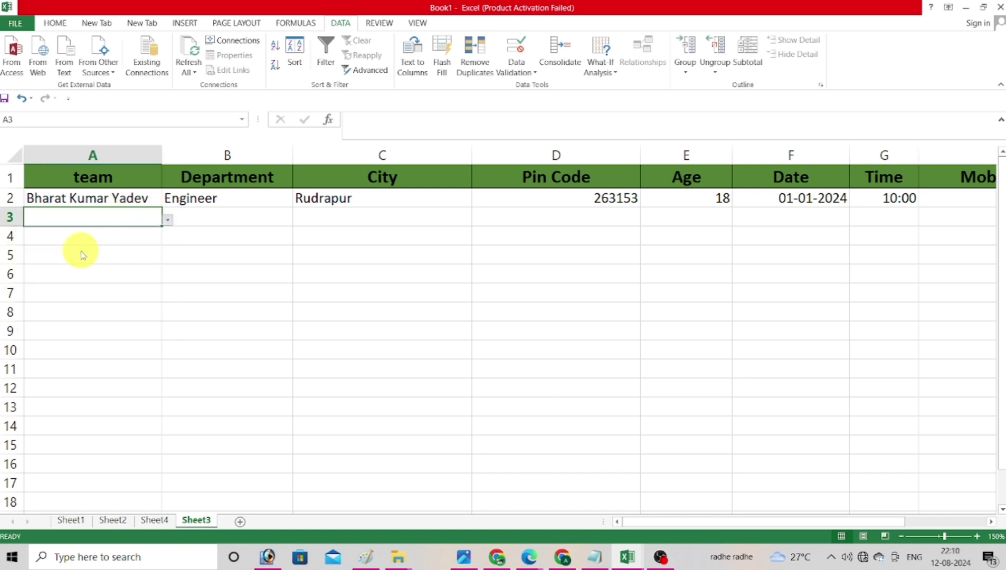
pyautogui.click(216, 218)
pyautogui.click(298, 223)
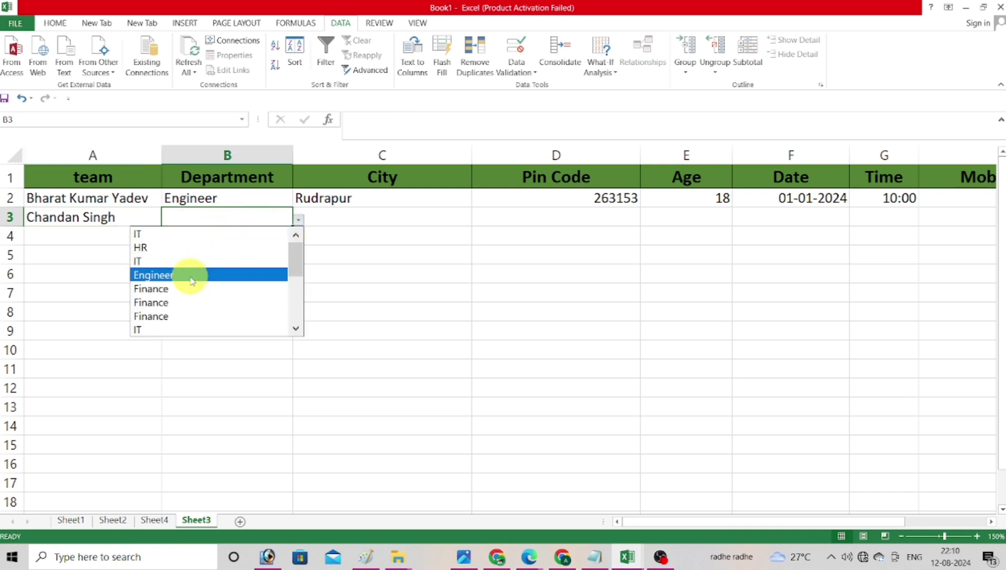
pyautogui.moveTo(293, 262)
pyautogui.mouseDown()
pyautogui.moveTo(297, 319)
pyautogui.moveTo(293, 269)
pyautogui.mouseUp()
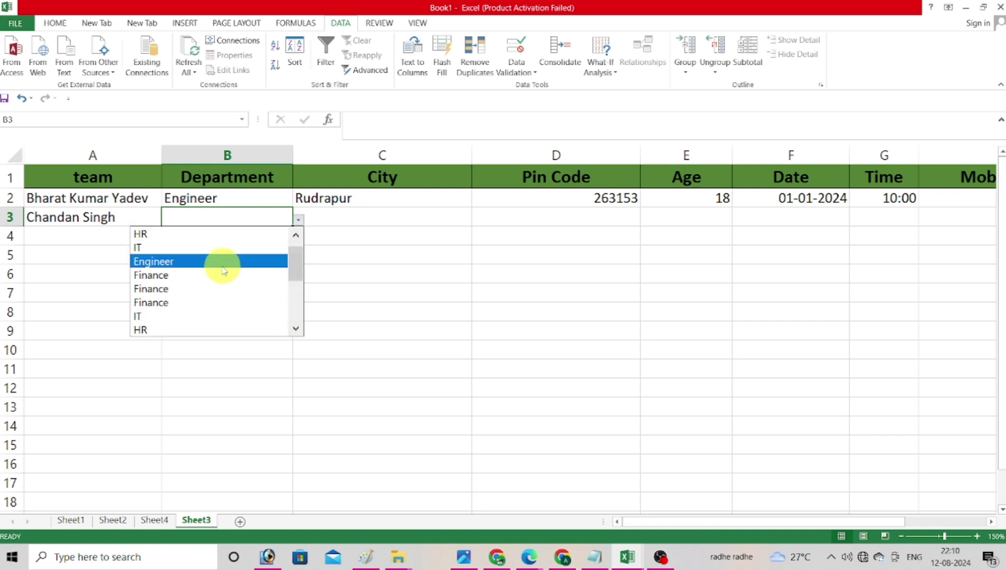
pyautogui.click(218, 263)
pyautogui.click(341, 217)
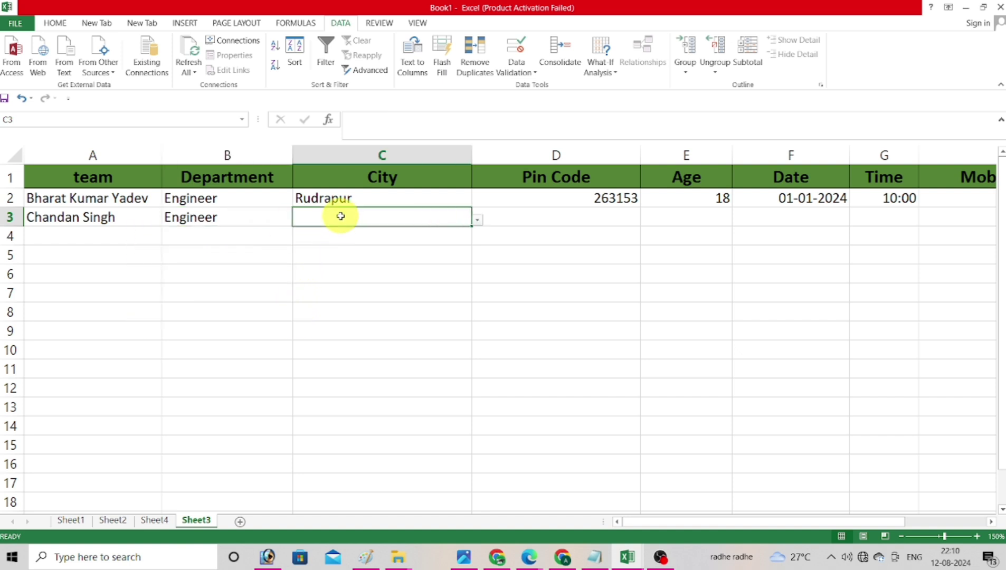
pyautogui.click(478, 219)
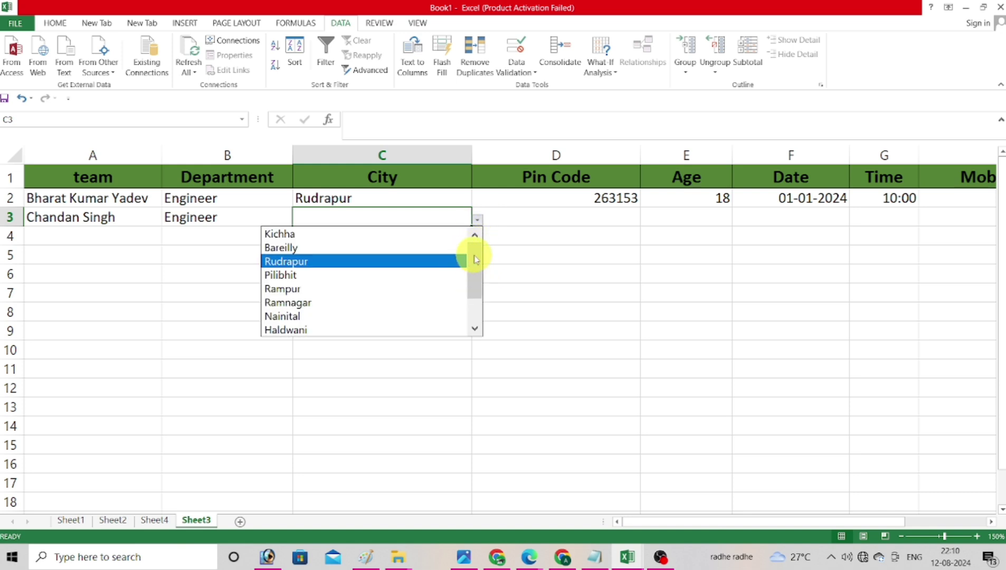
pyautogui.moveTo(476, 258); pyautogui.dragTo(471, 284)
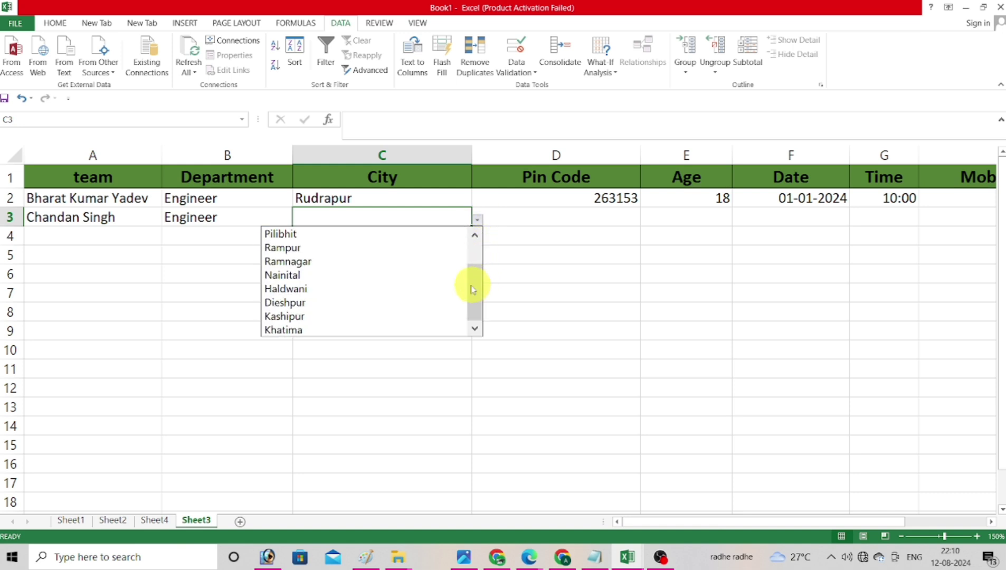
pyautogui.click(335, 260)
# - Enter pin code 263541 in D3, then trim it to five digits, which the length rule refuses
pyautogui.click(528, 218)
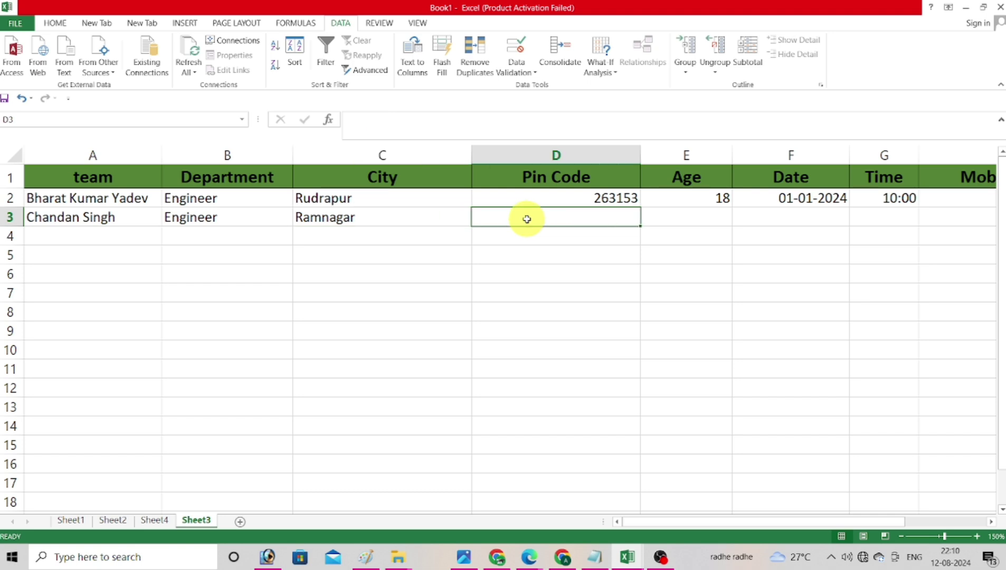
pyautogui.write('2635')
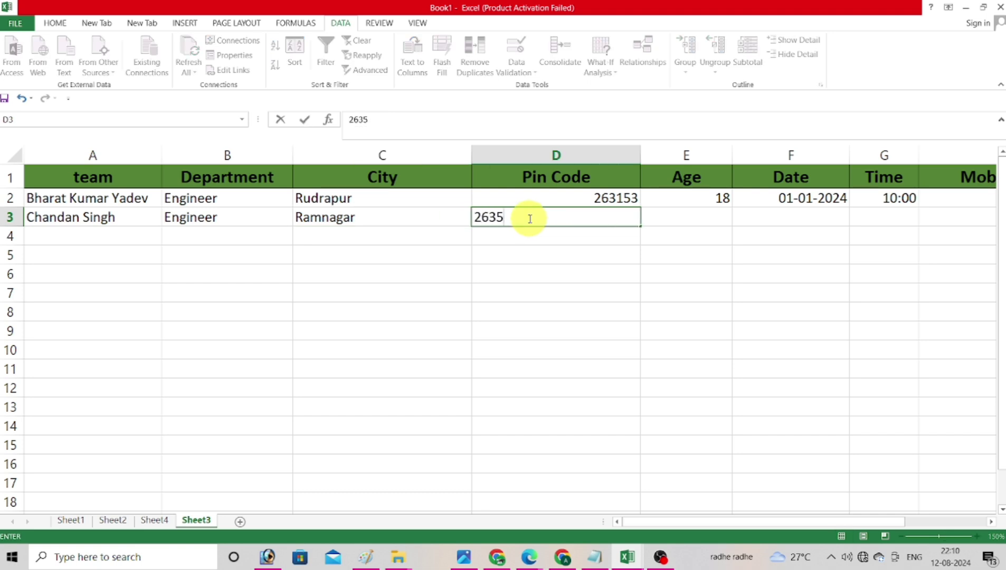
pyautogui.write('41')
pyautogui.press('Return')
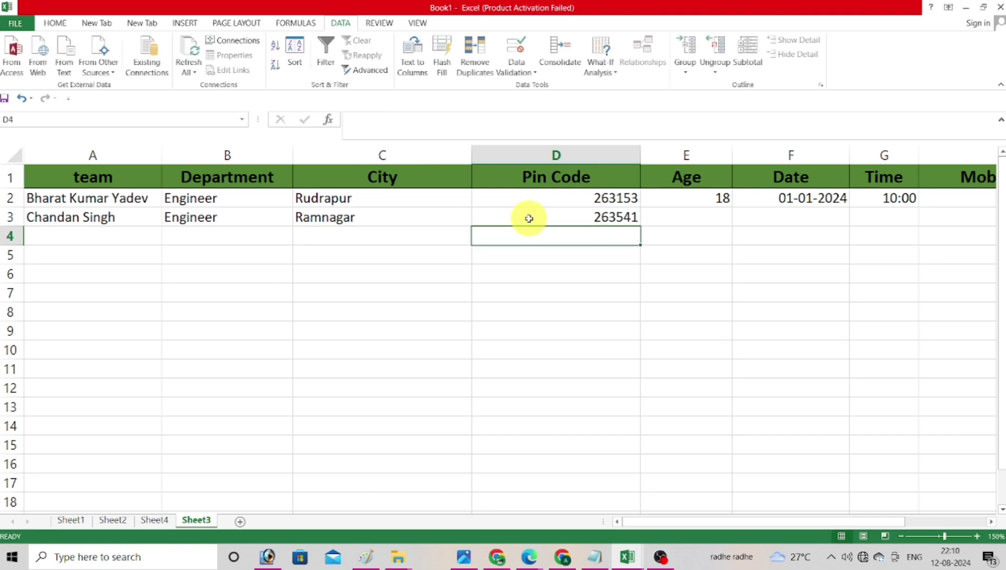
pyautogui.click(528, 218)
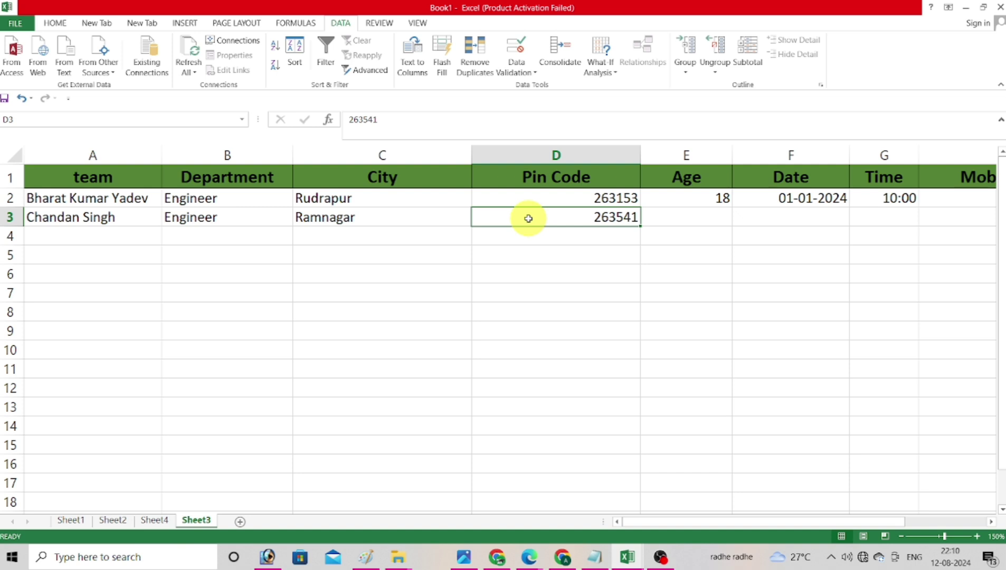
pyautogui.doubleClick(637, 216)
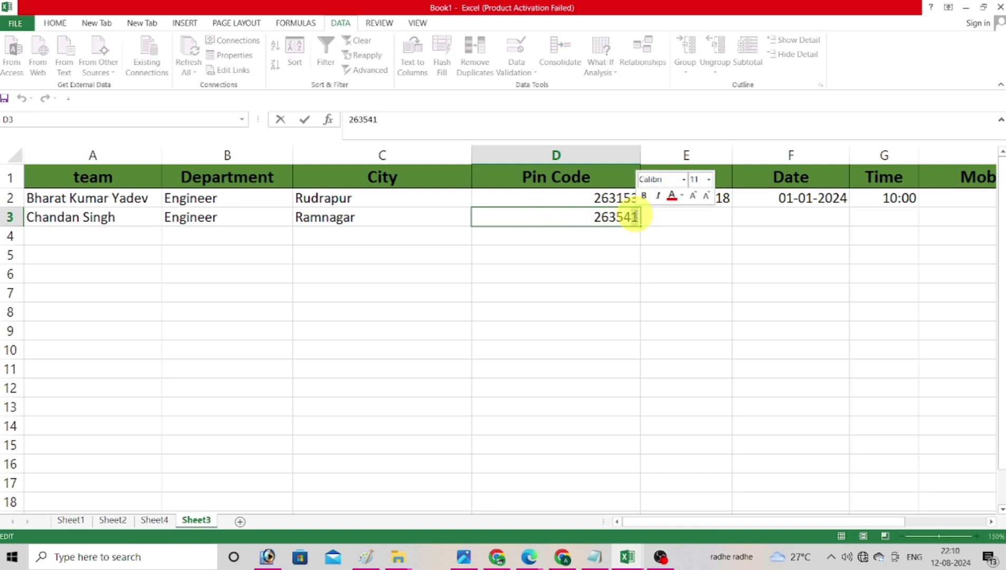
pyautogui.press('BackSpace')
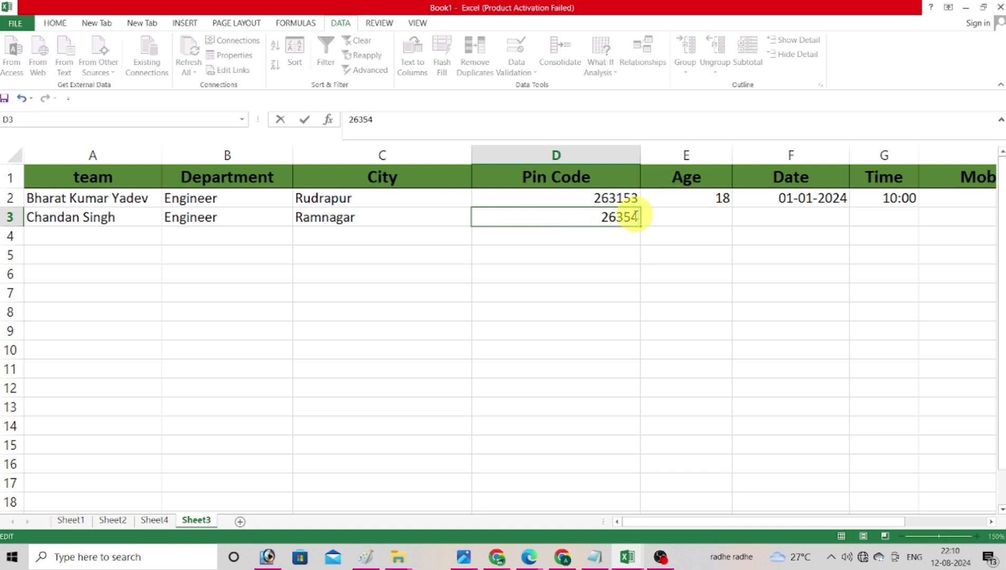
pyautogui.click(455, 316)
pyautogui.click(455, 315)
pyautogui.write('1')
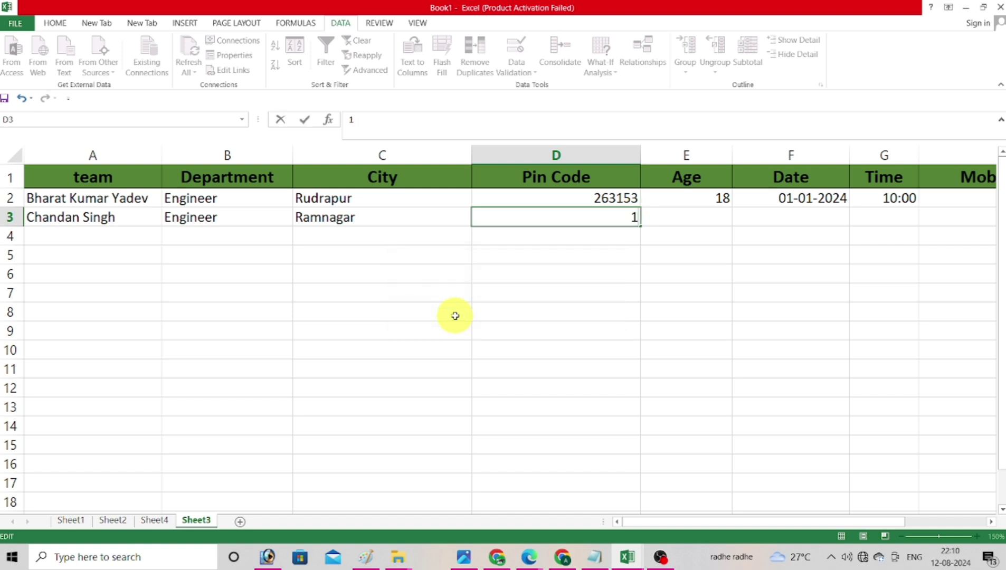
pyautogui.write('234567')
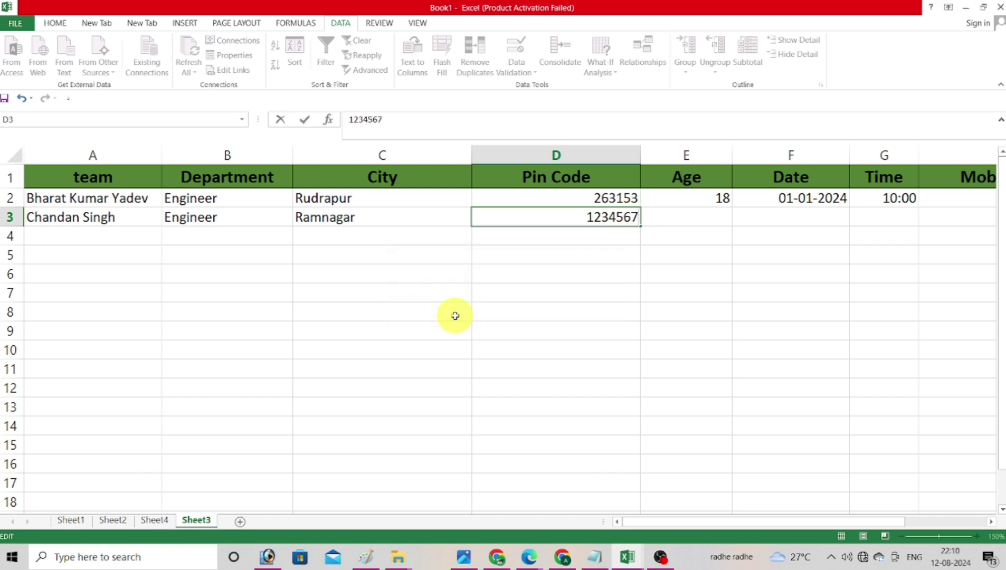
pyautogui.click(455, 316)
pyautogui.click(455, 316)
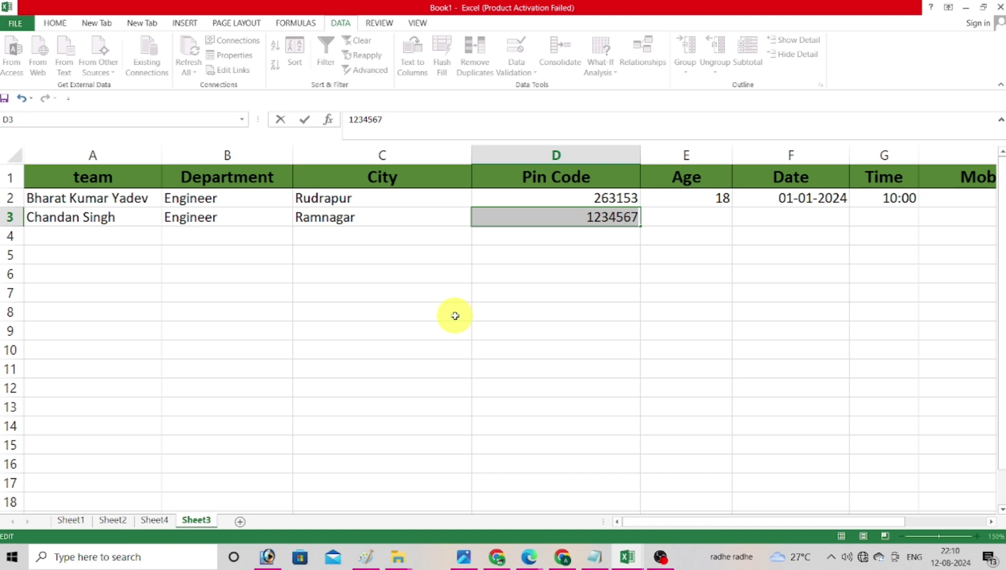
pyautogui.press('BackSpace')
pyautogui.write('1')
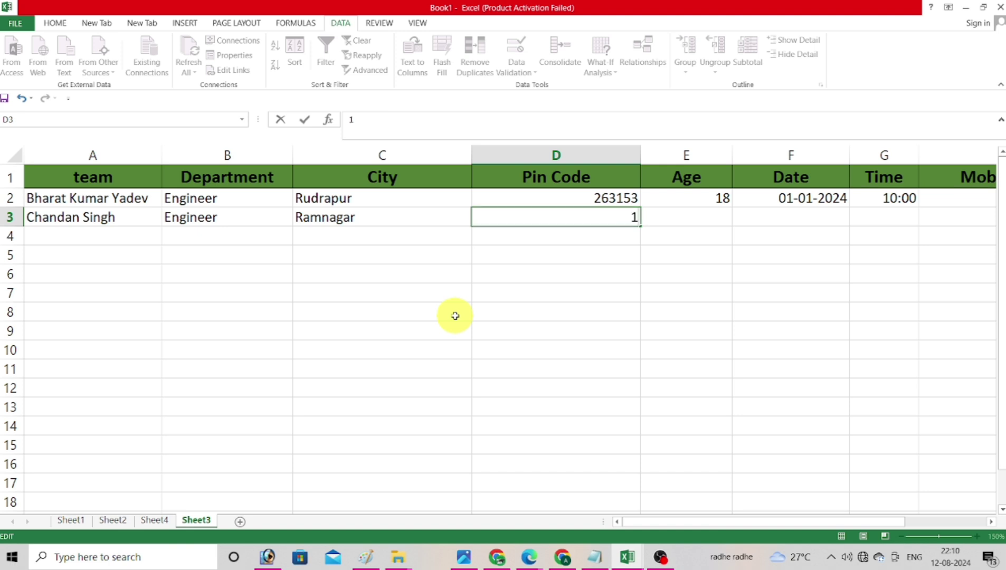
pyautogui.write('23456')
pyautogui.press('Return')
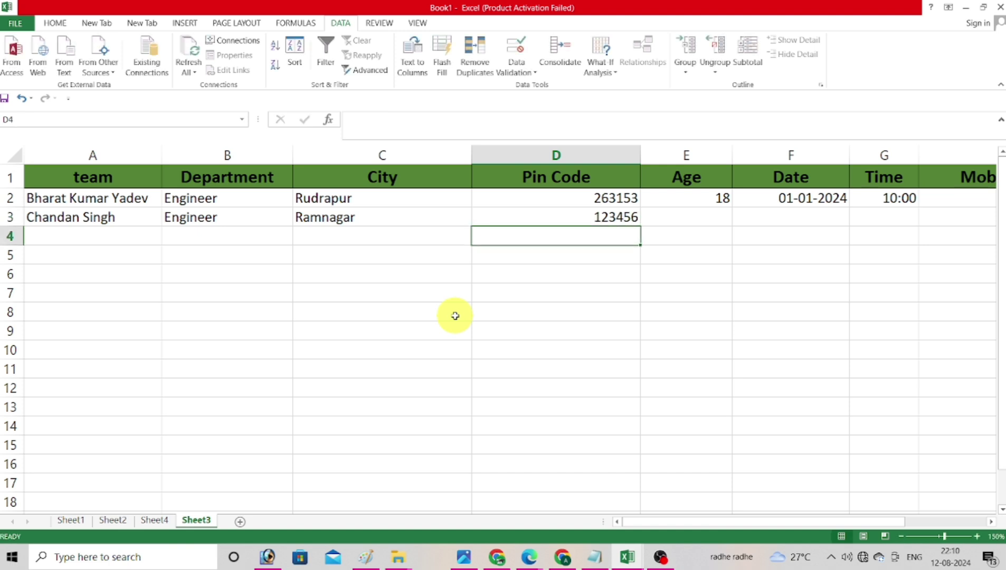
pyautogui.press('Up')
pyautogui.press('Right')
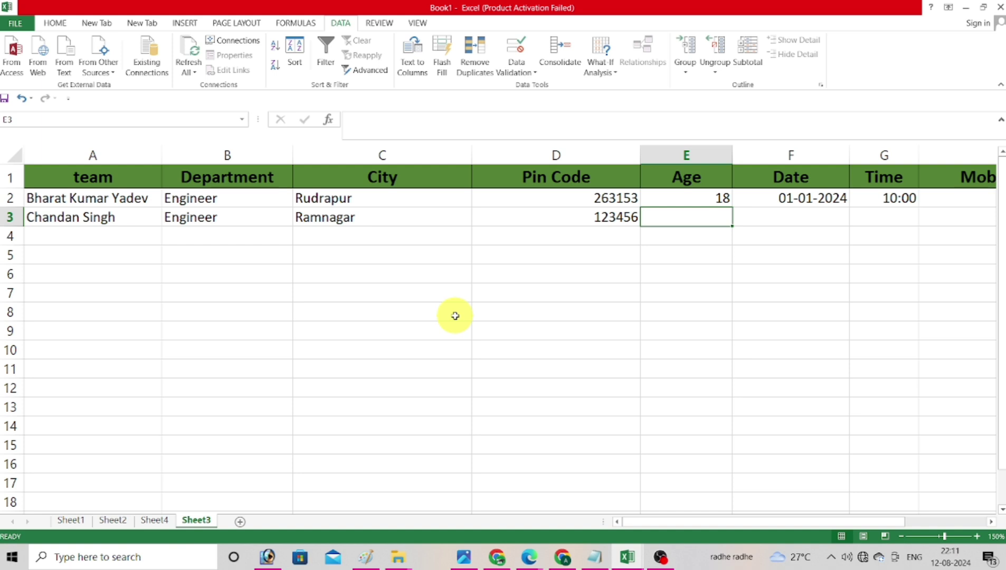
# - Test the age rule in E3 with 17 twice and 15, each refused
pyautogui.write('17')
pyautogui.press('Return')
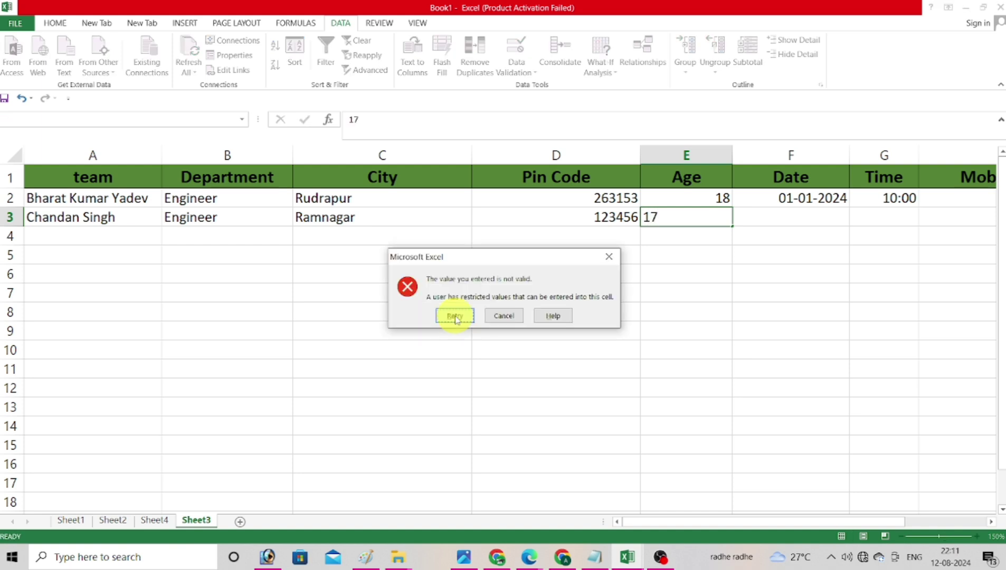
pyautogui.click(455, 315)
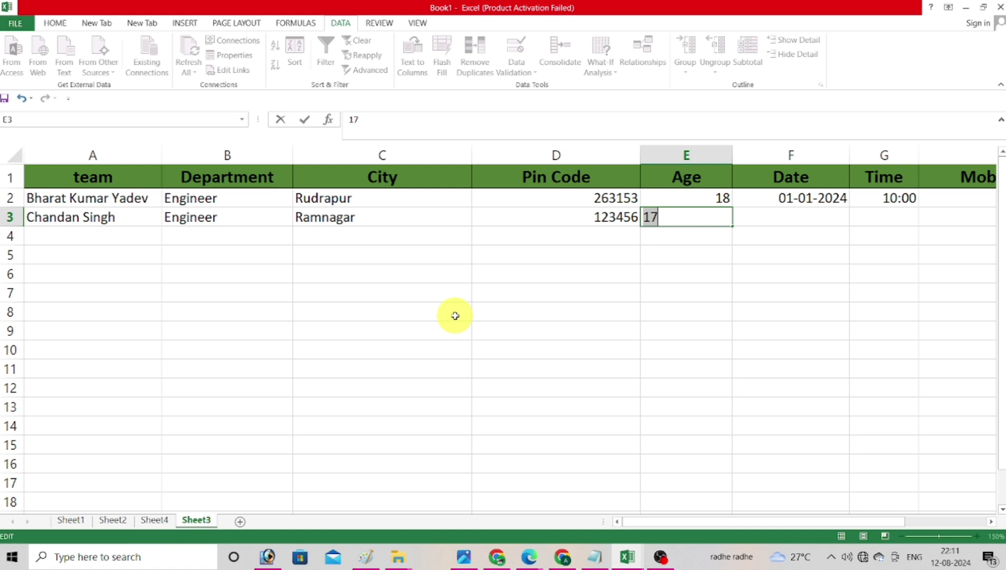
pyautogui.write('17')
pyautogui.press('Return')
pyautogui.click(455, 315)
pyautogui.write('1')
pyautogui.write('5')
pyautogui.press('Return')
pyautogui.click(455, 316)
# - Try age 51, which is refused, then commit 50 as the second row's age
pyautogui.write('51')
pyautogui.press('Return')
pyautogui.click(455, 316)
pyautogui.write('50')
pyautogui.press('Return')
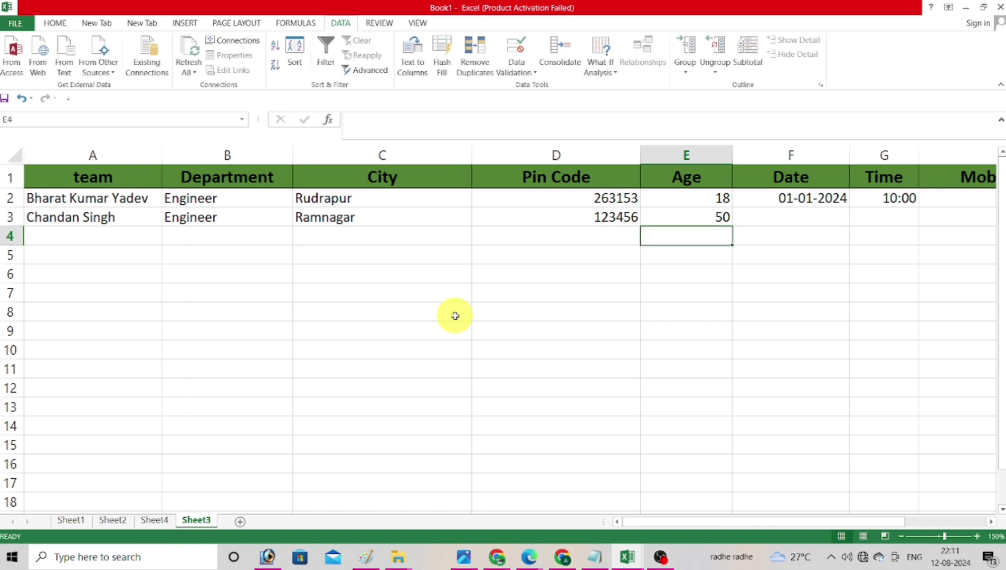
pyautogui.press('Up')
pyautogui.press('Right')
# - Enter 01/2/2023 in F3, then after it is refused change the year to give 01-02-2024
pyautogui.write('01')
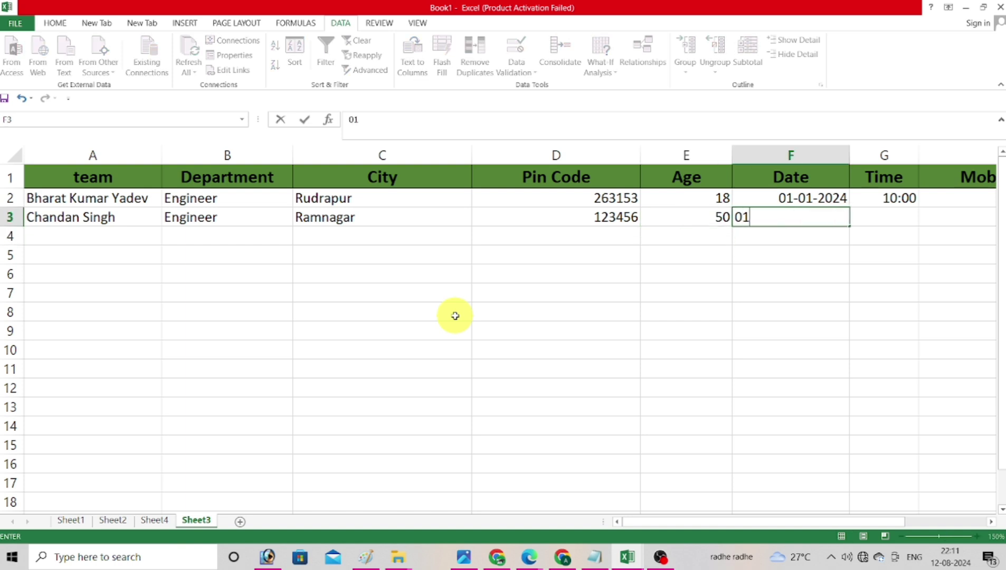
pyautogui.write('/22')
pyautogui.press('BackSpace')
pyautogui.write('/202')
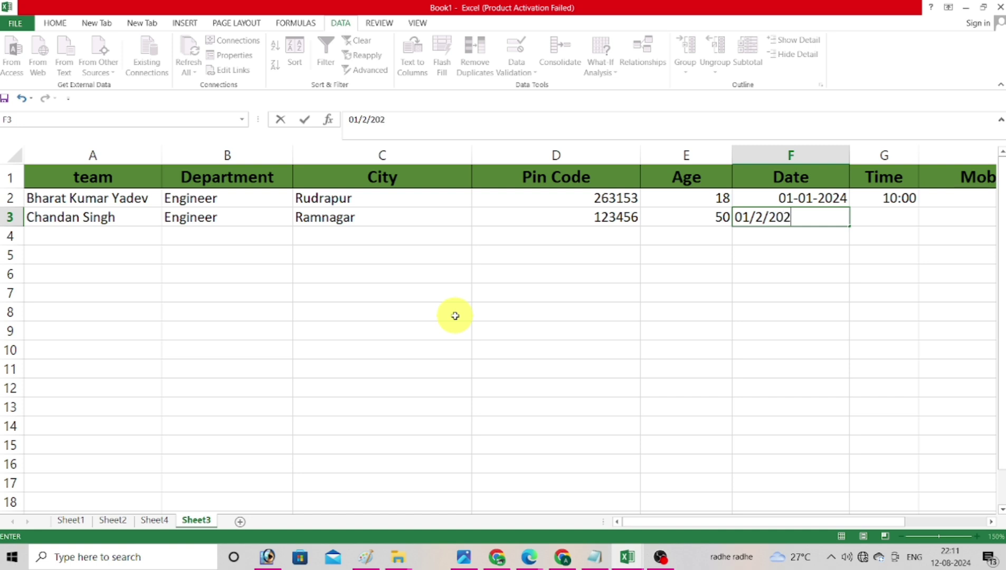
pyautogui.write('3')
pyautogui.press('Return')
pyautogui.press('Return')
pyautogui.press('Return')
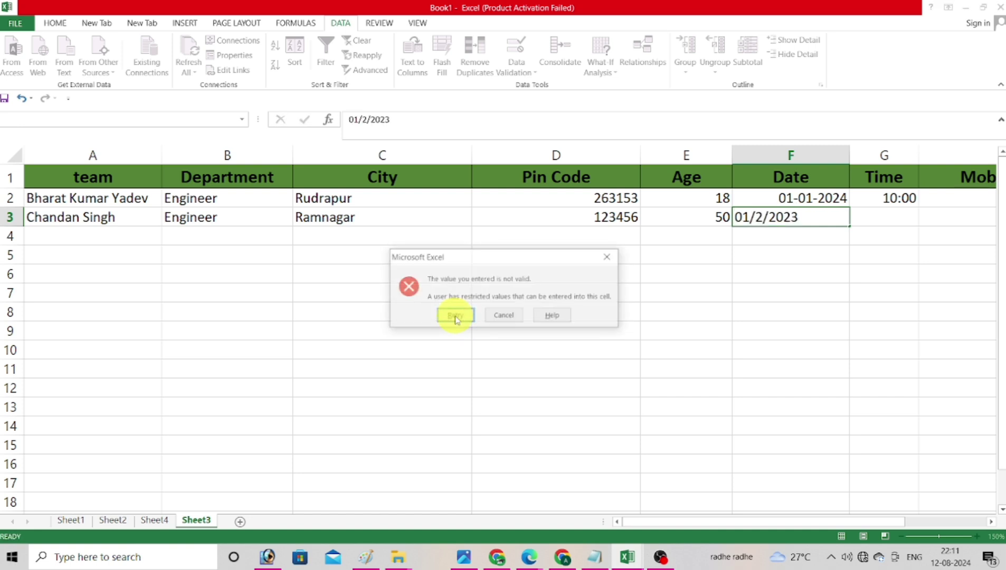
pyautogui.press('Return')
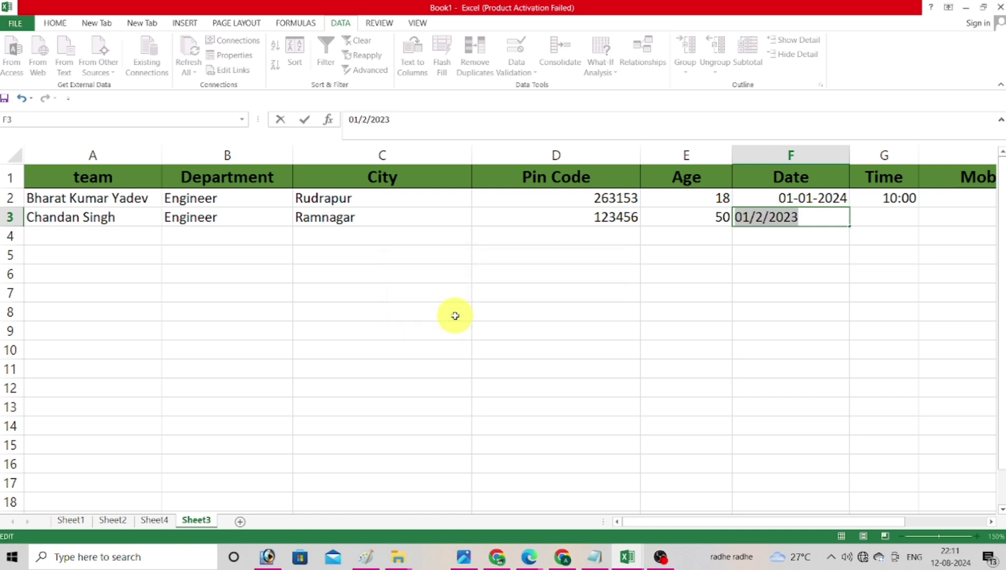
pyautogui.press('Right')
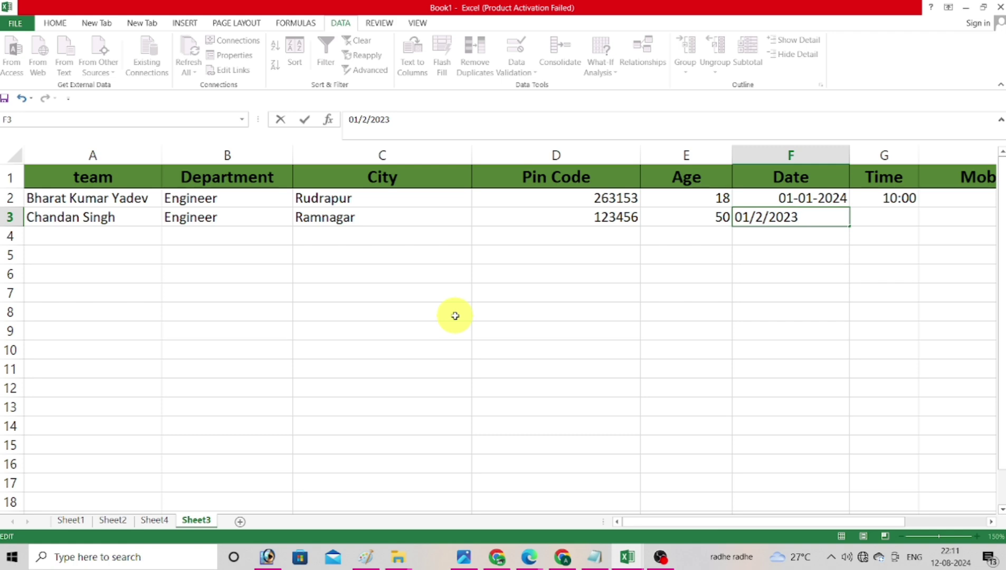
pyautogui.press('BackSpace')
pyautogui.write('4')
pyautogui.press('Return')
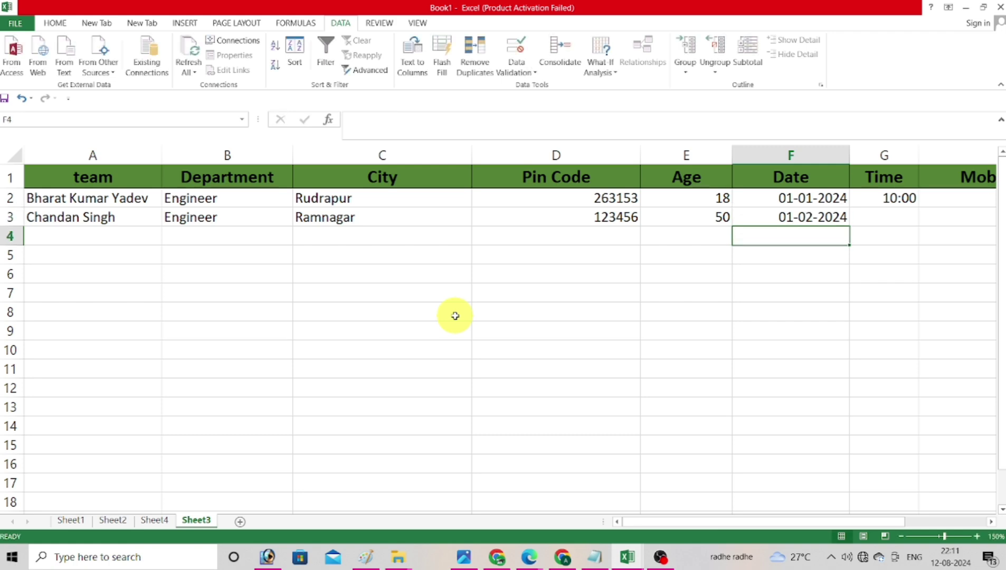
pyautogui.press('Up')
pyautogui.press('Right')
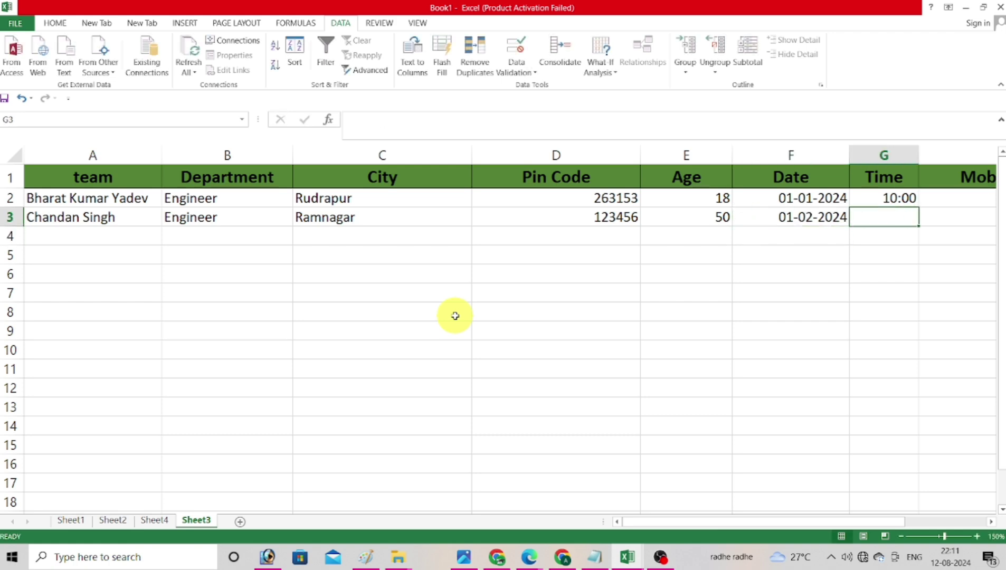
# - Enter 7:00 in G3, then replace the refused time with 12:00
pyautogui.write('7:')
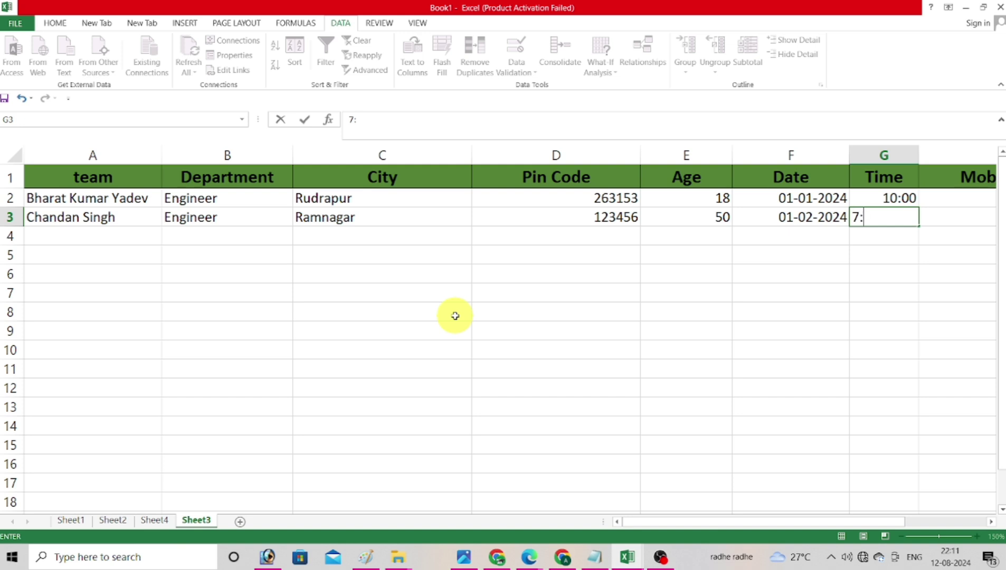
pyautogui.write('00')
pyautogui.press('Return')
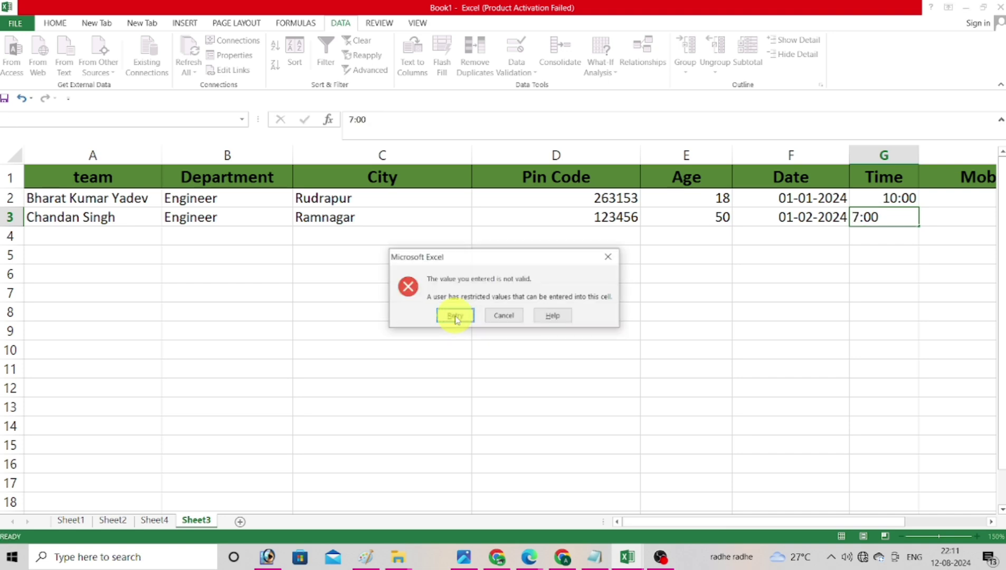
pyautogui.click(454, 315)
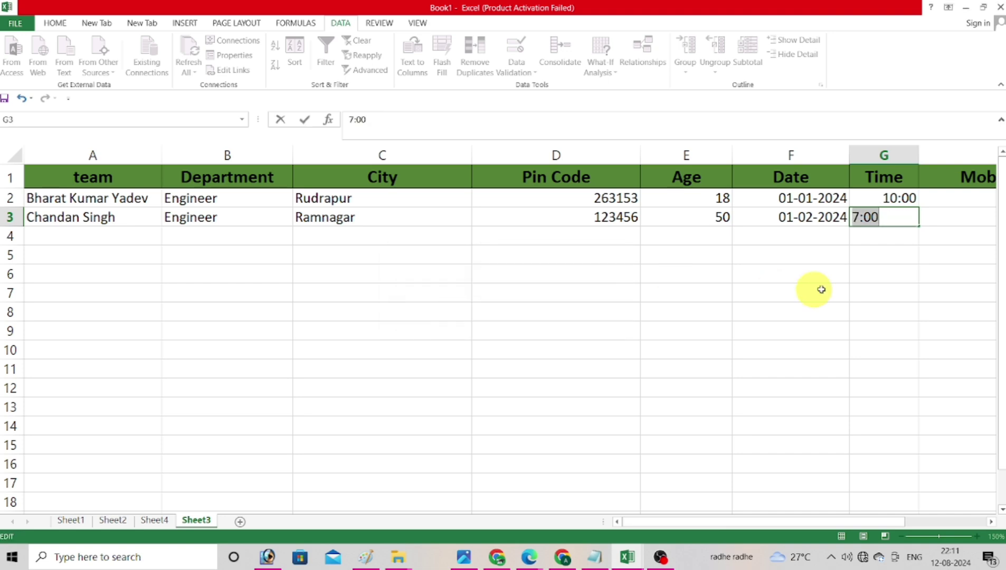
pyautogui.press('BackSpace')
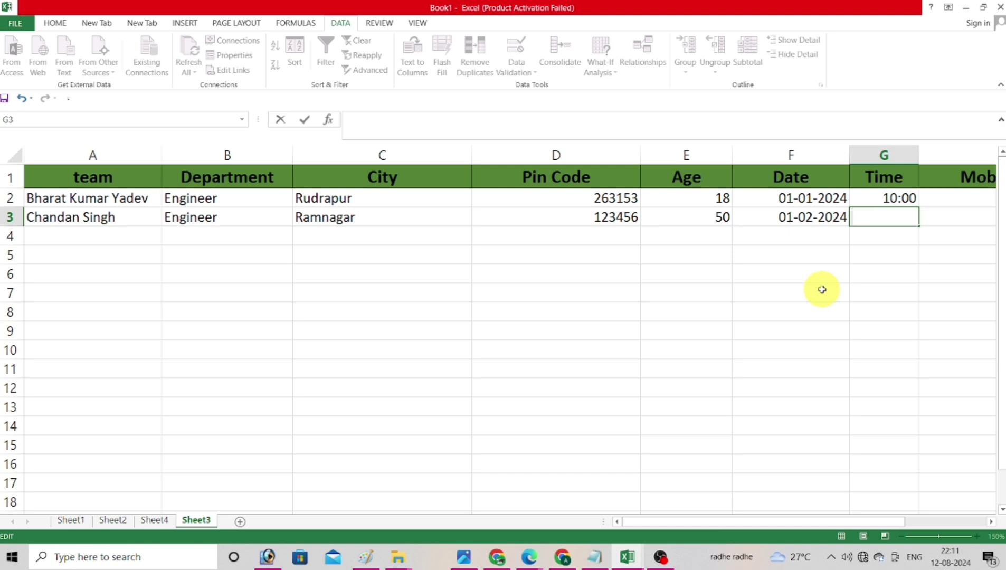
pyautogui.write('12:0')
pyautogui.write('0')
pyautogui.press('Return')
pyautogui.press('Up')
# - In H3, enter the first row's mobile number again, which the uniqueness rule refuses
pyautogui.press('Right')
pyautogui.press('Right')
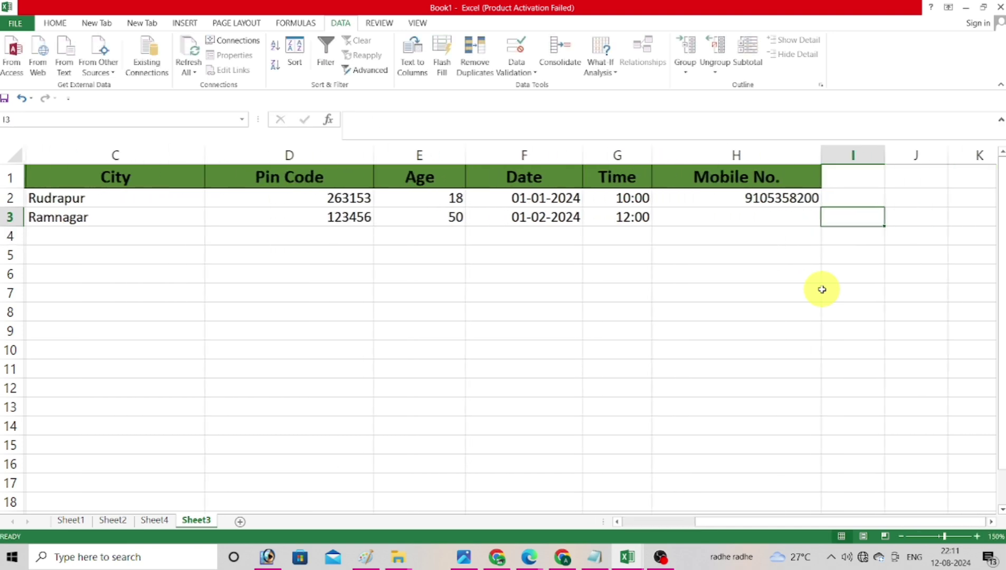
pyautogui.press('Left')
pyautogui.press('Up')
pyautogui.press('Down')
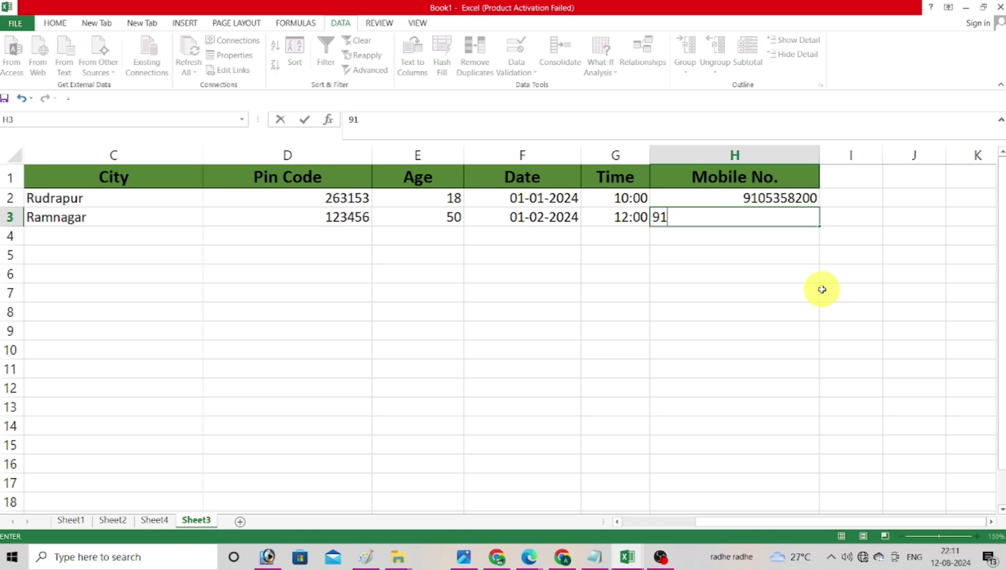
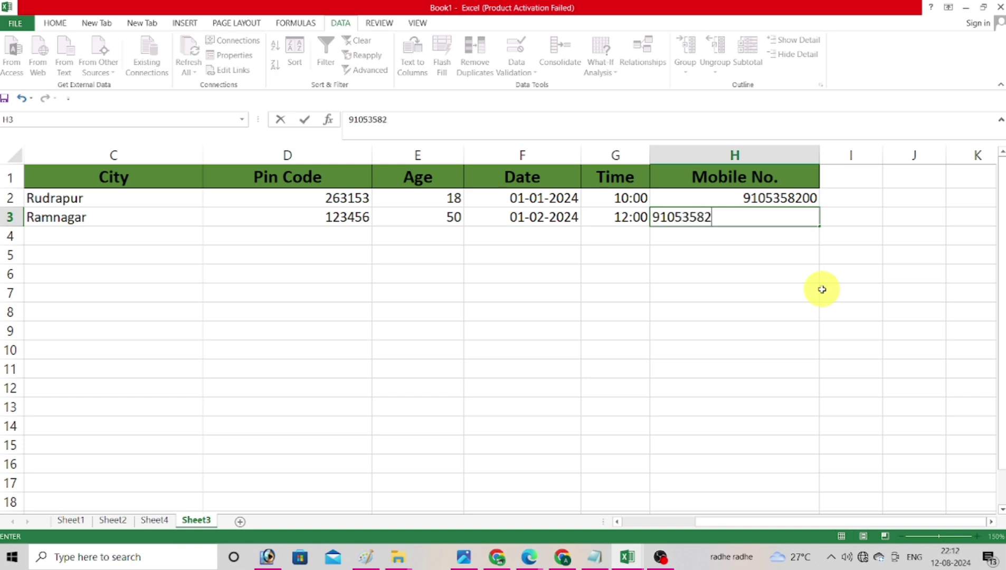
pyautogui.click(821, 289)
# - Change the mobile number's last digit to 1 so H3 holds a unique number
pyautogui.click(454, 315)
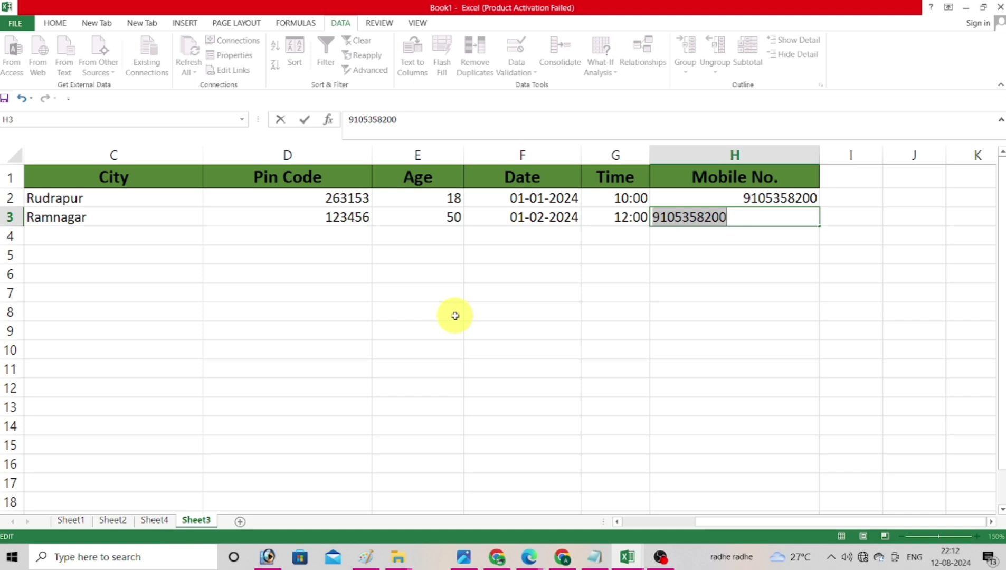
pyautogui.press('End')
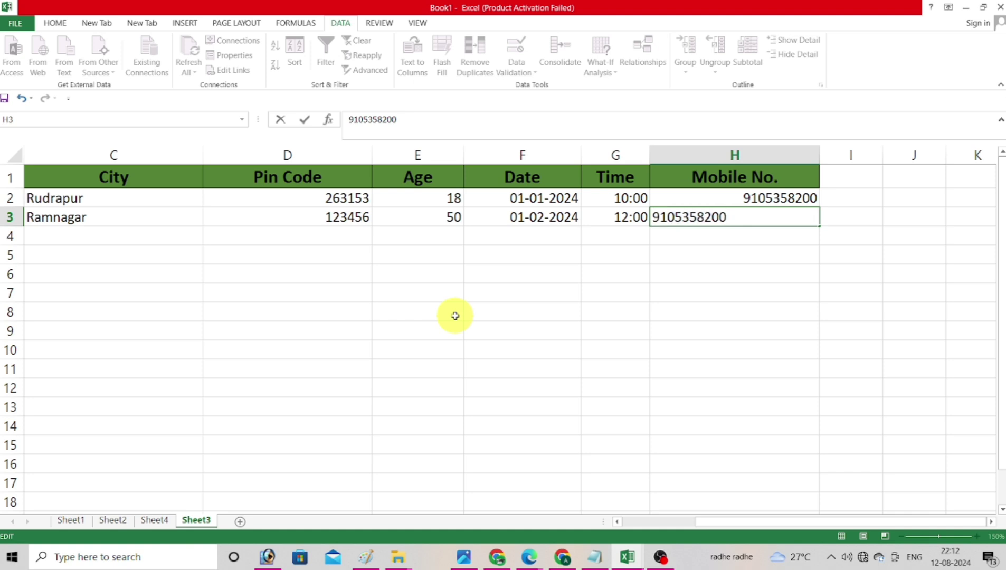
pyautogui.press('BackSpace')
pyautogui.write('1')
pyautogui.press('Return')
pyautogui.press('Up')
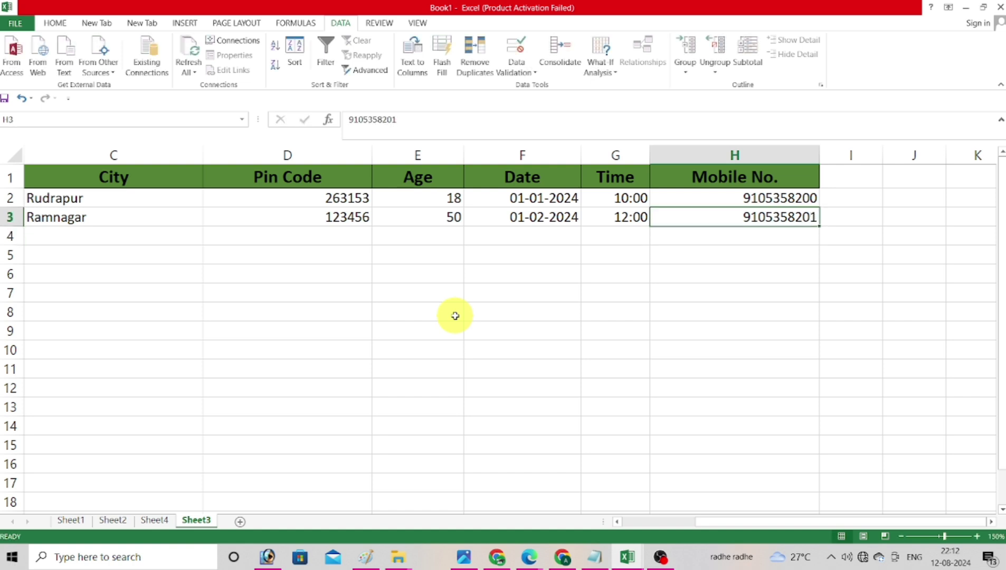
pyautogui.press('Left')
pyautogui.press('Left')
pyautogui.press('Left')
pyautogui.press('Left')
pyautogui.press('Left')
pyautogui.press('Left')
pyautogui.press('Left')
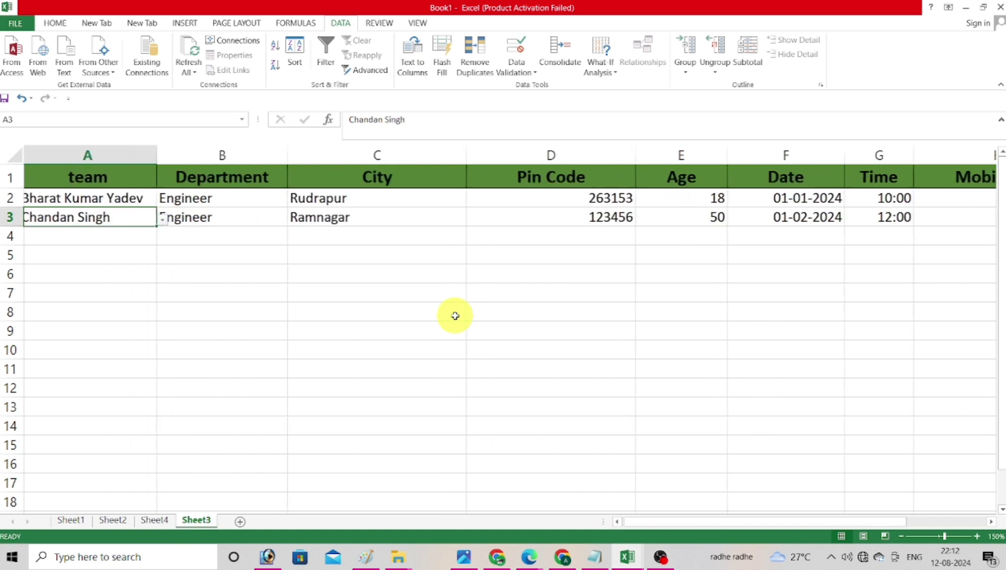